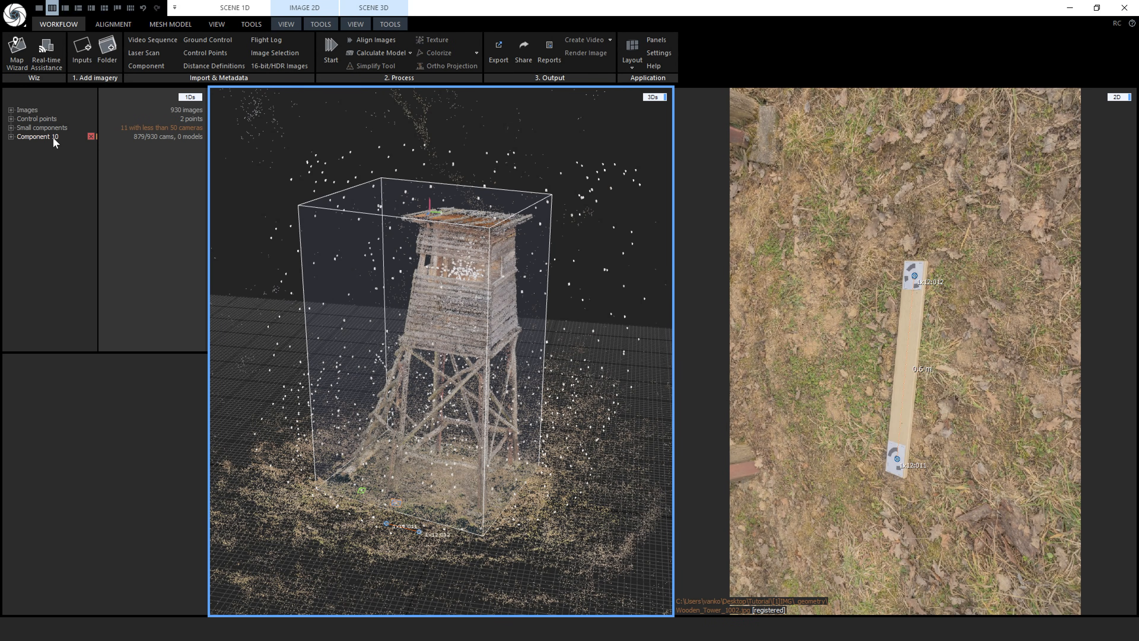
- Expand the small components, open the Detect Markers tool, and view the distance definition in DistanceDefinition.txt
click(11, 128)
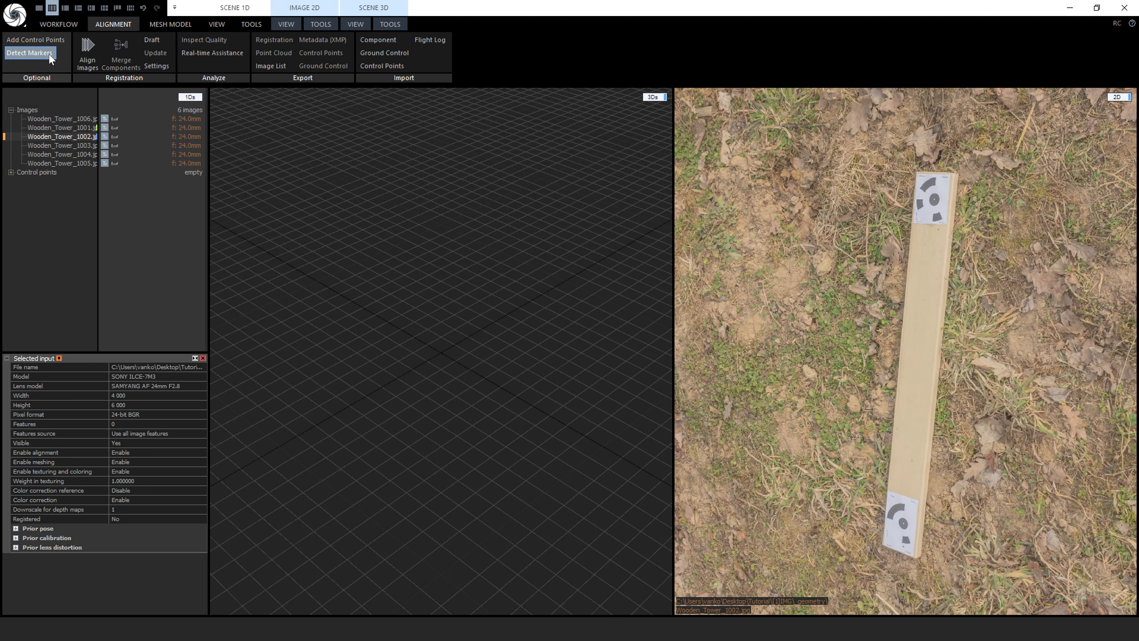
click(48, 53)
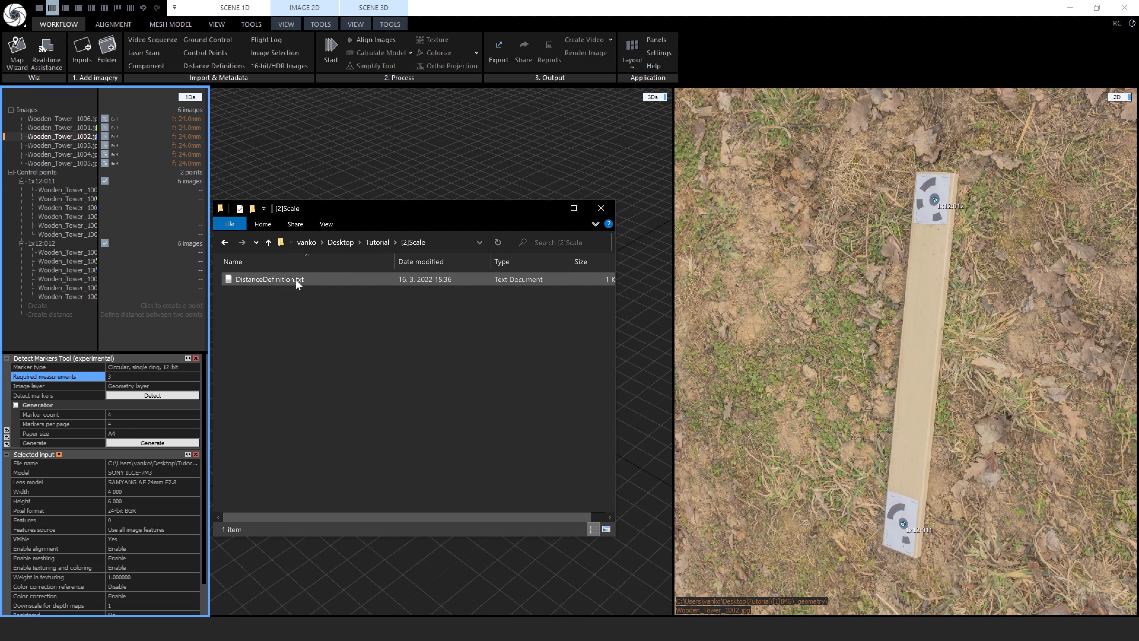
double_click(293, 280)
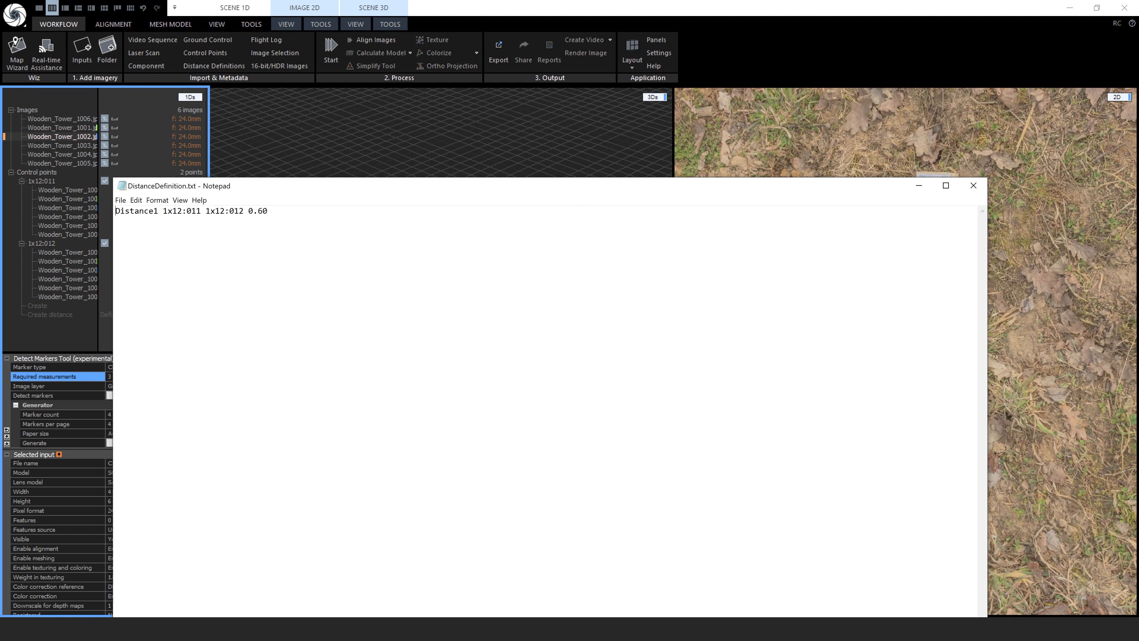
- Align the images and lower the upper boundary of the reconstruction region towards the wooden tower's roof
click(371, 43)
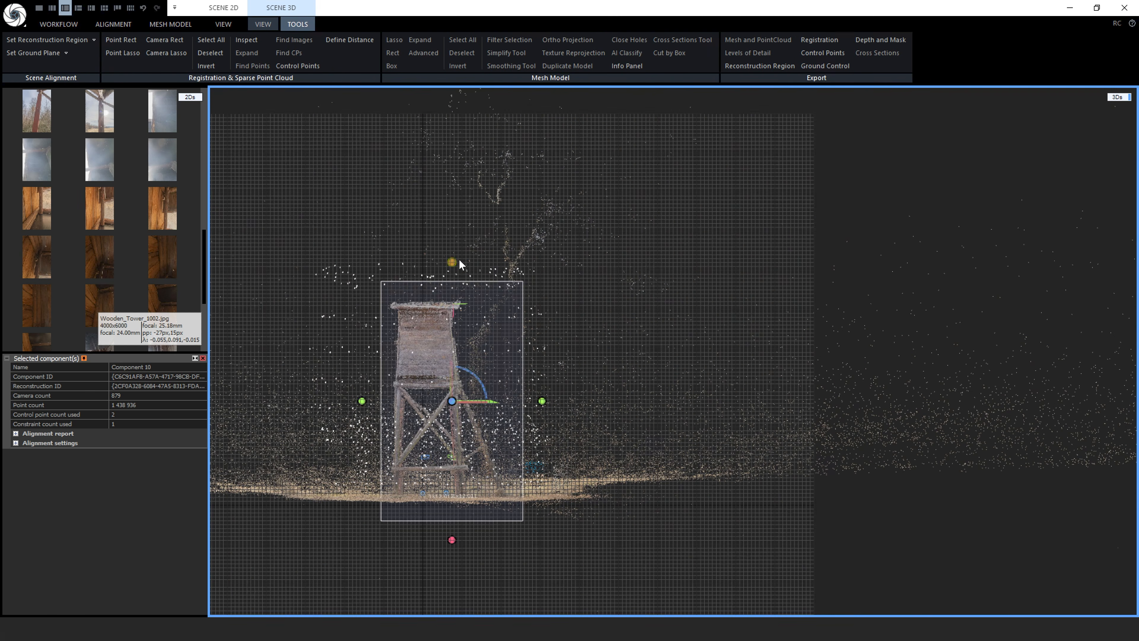
drag(452, 262, 453, 275)
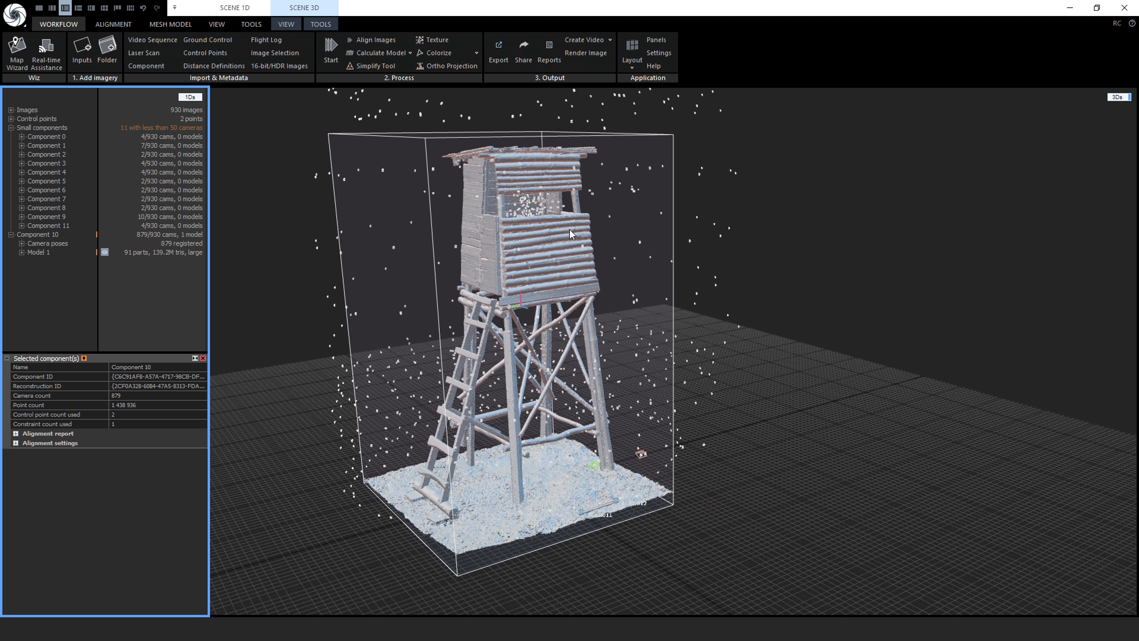
scroll(571, 234, up, 10)
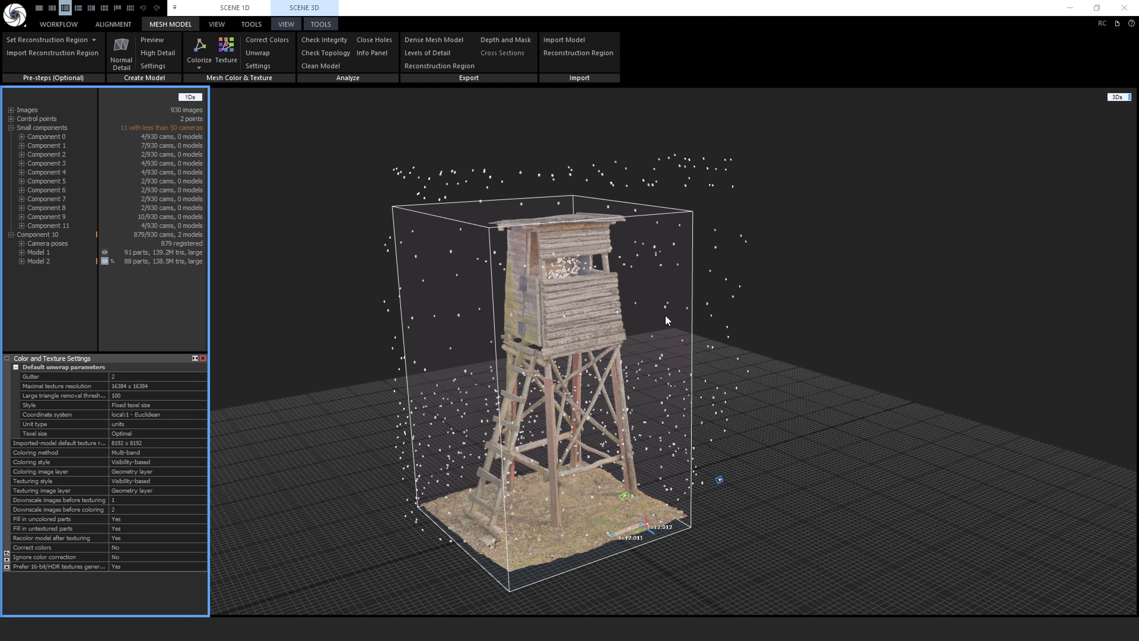
scroll(623, 288, up, 10)
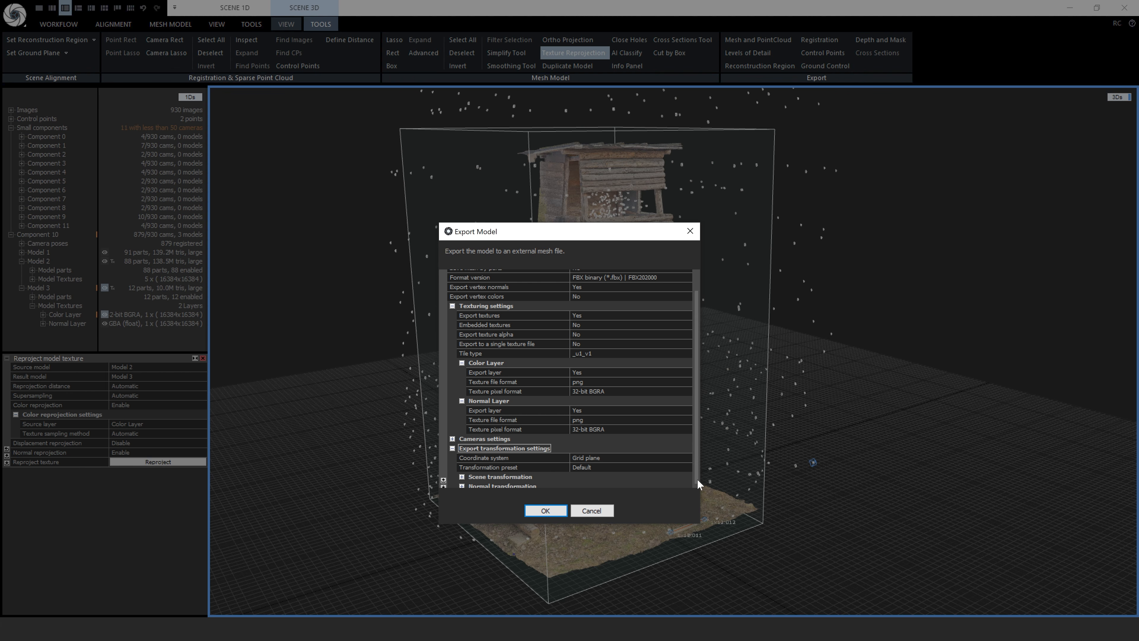
- Set the transformation preset for the FBX model export to Maya + Arnold, Unreal
click(687, 468)
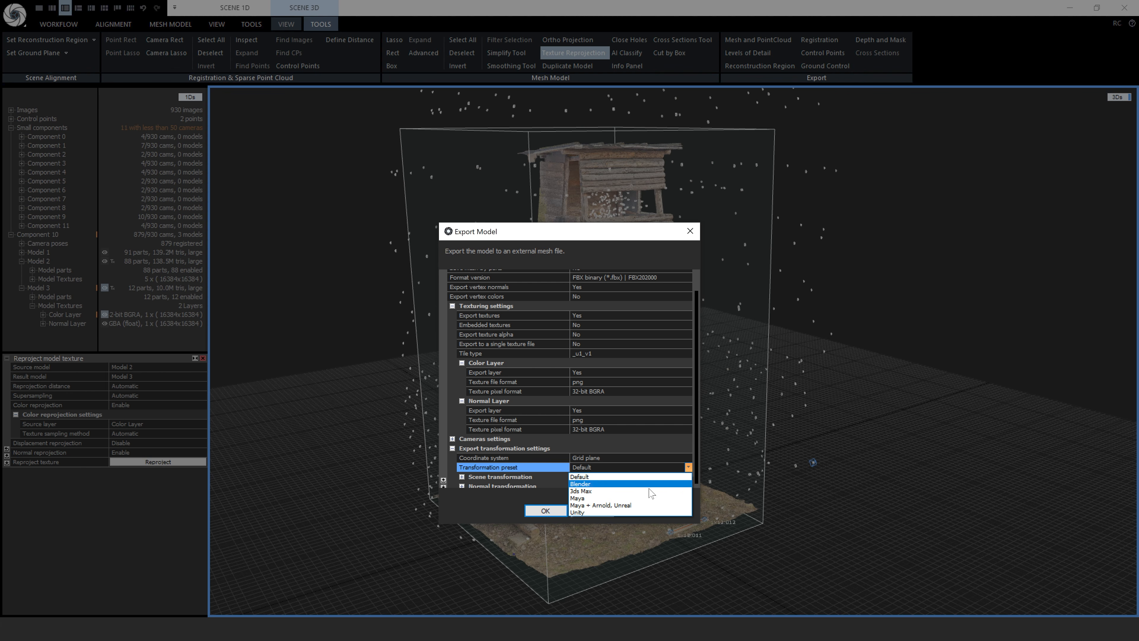
click(642, 505)
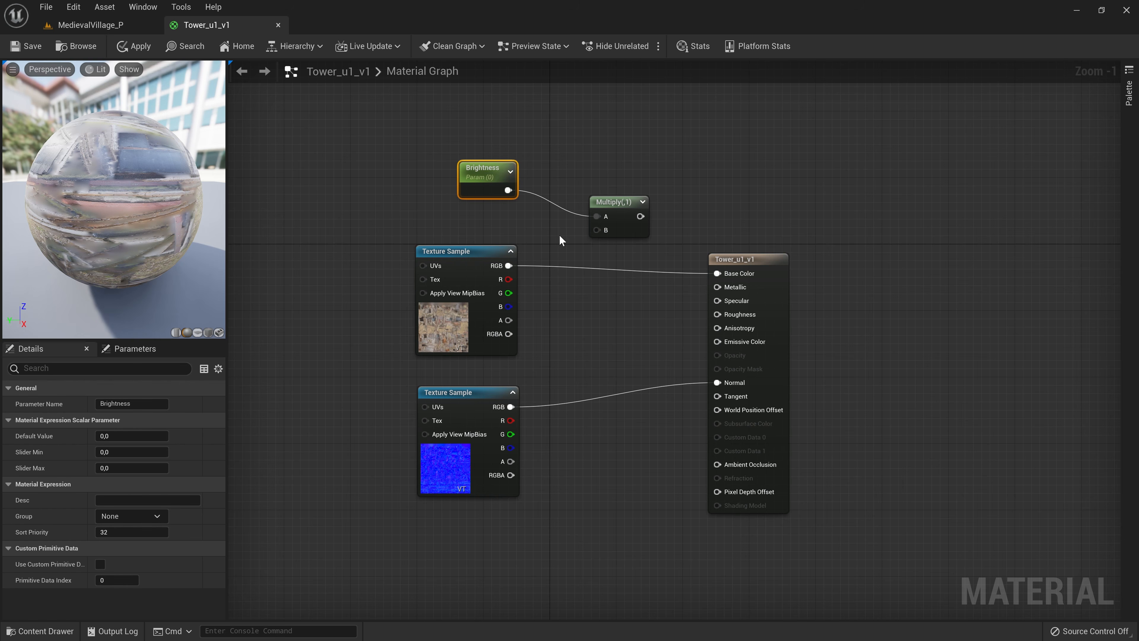
- In Unreal Engine's material graph for Tower_u1_v1, connect the color texture sample's RGB output to input B of the Multiply node
drag(509, 265, 597, 230)
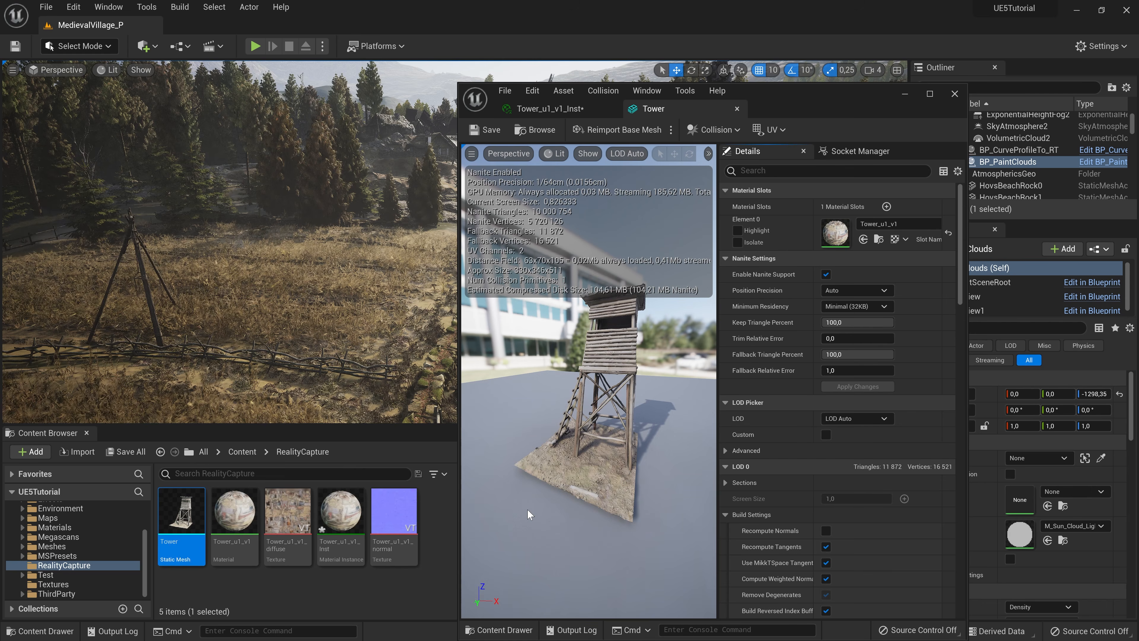
- Assign the Tower_u1_v1_Inst material instance to the Tower mesh's material slot and set its Brightness parameter to 0,4
drag(341, 512, 874, 226)
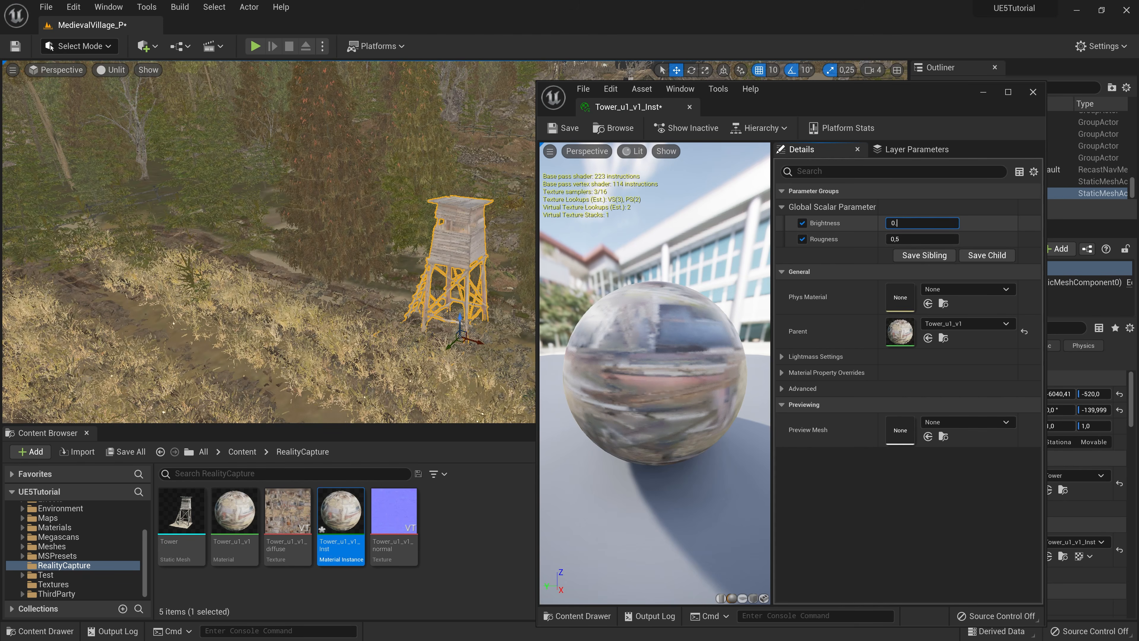
text(0,4)
key(Return)
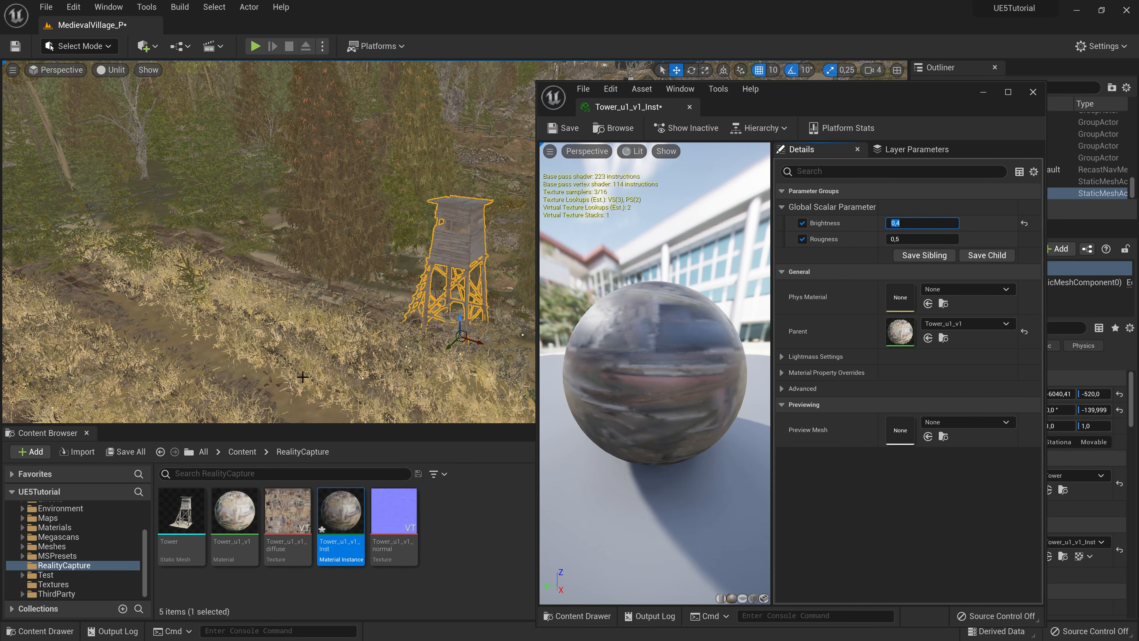
right_drag(314, 251, 372, 244)
right_drag(308, 377, 293, 397)
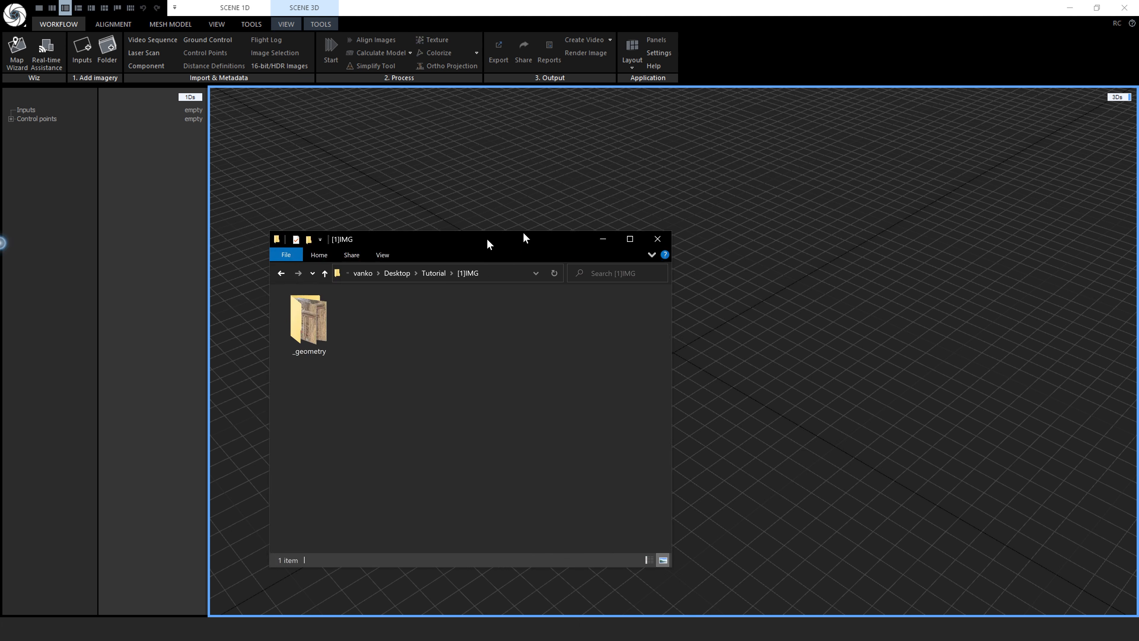
- In RealityCapture, import Wooden_Tower_1001.jpg to Wooden_Tower_1006.jpg from the _geometry folder into the empty project
drag(521, 236, 688, 199)
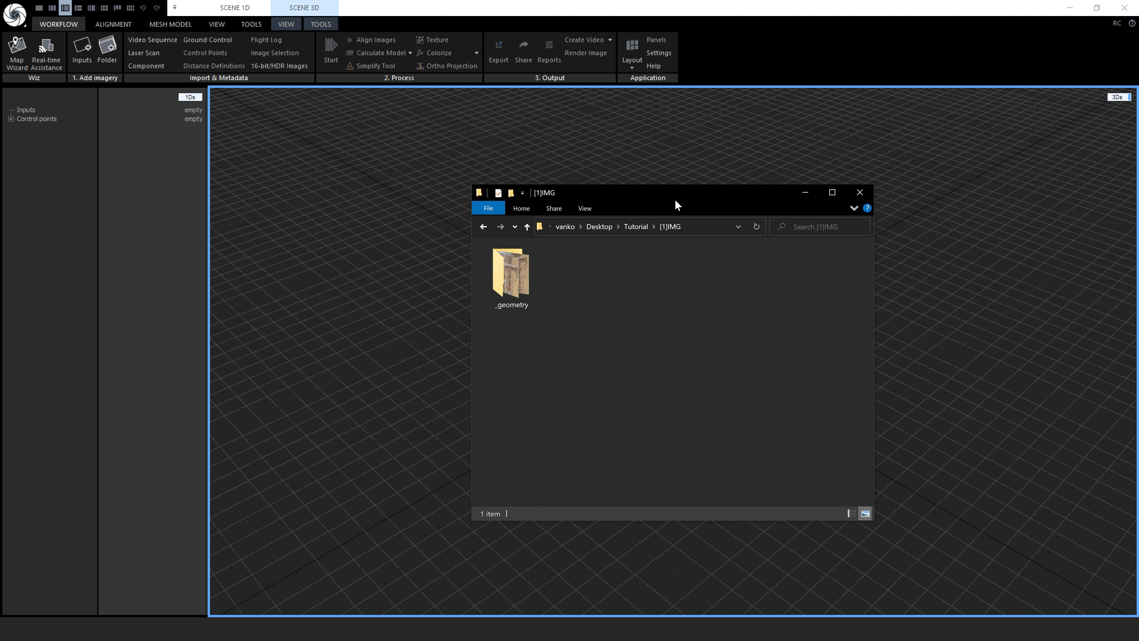
click(521, 279)
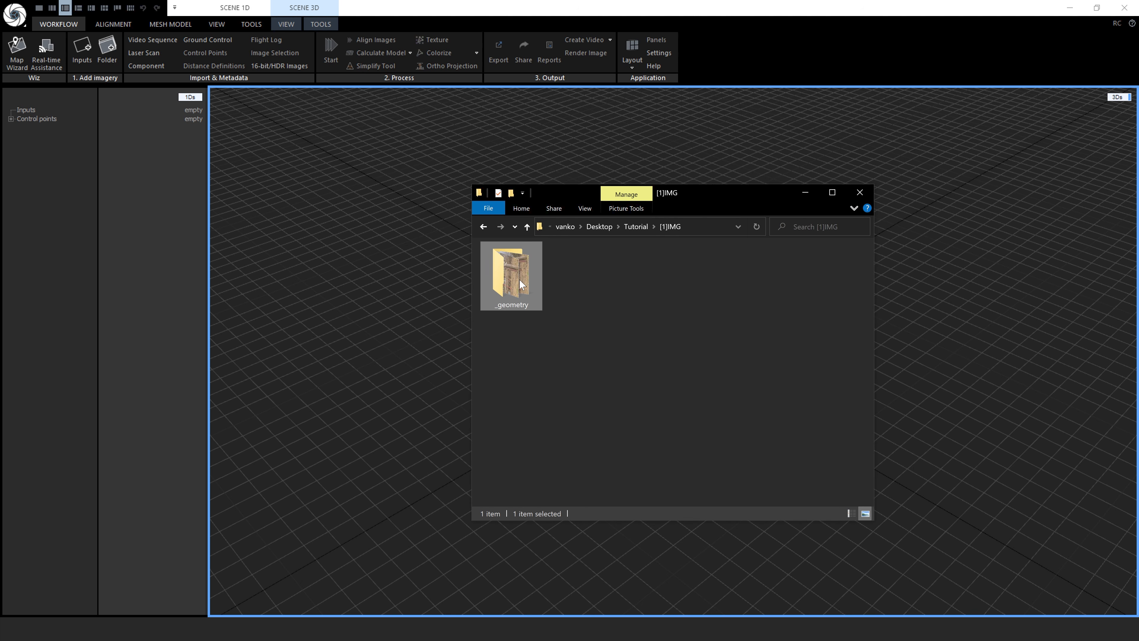
double_click(524, 293)
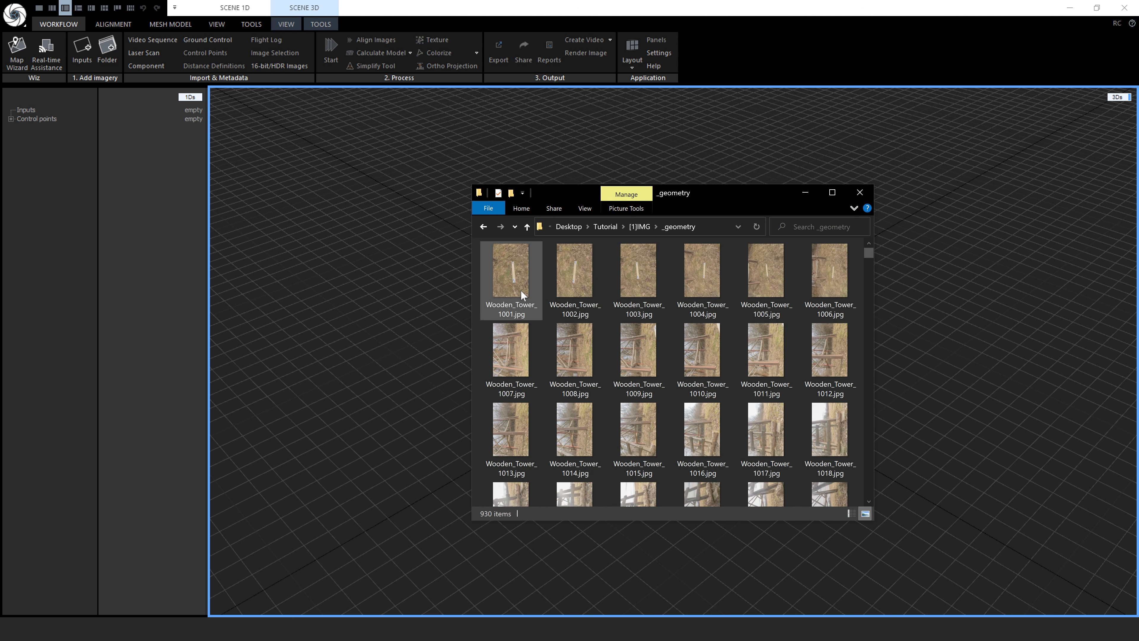
click(517, 292)
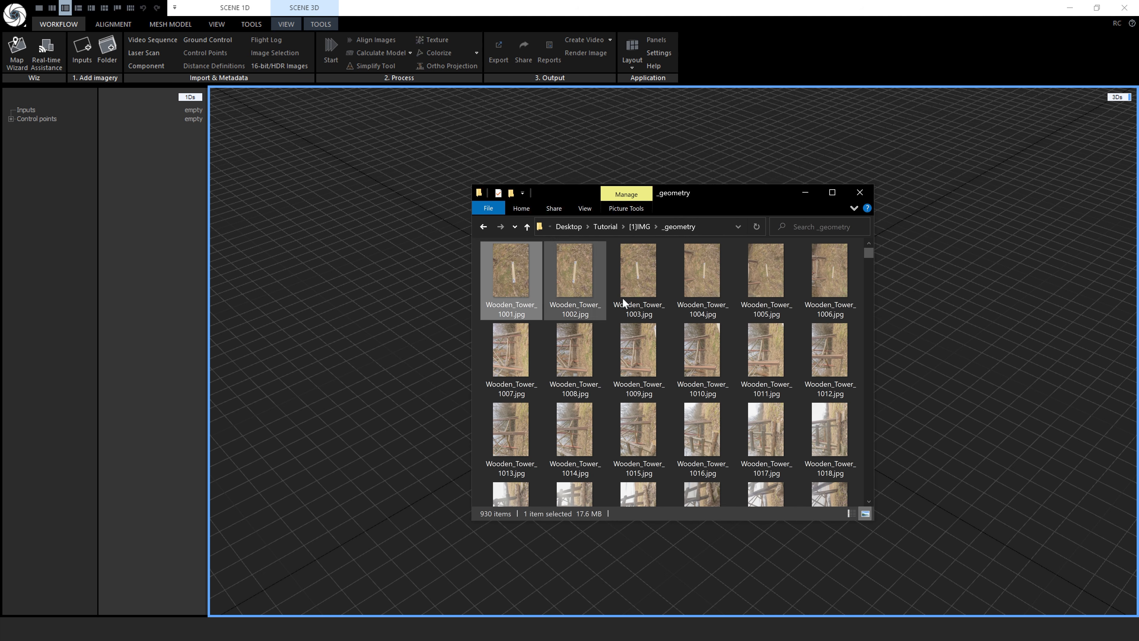
shift+click(837, 300)
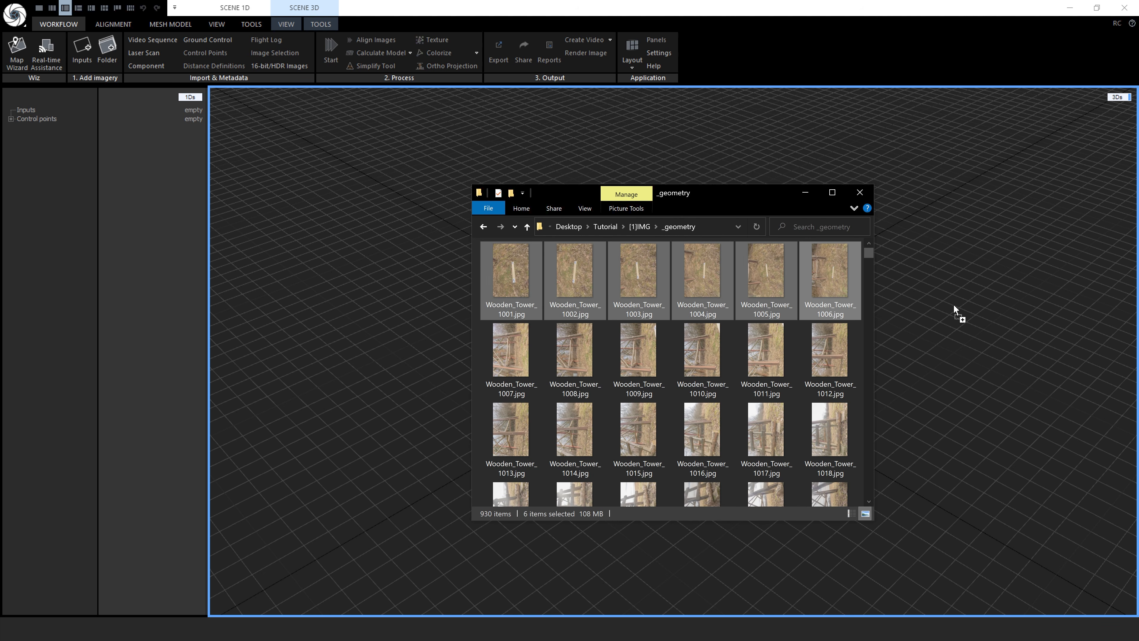
drag(954, 305, 973, 306)
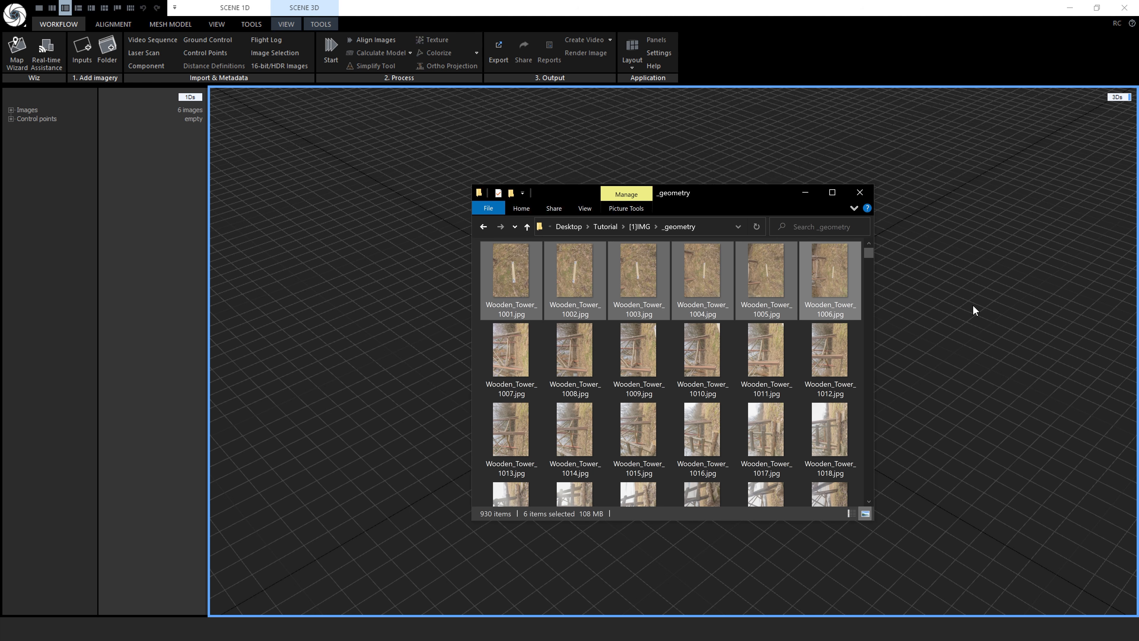
click(803, 192)
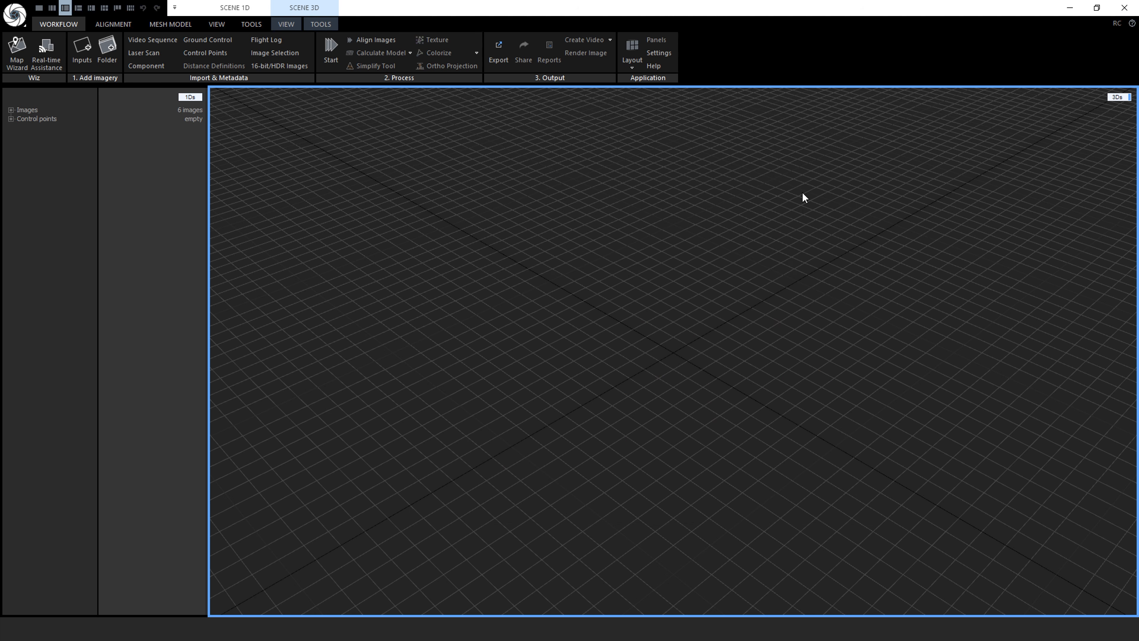
- List the imported images and display Wooden_Tower_1002.jpg in a 2D view to inspect the marker board
click(10, 109)
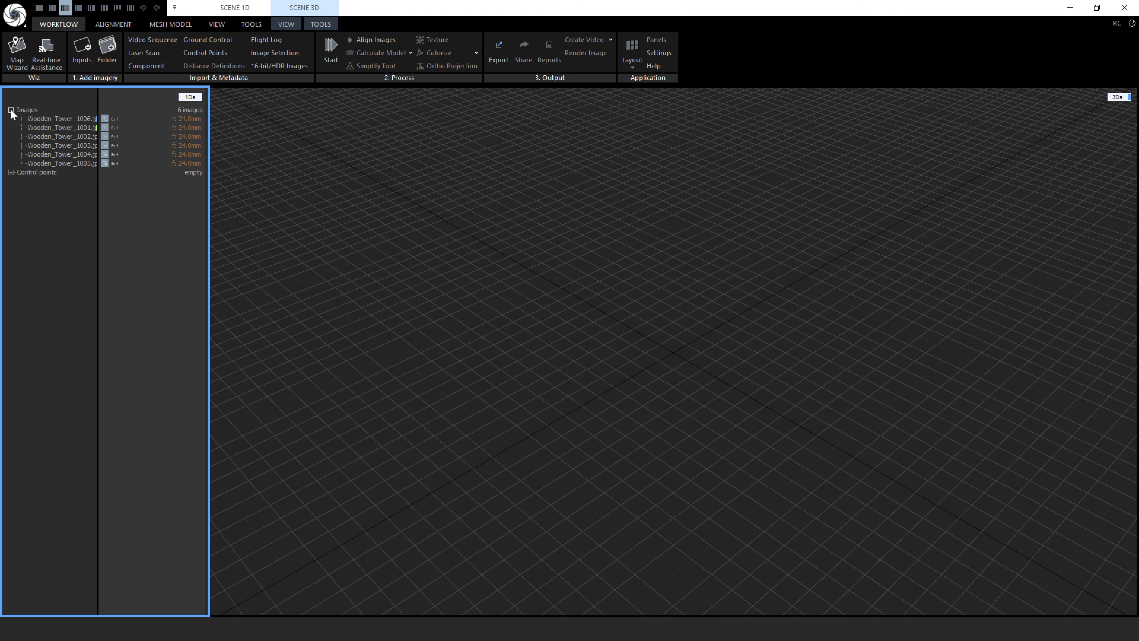
double_click(52, 136)
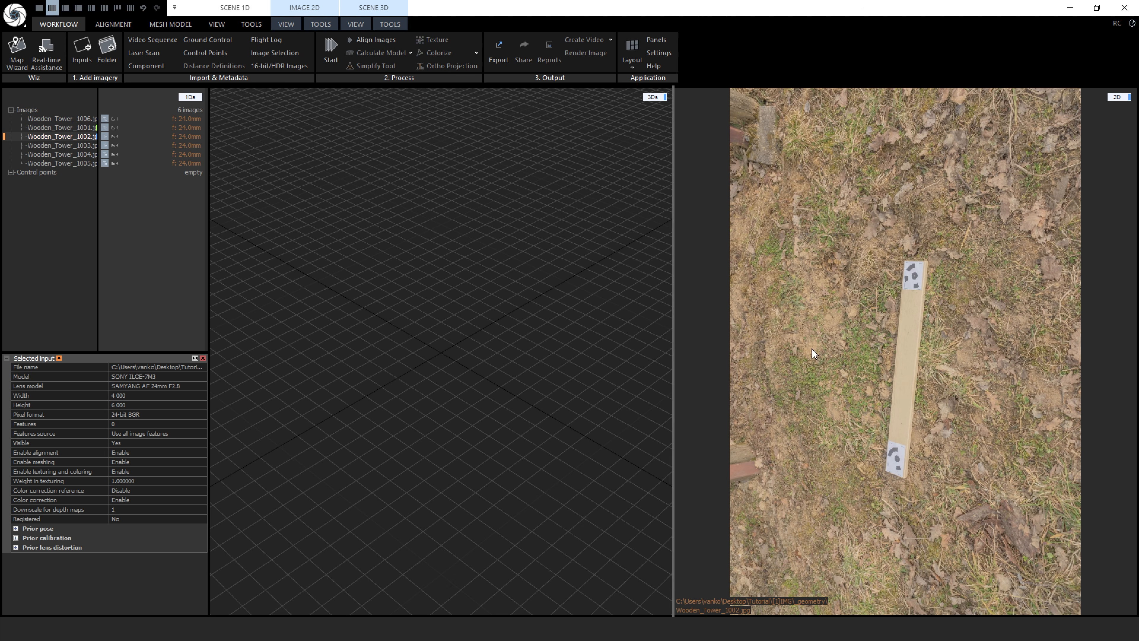
scroll(888, 373, up, 2)
scroll(890, 378, up, 1)
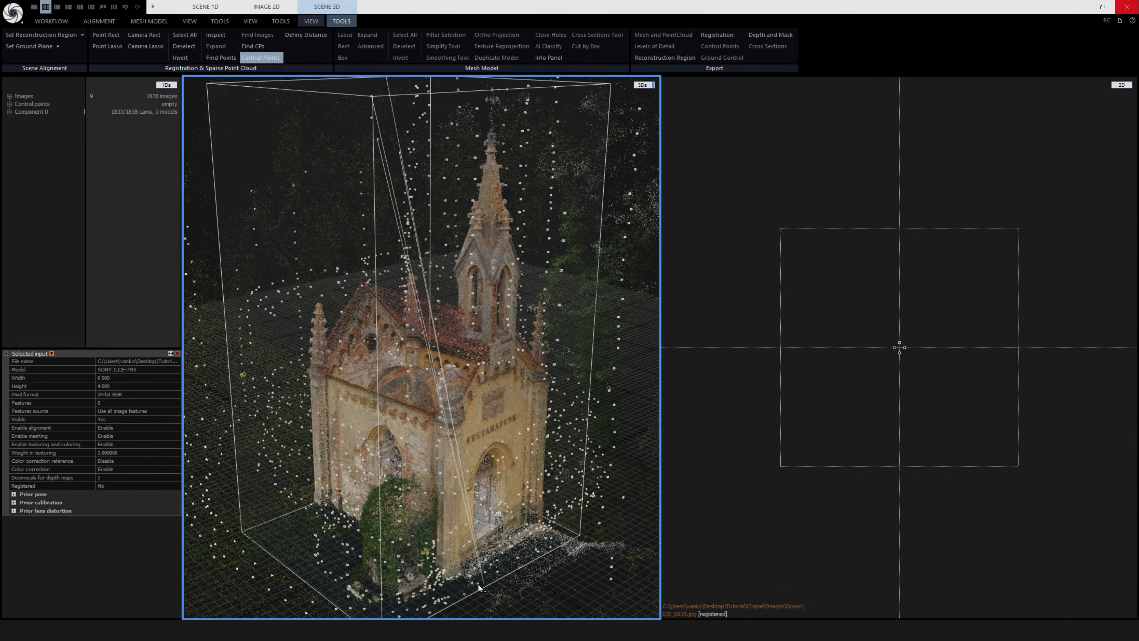
- Examine the base of the chapel's corner pillar in the point cloud and matching photos as a control point location
scroll(478, 584, up, 10)
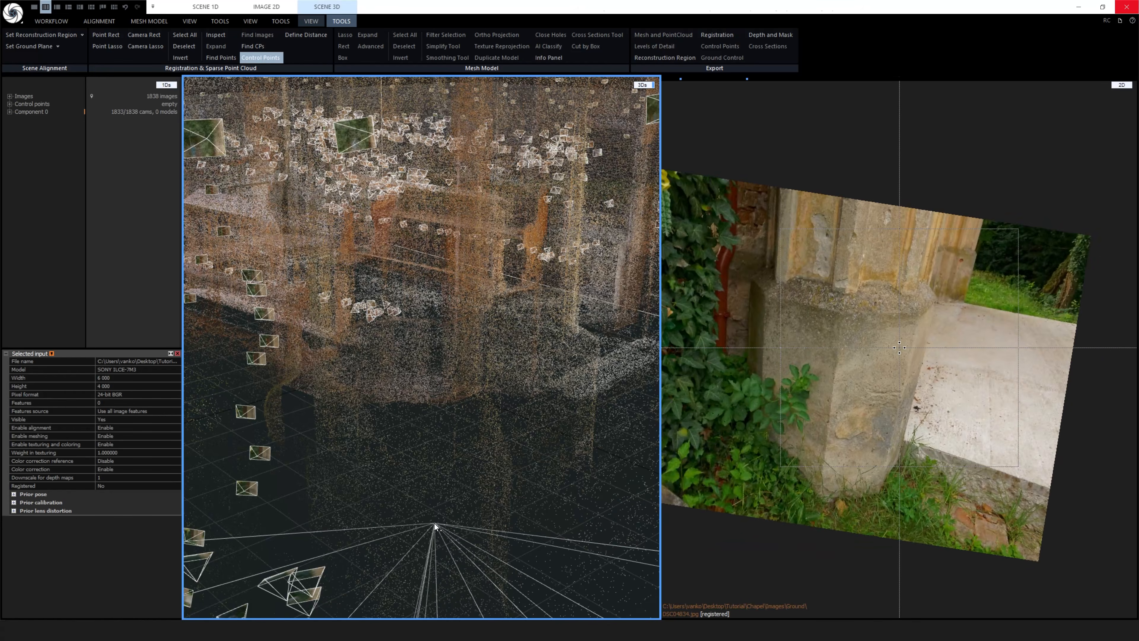
right_drag(452, 510, 425, 510)
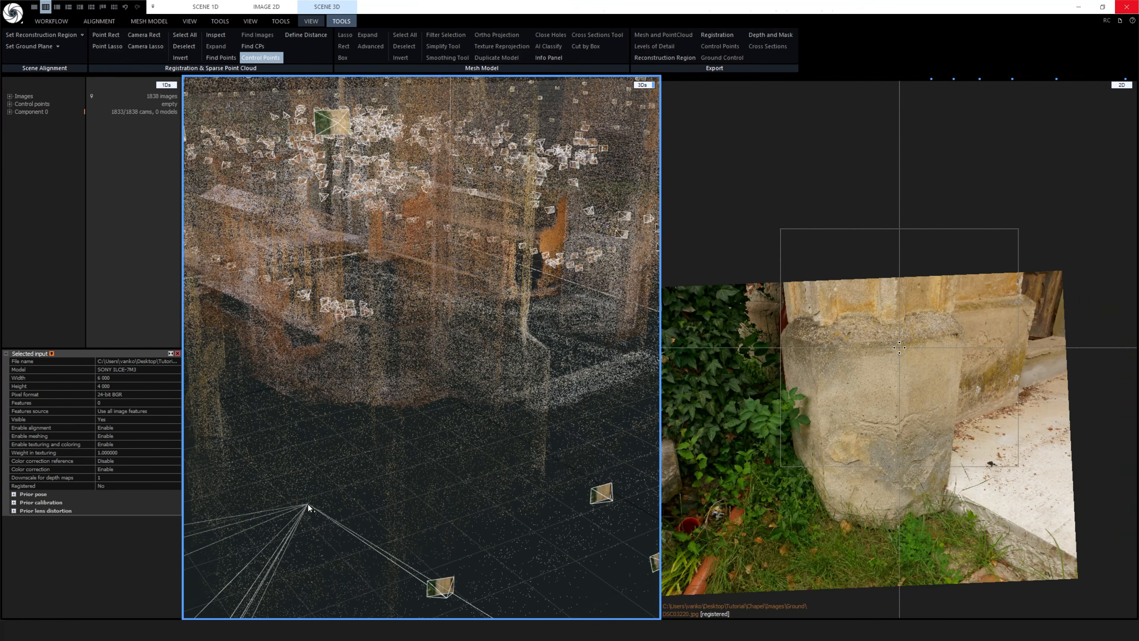
scroll(308, 506, up, 6)
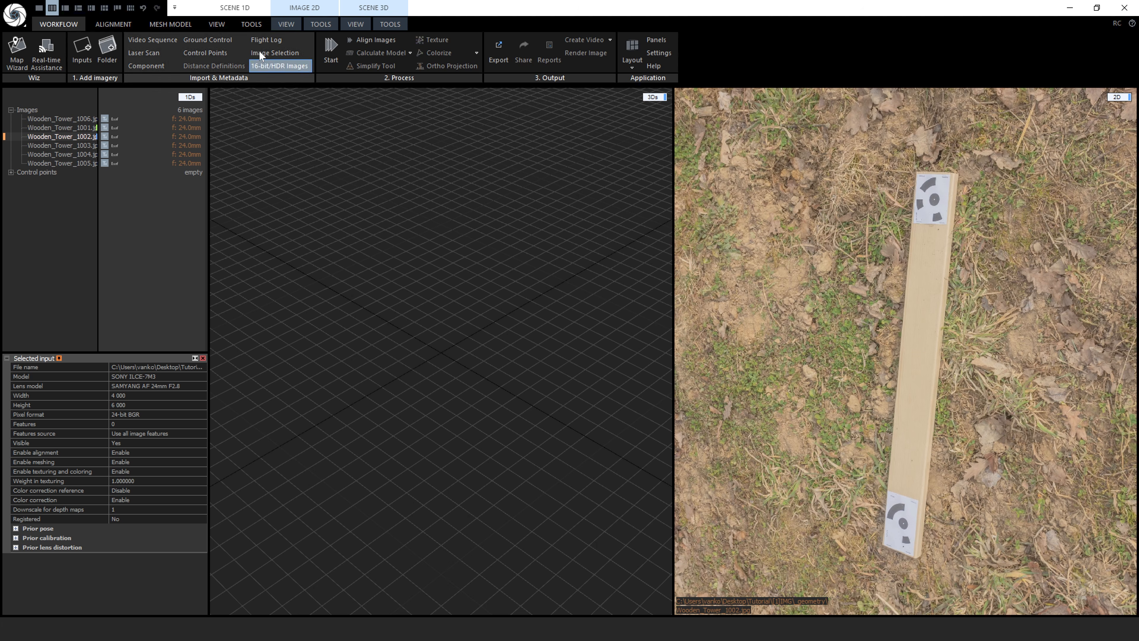
- Open the Detect Markers tool, expand its generator settings, and choose the marker type Circular, single ring, 12-bit
click(129, 25)
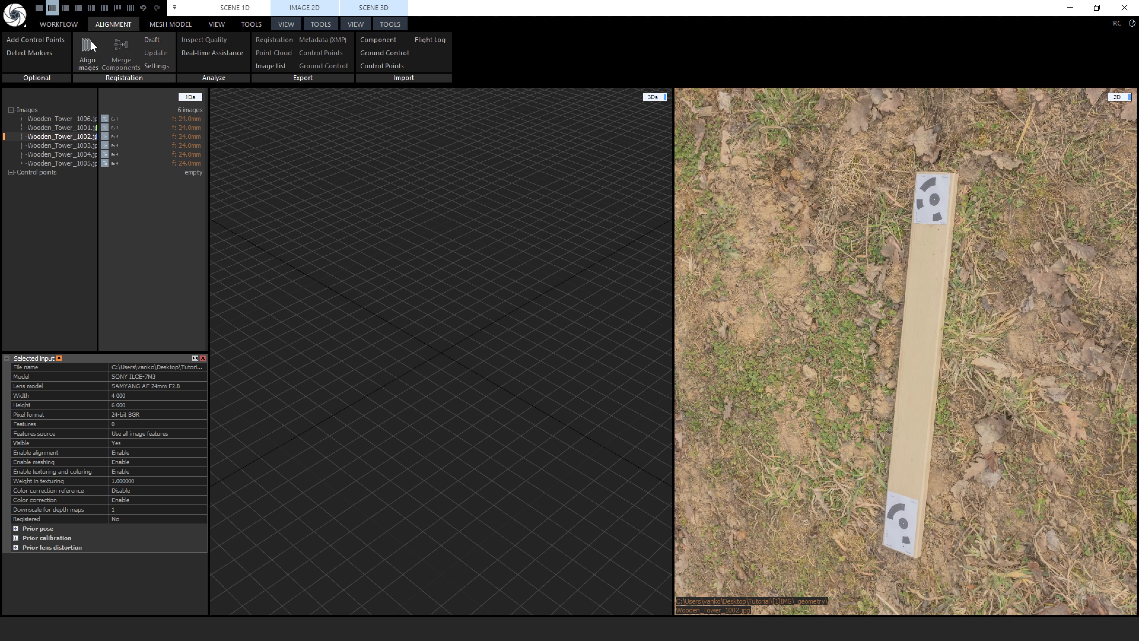
click(48, 54)
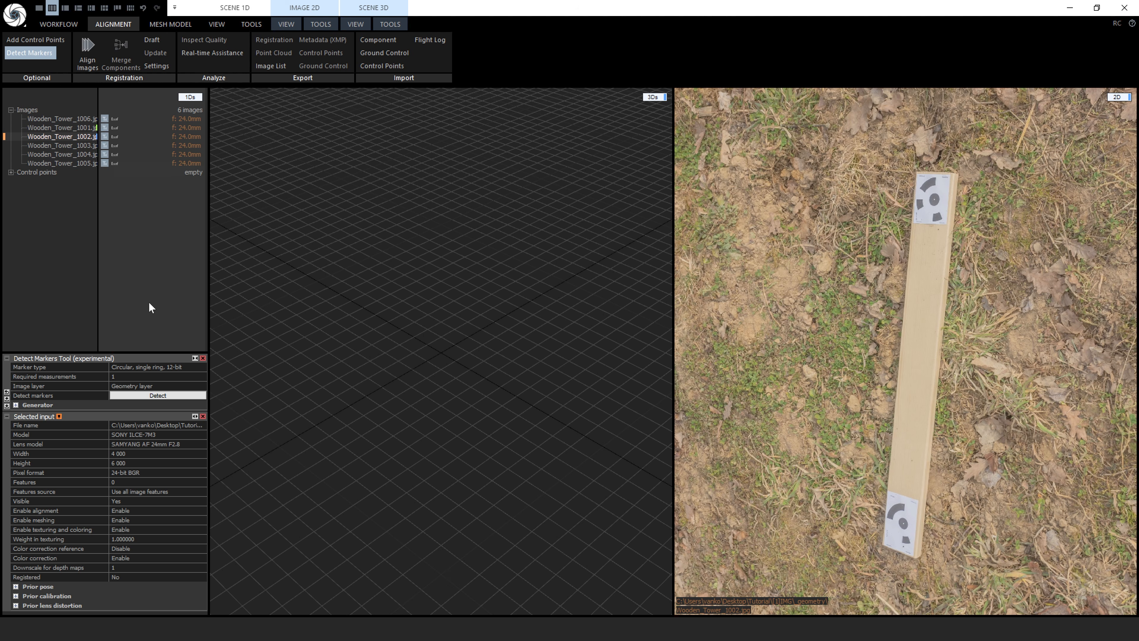
click(15, 405)
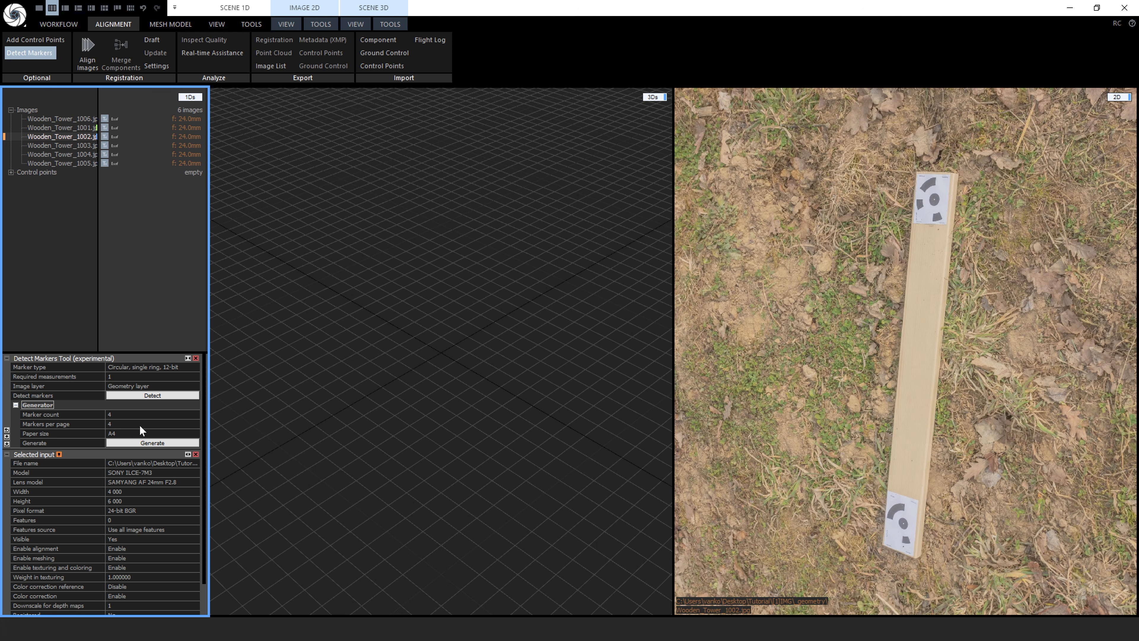
click(197, 367)
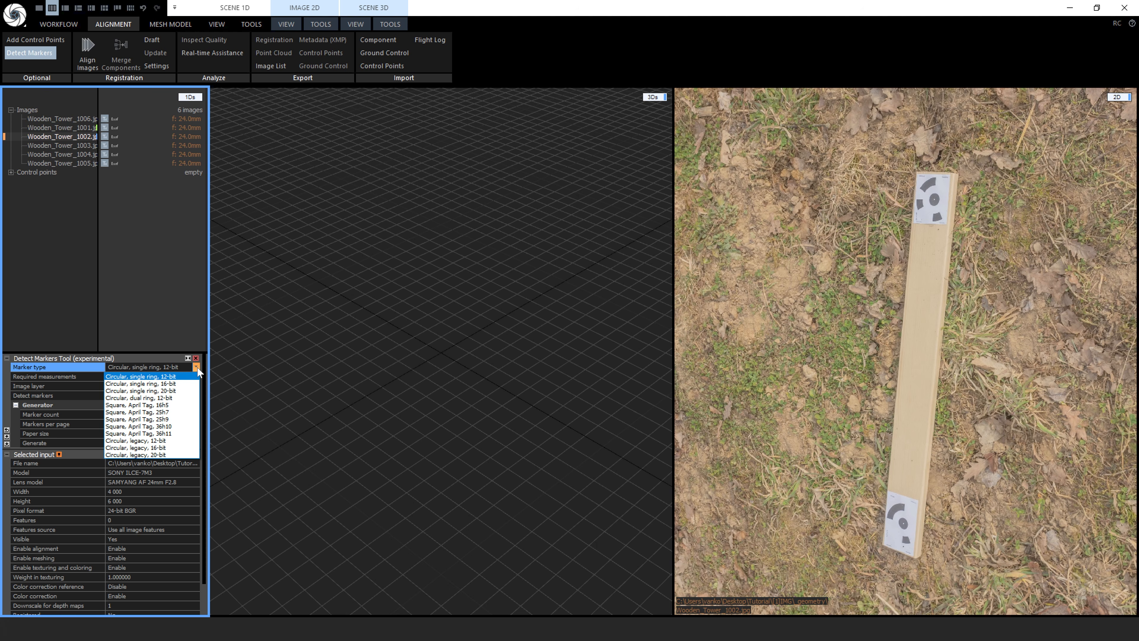
click(195, 376)
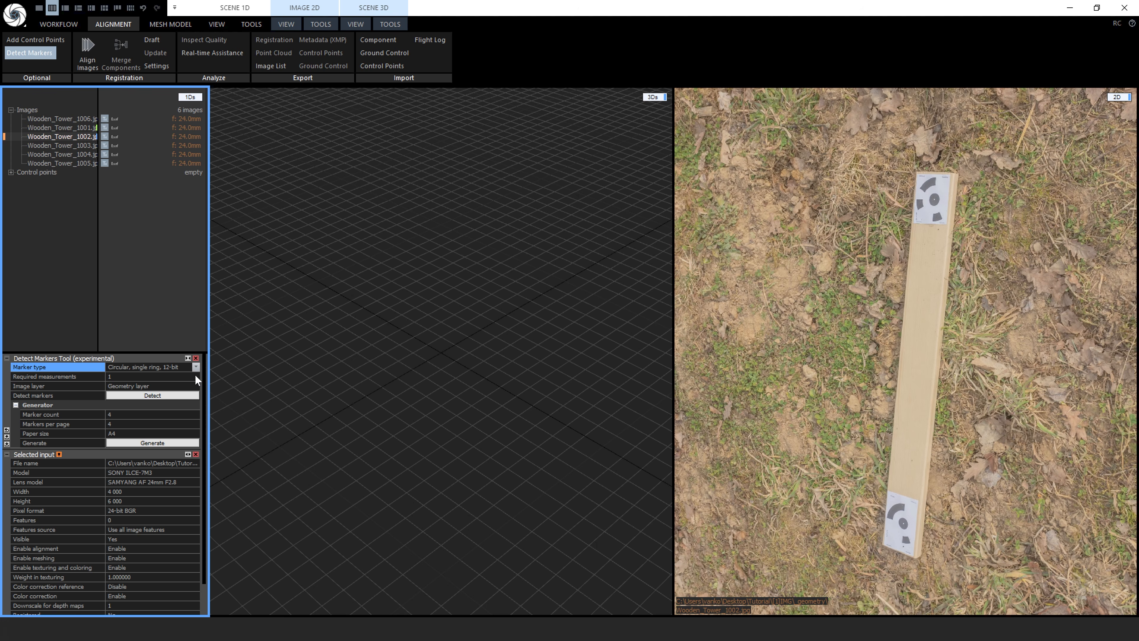
- Set the required measurements to 3 and detect the markers in the imported images
click(132, 377)
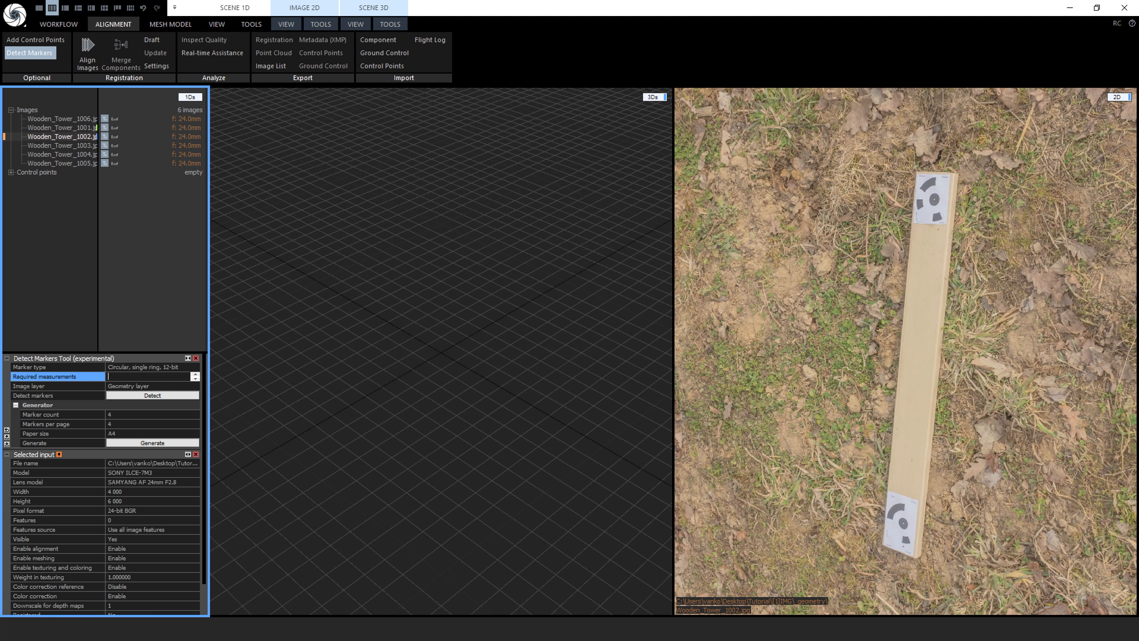
text(3)
key(Return)
click(173, 394)
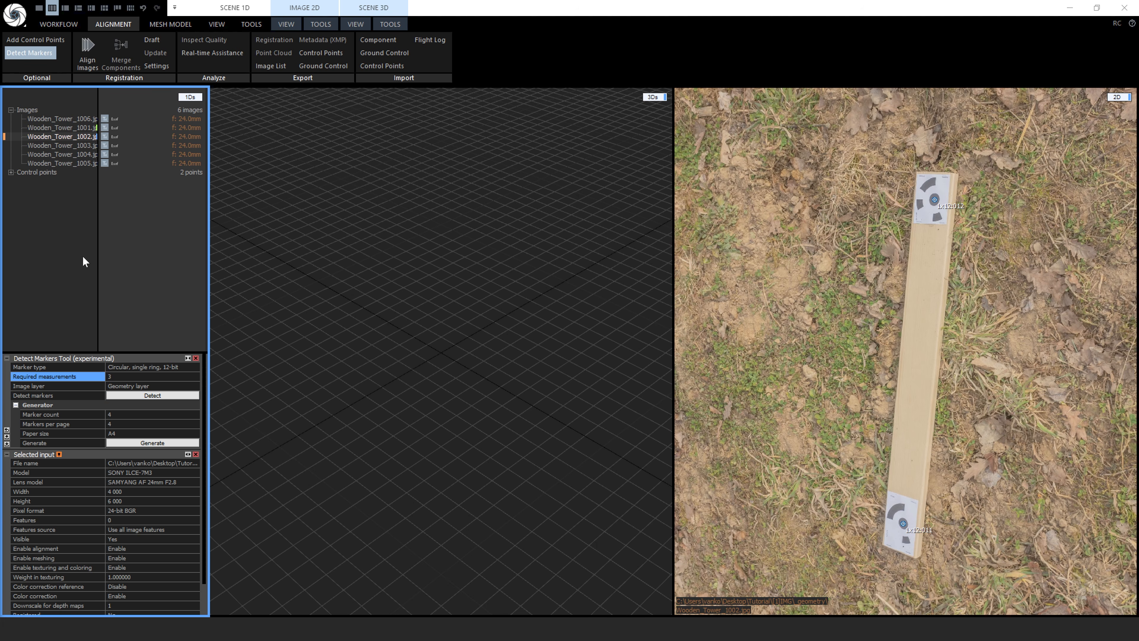
- Expand control points 1x12:011 and 1x12:012 to list the images in which each marker was detected
click(11, 172)
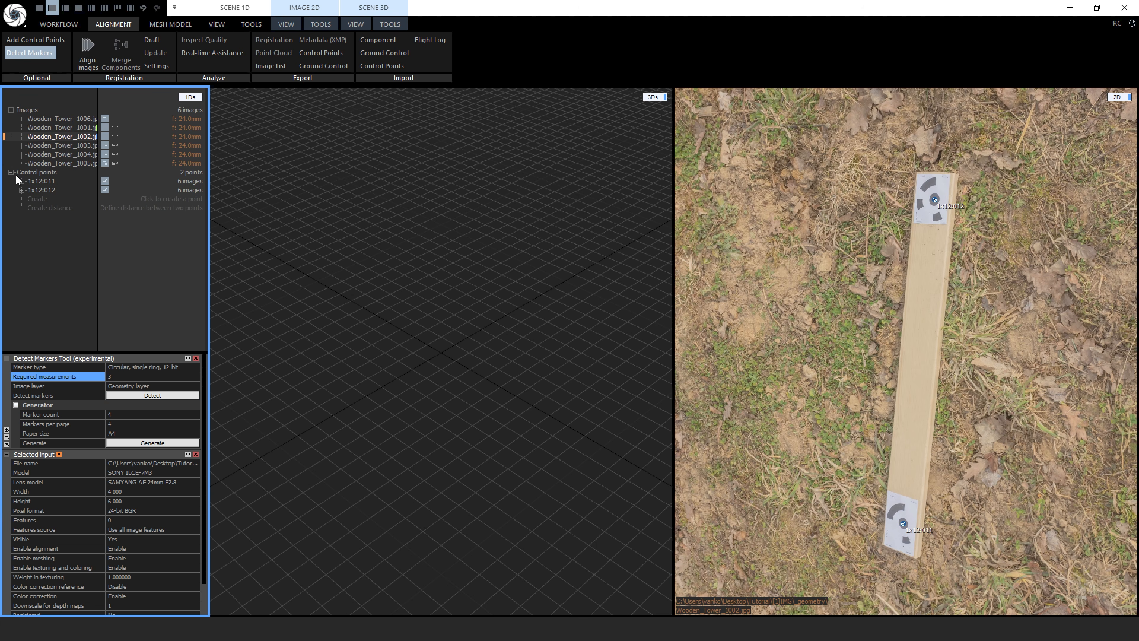
click(22, 181)
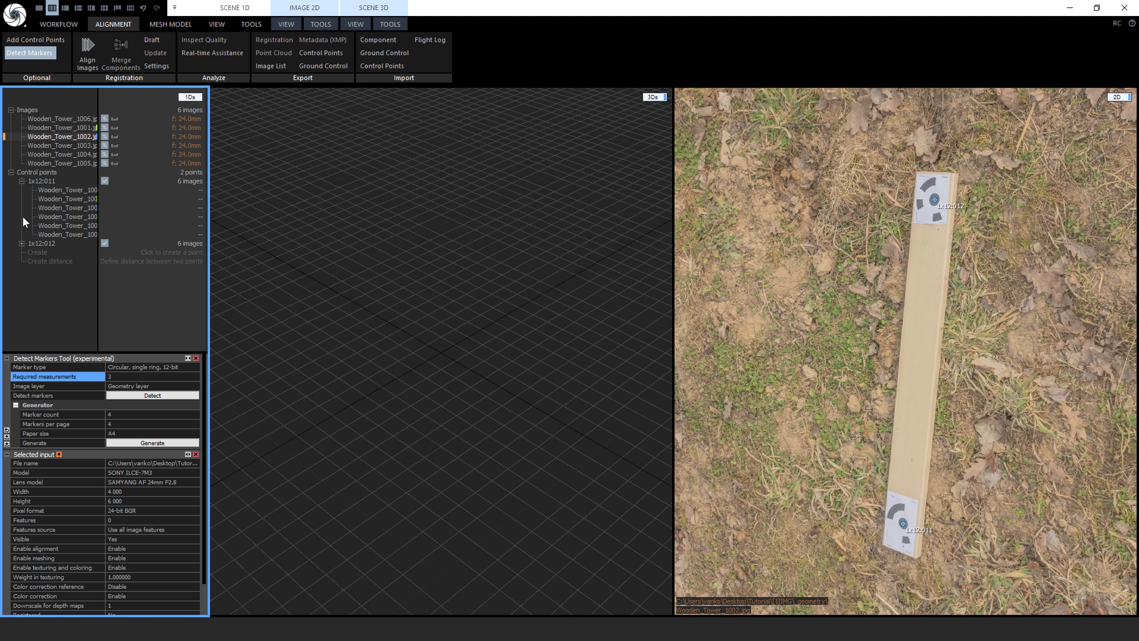
click(21, 243)
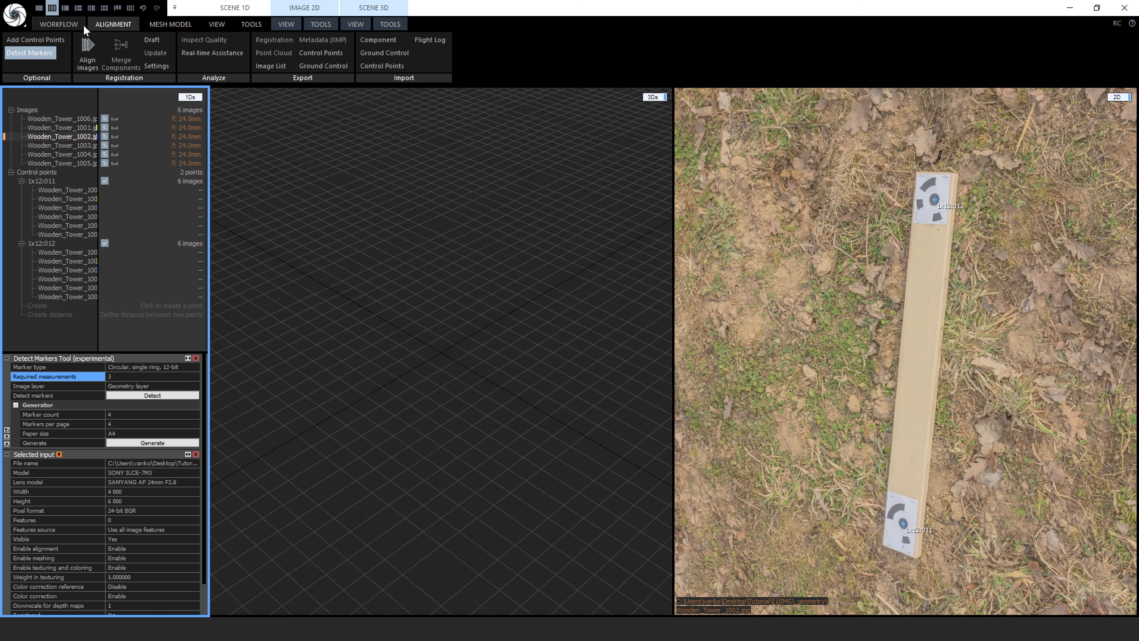
- Read the distance name, the two point names and the distance value in DistanceDefinition.txt from the [2]Scale folder
click(72, 25)
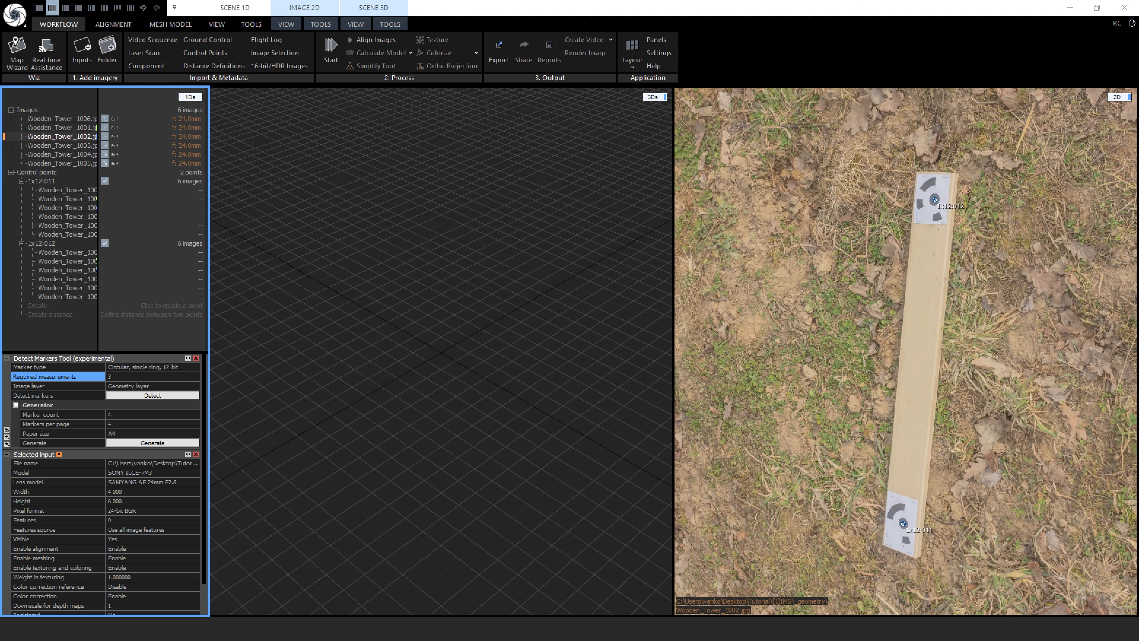
drag(0, 207, 460, 207)
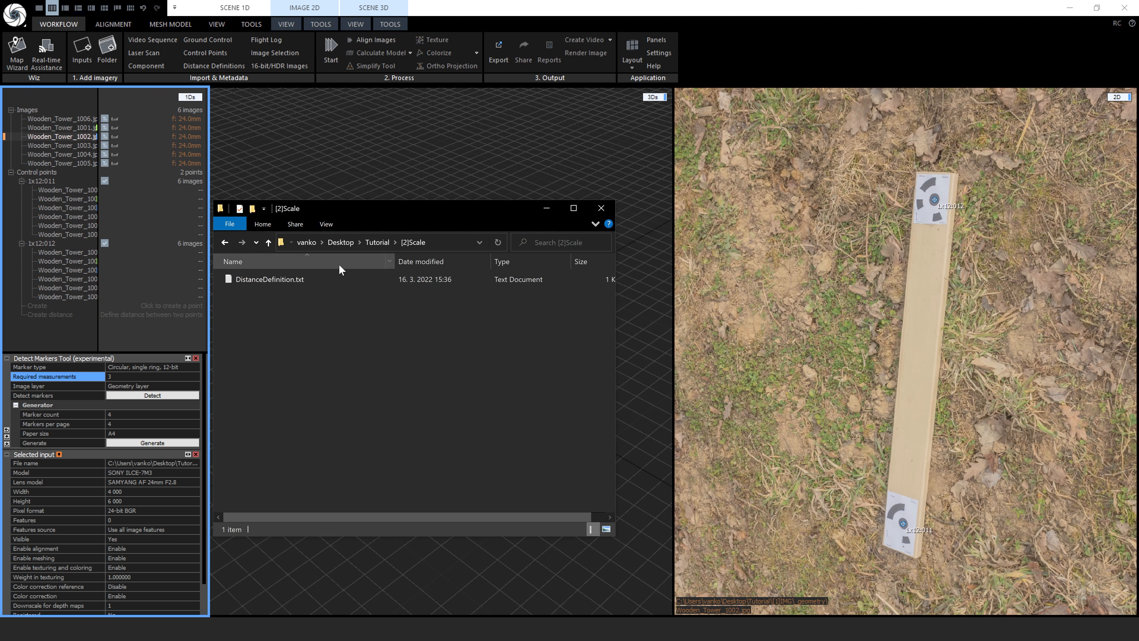
double_click(295, 279)
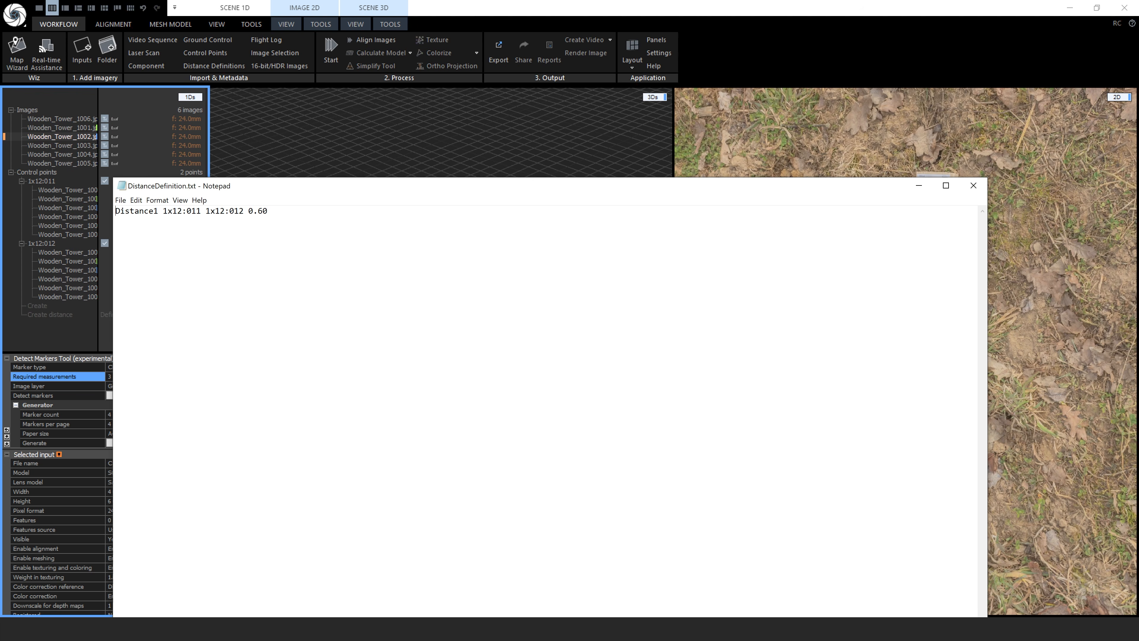
key(shift+Right)
key(shift+Right)
key(shift+Right)
key(shift+Right)
key(shift+Right)
key(shift+Right)
key(shift+Right)
key(shift+Right)
key(shift+Right)
key(Right)
key(Right)
key(shift+Right)
key(shift+Right)
key(shift+Right)
key(shift+Right)
key(shift+Right)
key(shift+Right)
key(shift+Right)
key(shift+Right)
key(shift+Right)
key(shift+Right)
key(shift+Right)
key(shift+Right)
key(shift+Right)
key(shift+Right)
key(shift+Right)
key(shift+Right)
key(shift+Right)
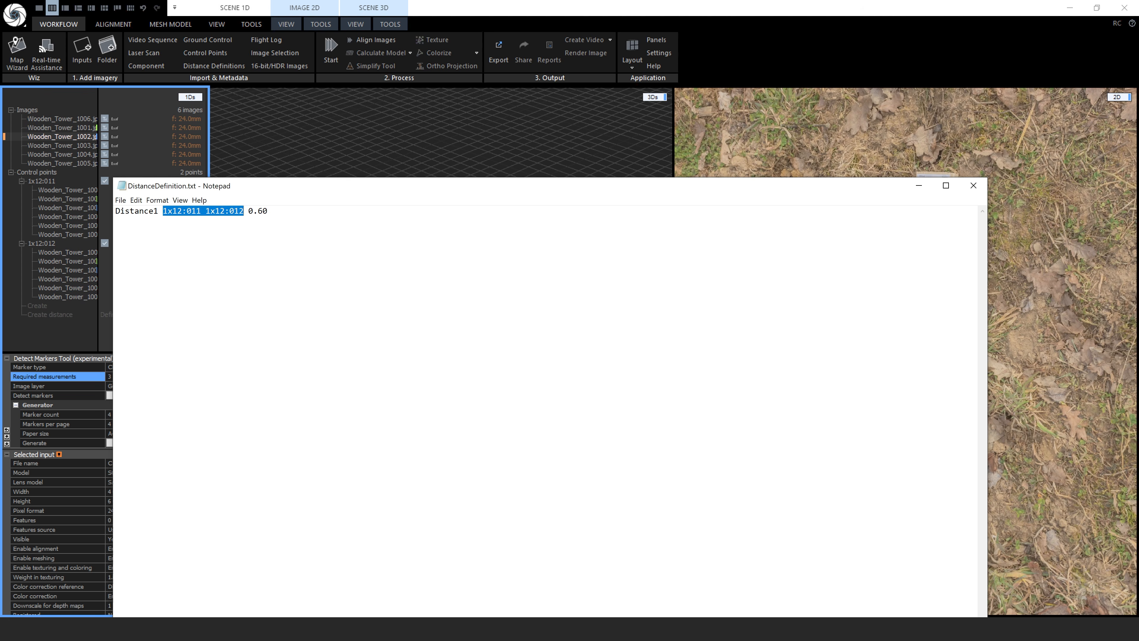
key(Right)
key(Right)
key(shift+Right)
key(shift+Right)
key(shift+Right)
key(shift+Right)
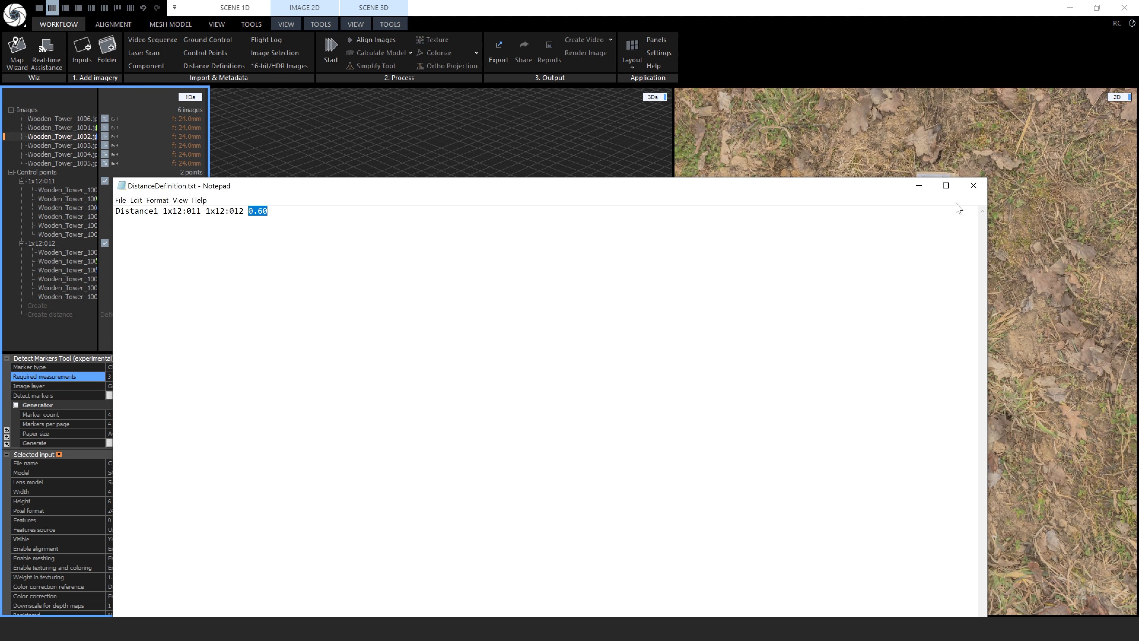
click(972, 186)
drag(466, 218, 0, 218)
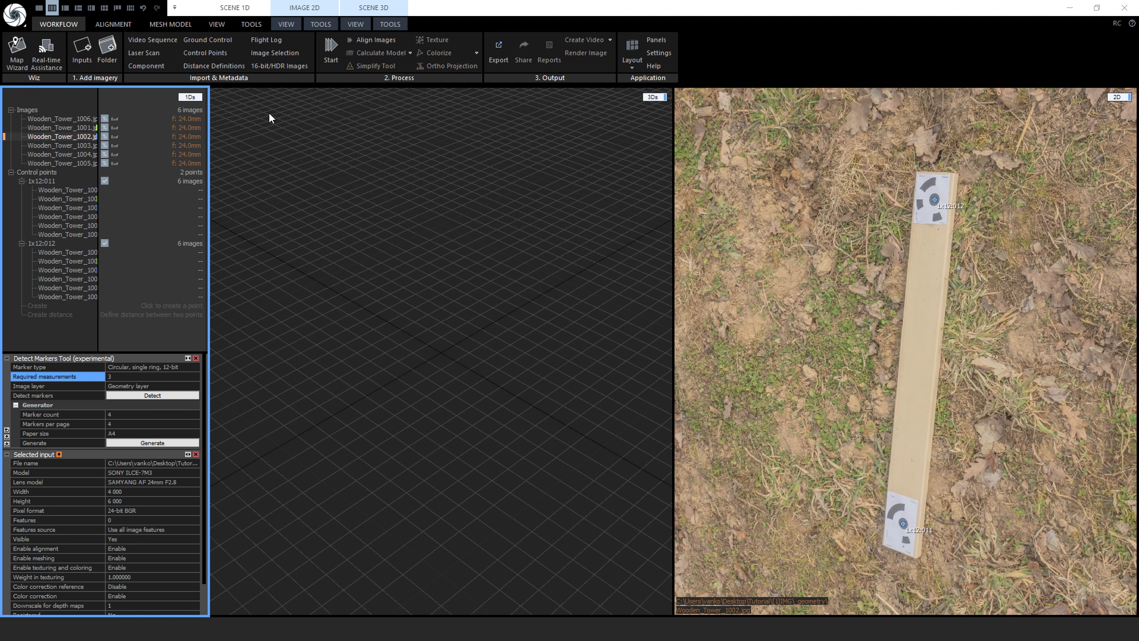
- Import the distance definitions from DistanceDefinition.txt, reviewing the imported data accuracy settings, and expand the constraints under the control points
click(232, 67)
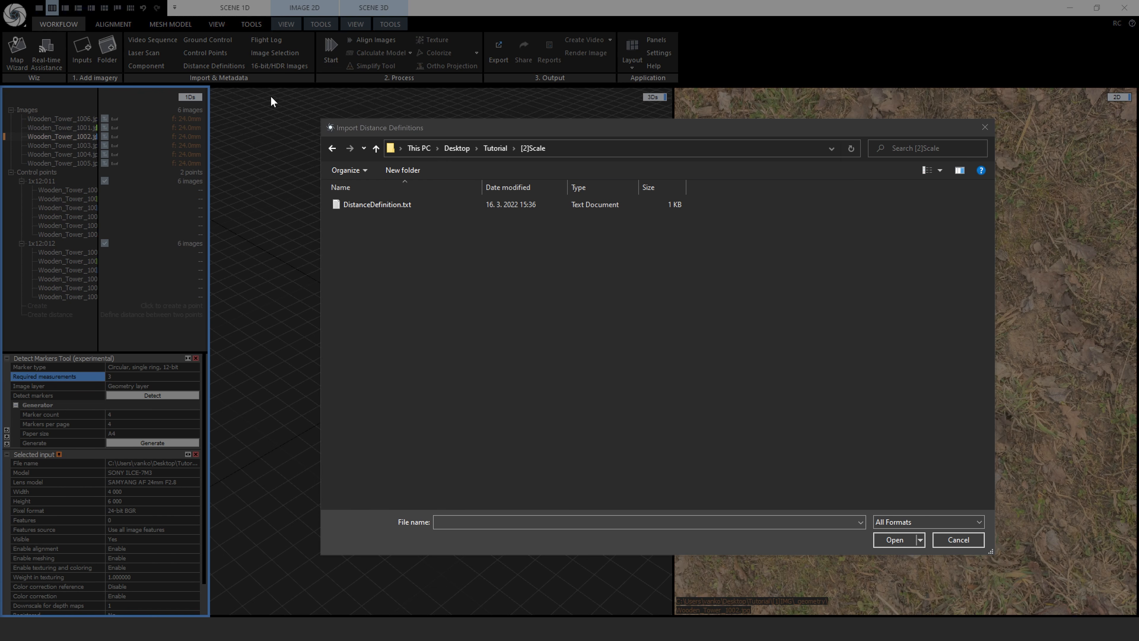
click(378, 202)
click(889, 541)
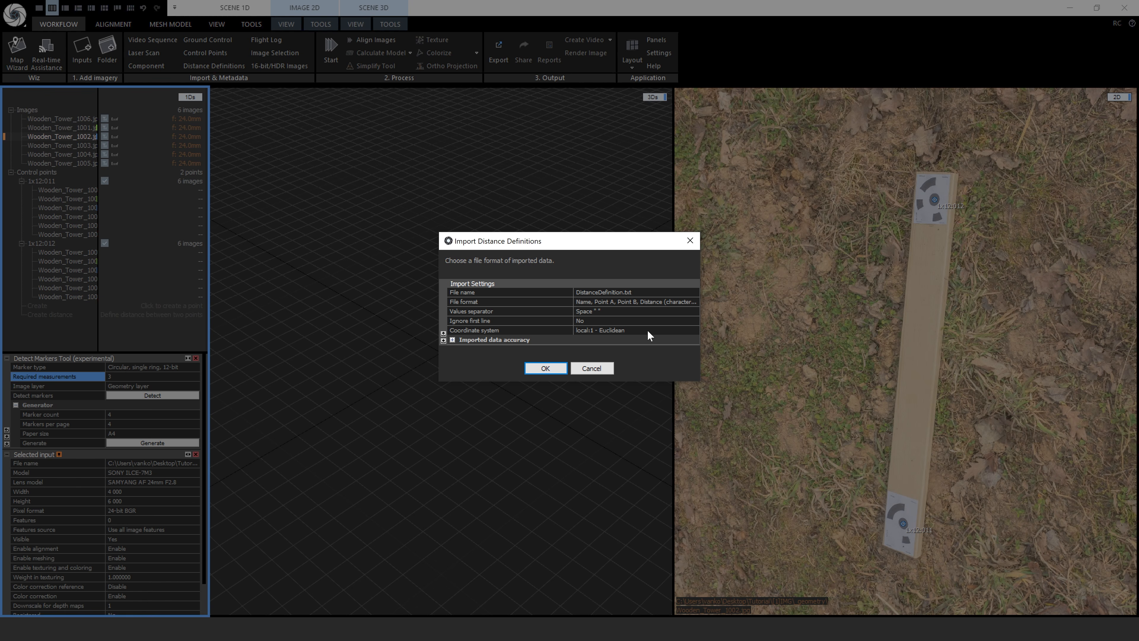
click(452, 339)
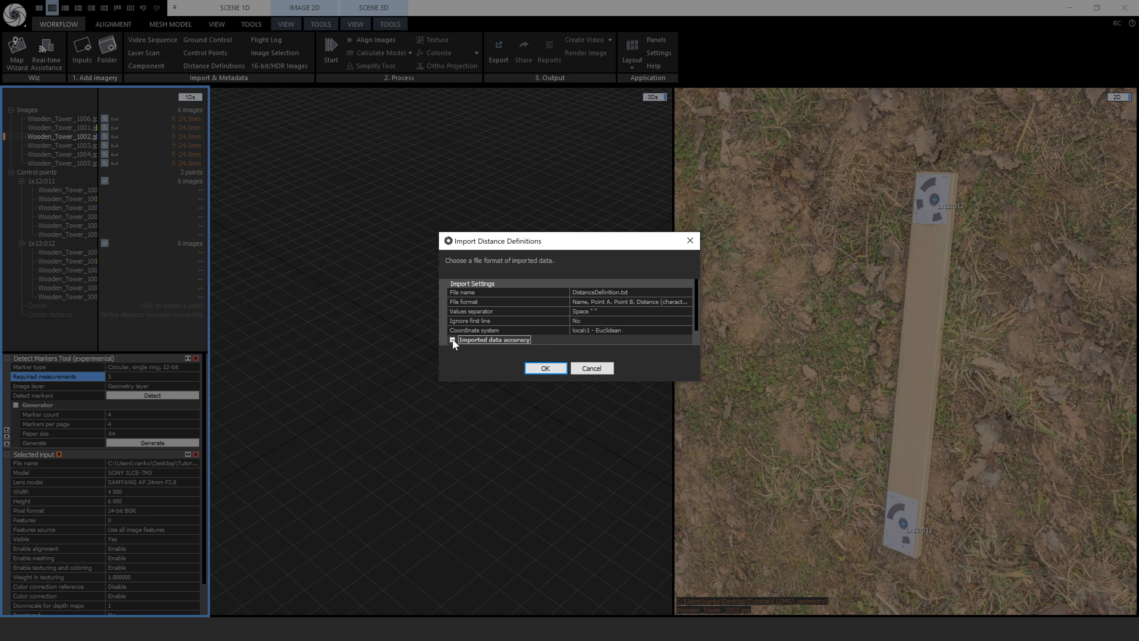
scroll(668, 339, down, 2)
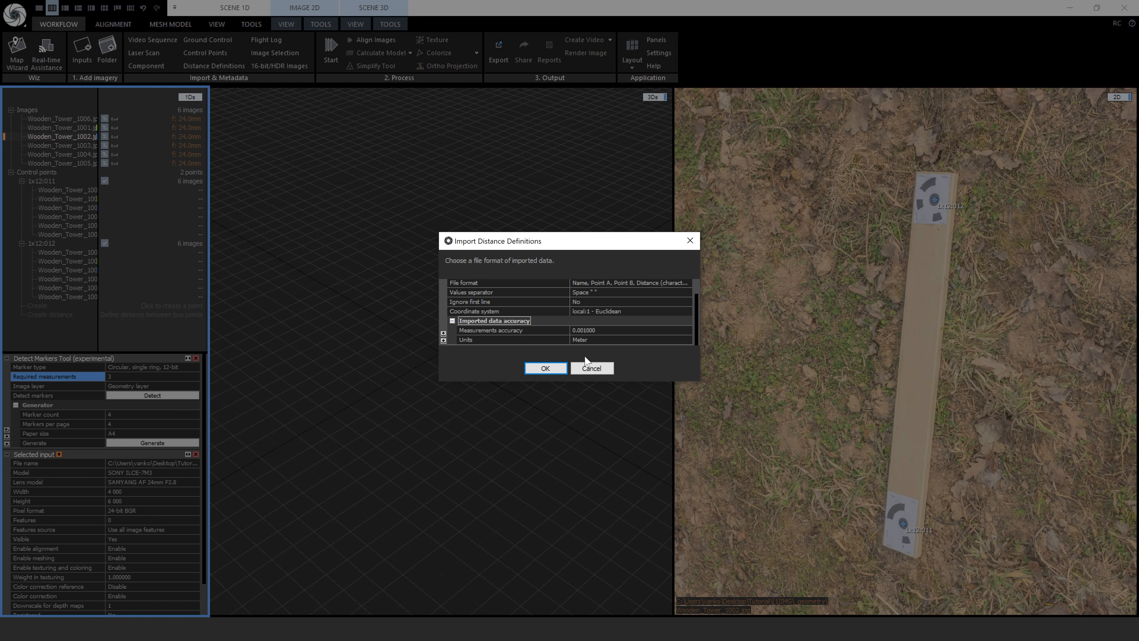
click(558, 369)
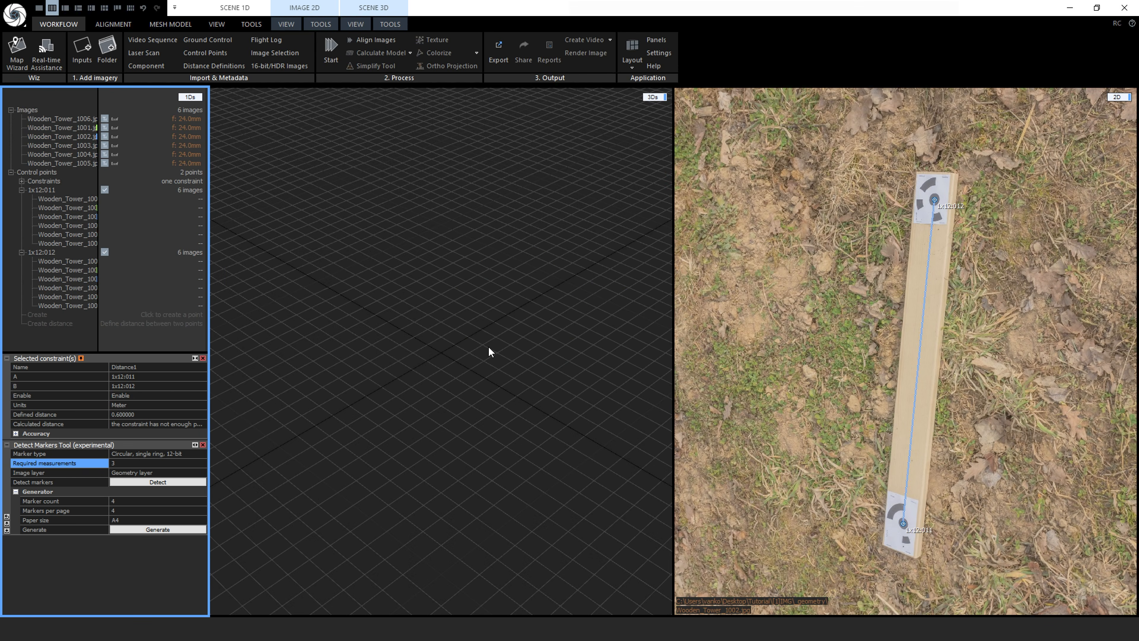
click(22, 181)
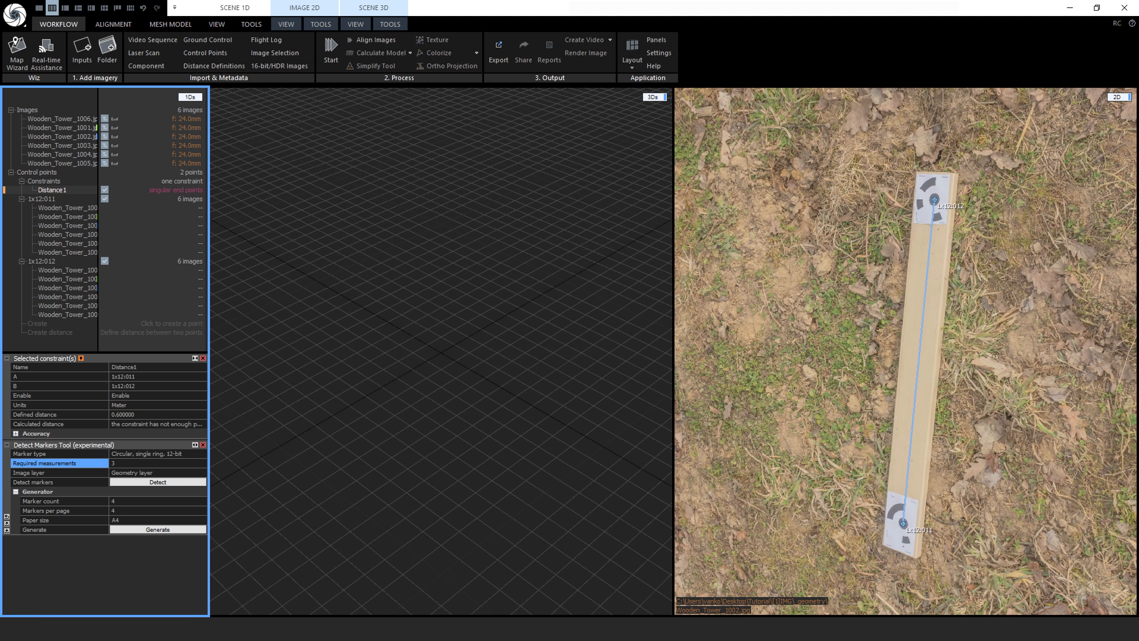
- Add the _geometry folder from [1]IMG to the project and align all the images
key(alt+Tab)
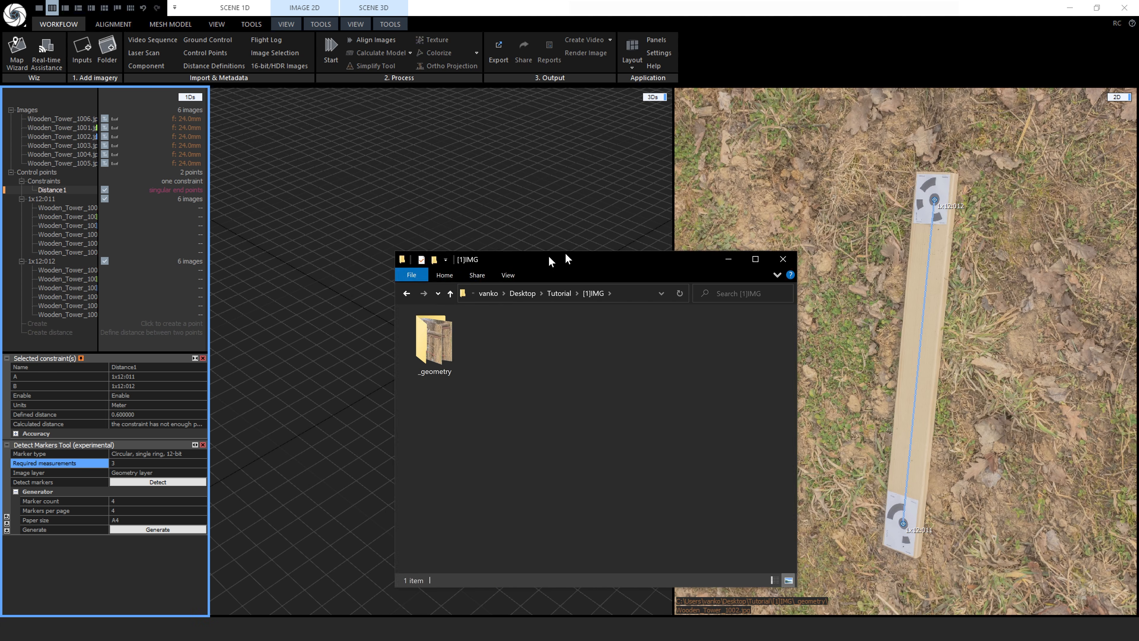
drag(547, 256, 657, 222)
drag(551, 298, 387, 290)
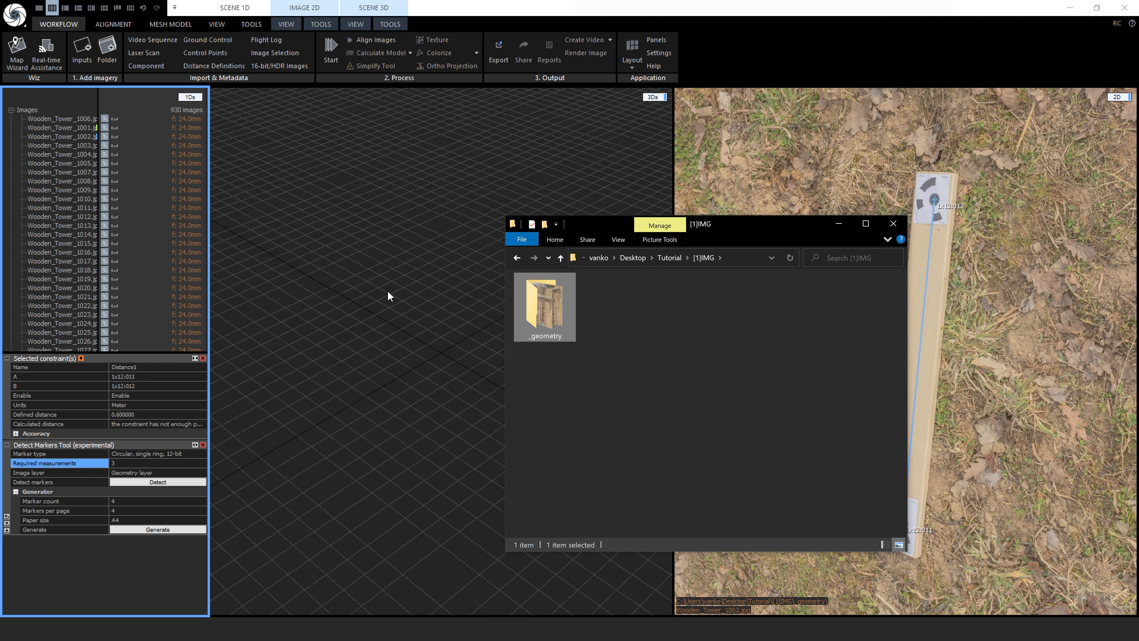
drag(749, 225, 0, 222)
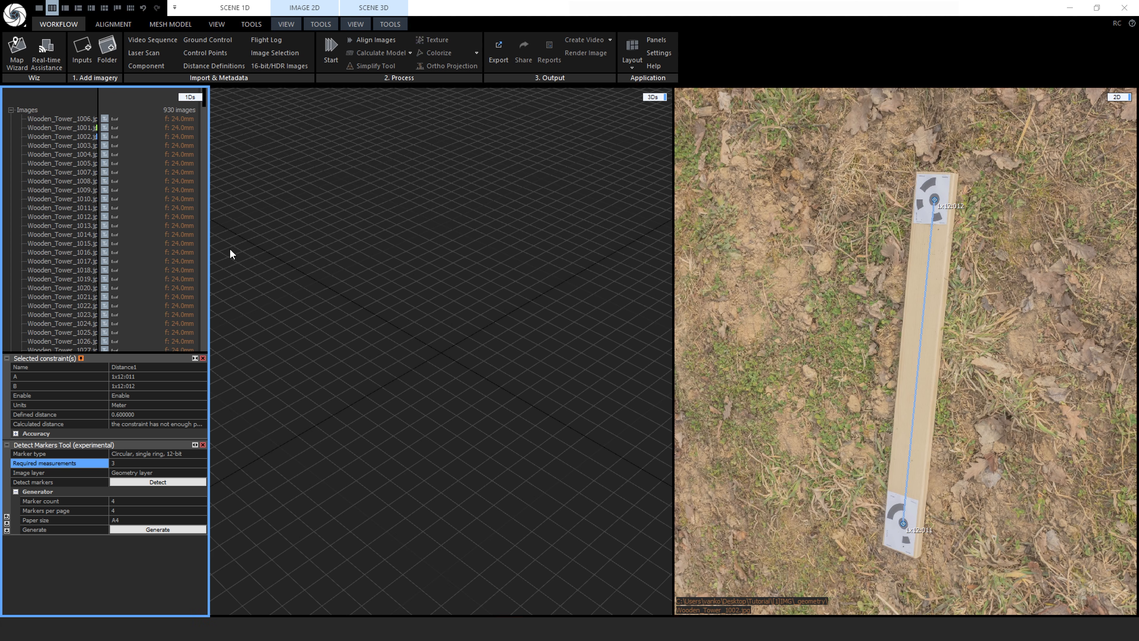
click(371, 40)
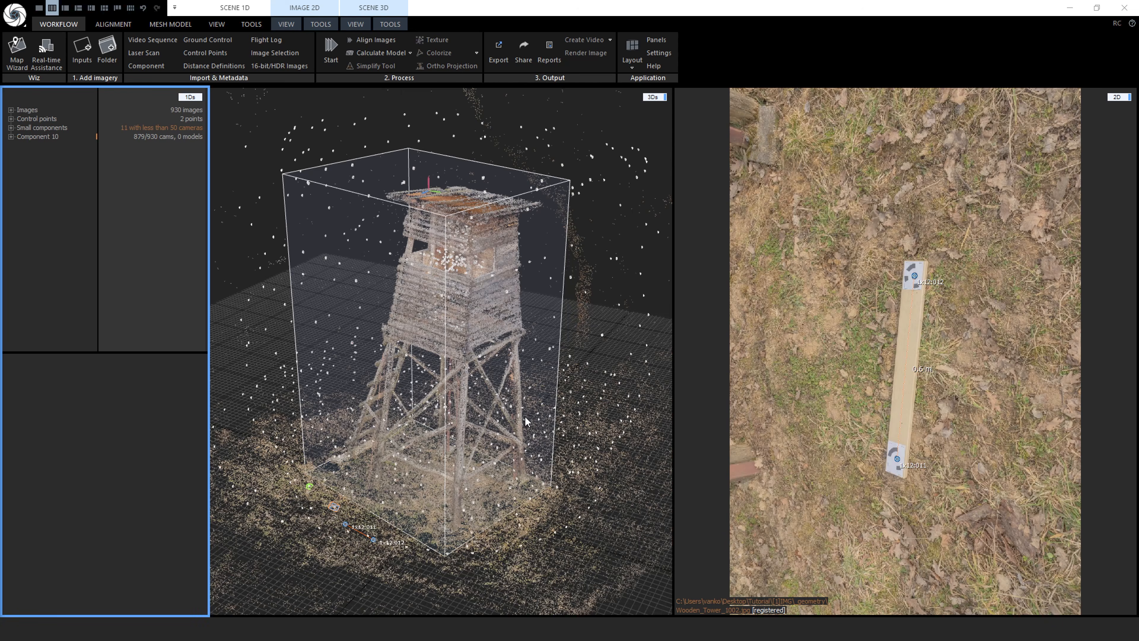
- Examine the tower's aligned point cloud, the list of small components, and the properties of Component 10
mouse_move(528, 422)
mouse_down()
mouse_move(440, 396)
mouse_move(485, 419)
mouse_move(396, 413)
mouse_move(534, 417)
mouse_up()
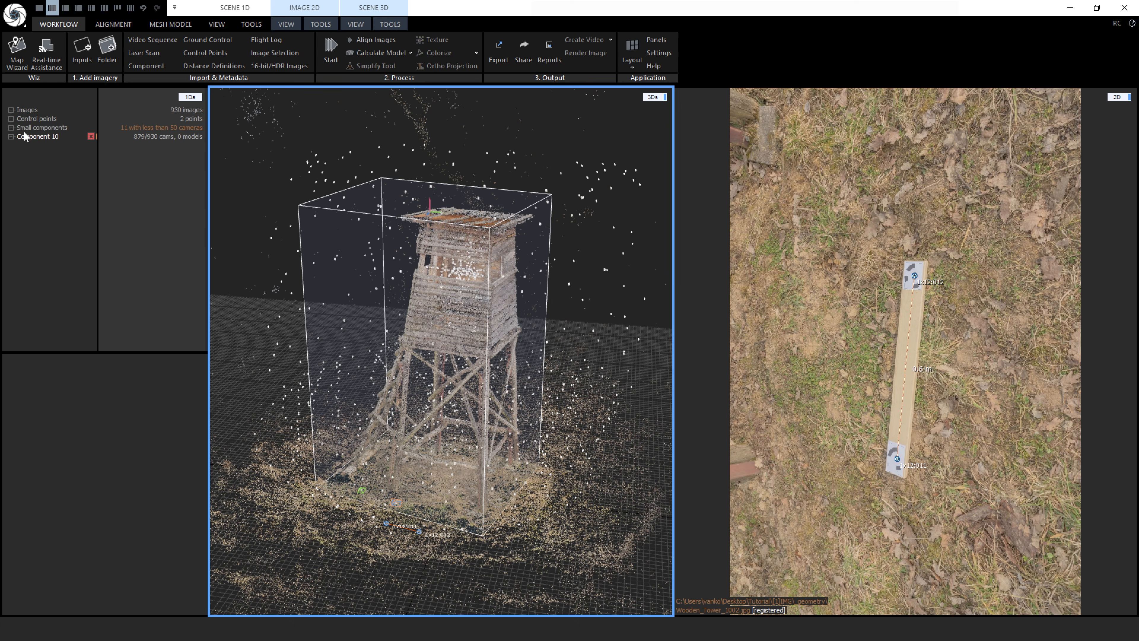
click(11, 127)
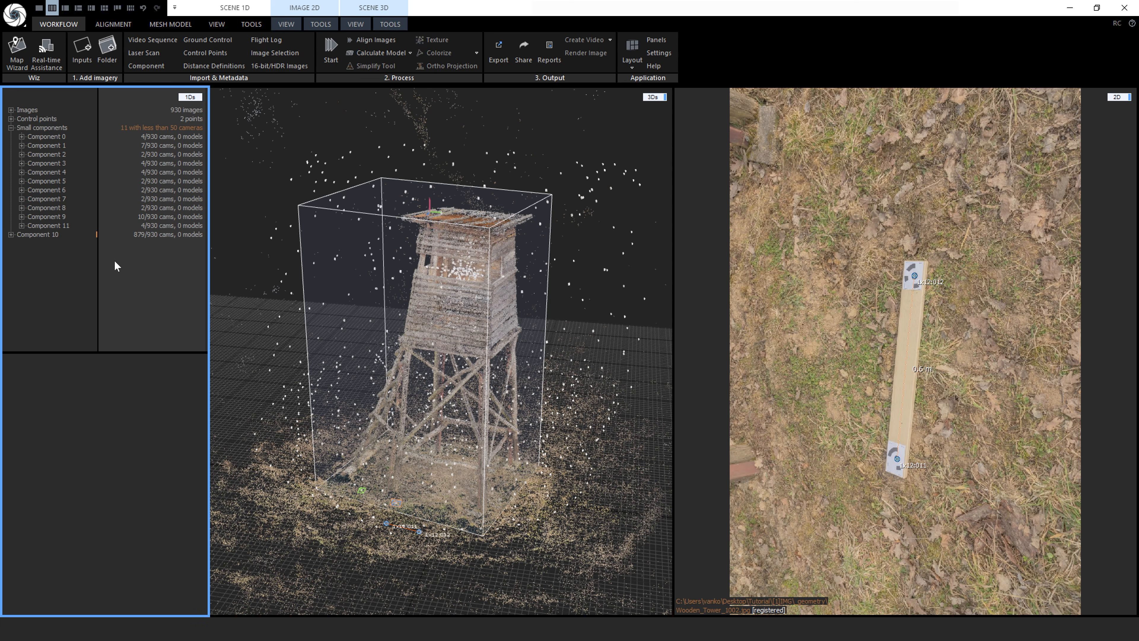
click(51, 237)
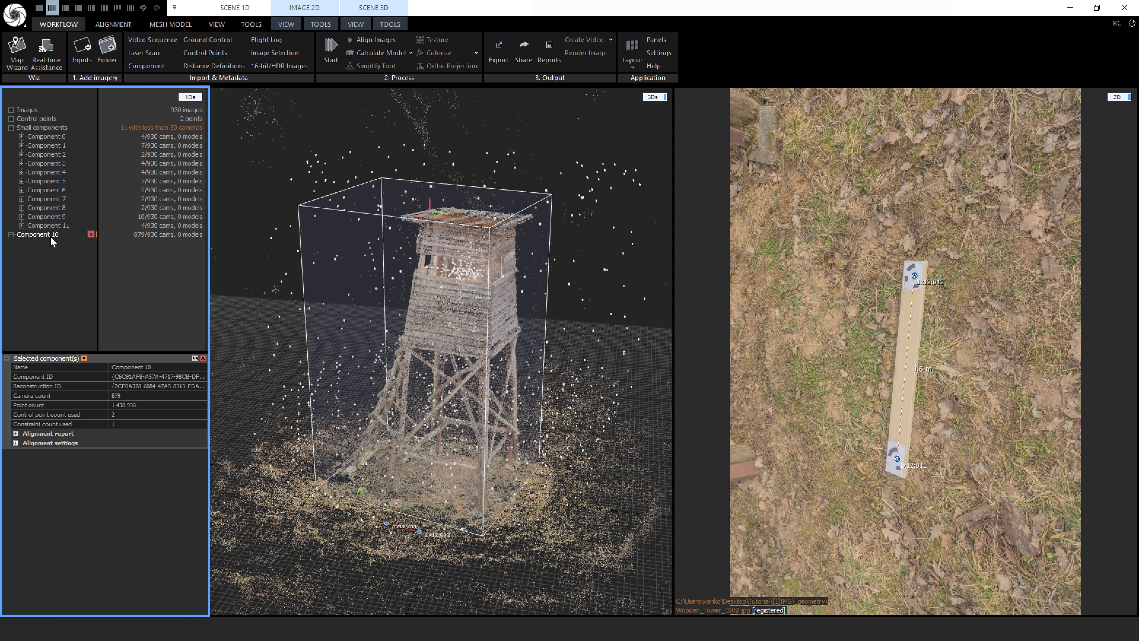
- Show the images as 2D thumbnails and filter them to Unregistered to examine the photos missing from Component 10
click(189, 98)
click(191, 113)
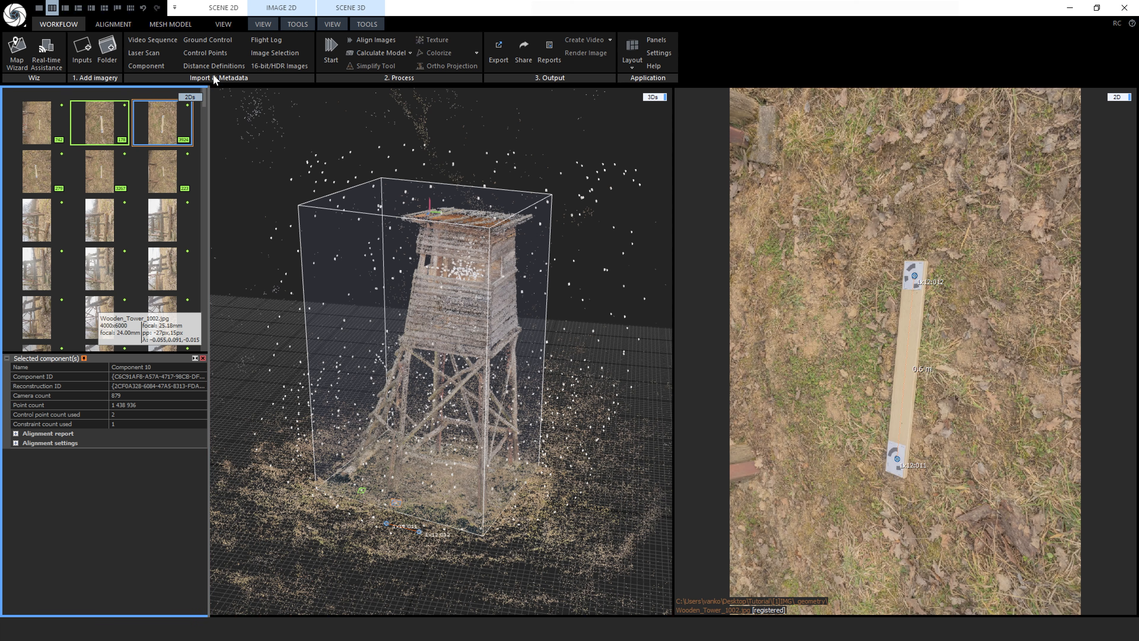
click(232, 24)
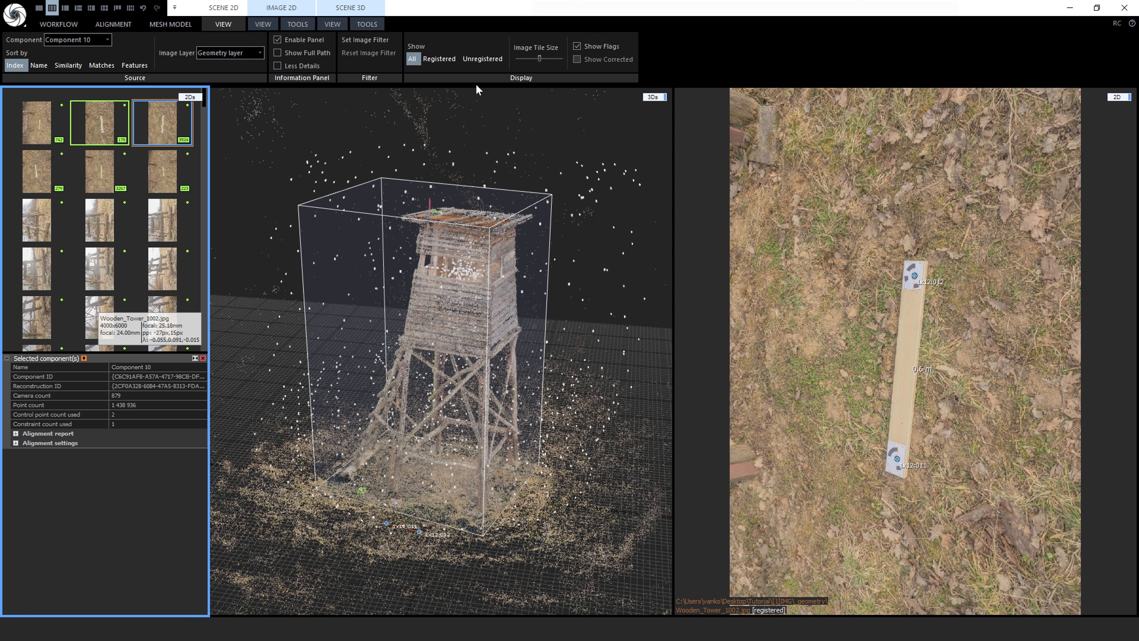
click(485, 58)
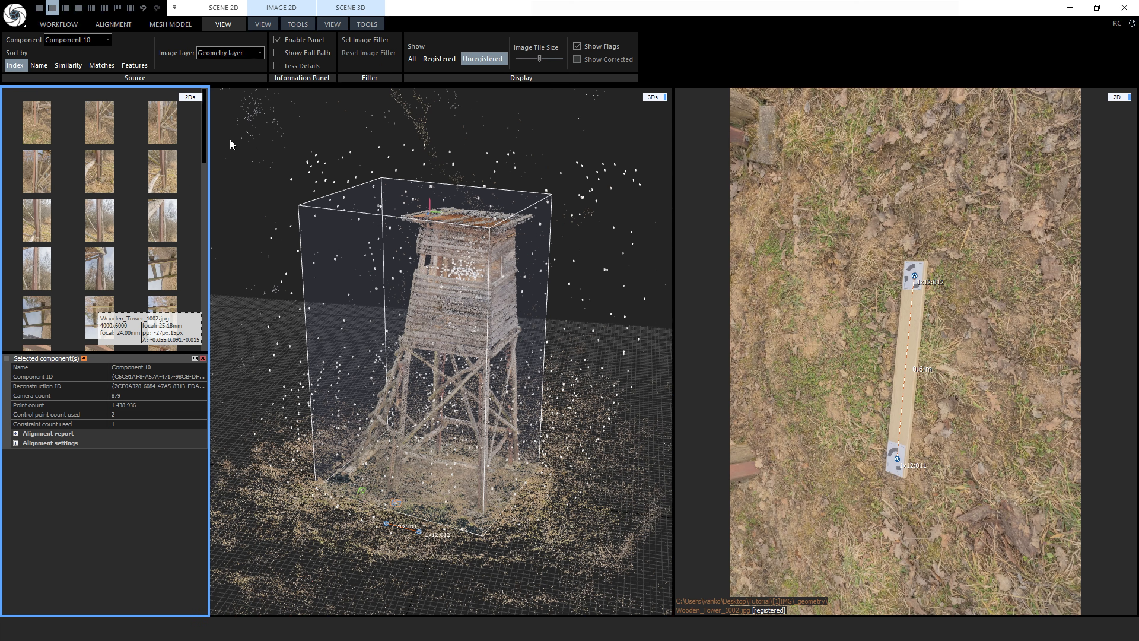
scroll(177, 264, down, 10)
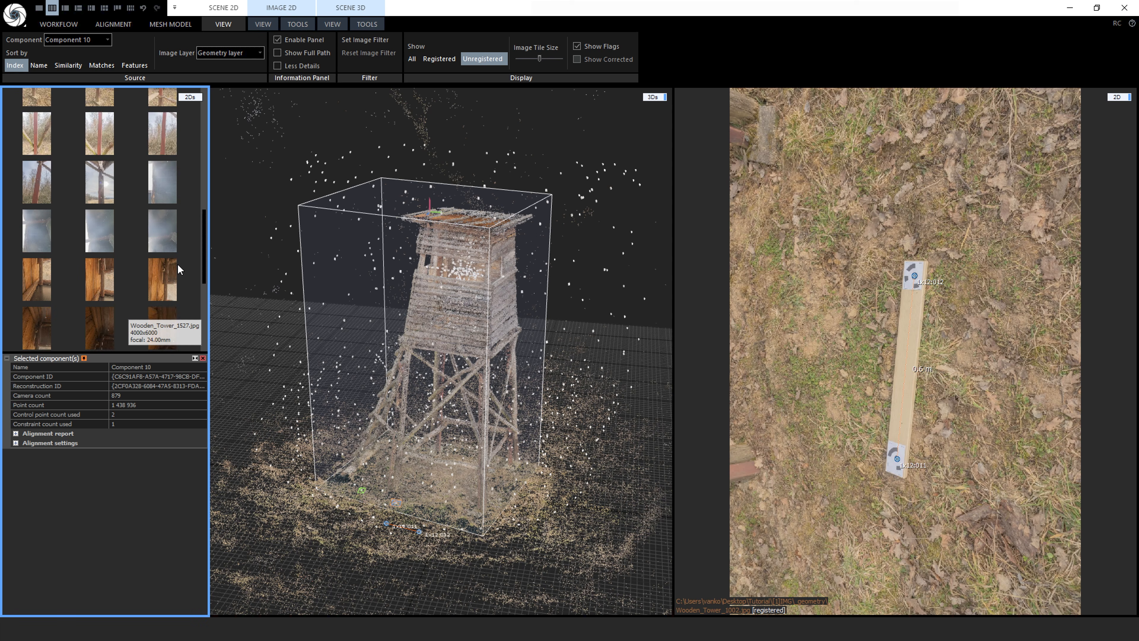
scroll(178, 267, down, 3)
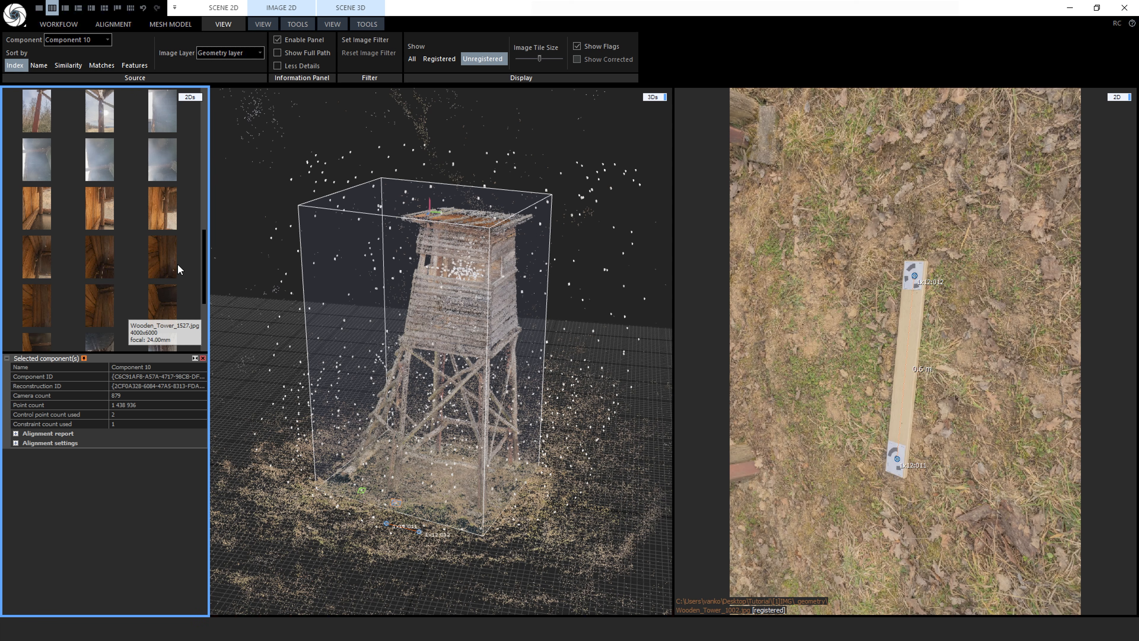
- Activate Set Ground Plane for the aligned component and switch to a layout with one large 3D view beside the thumbnails
click(125, 26)
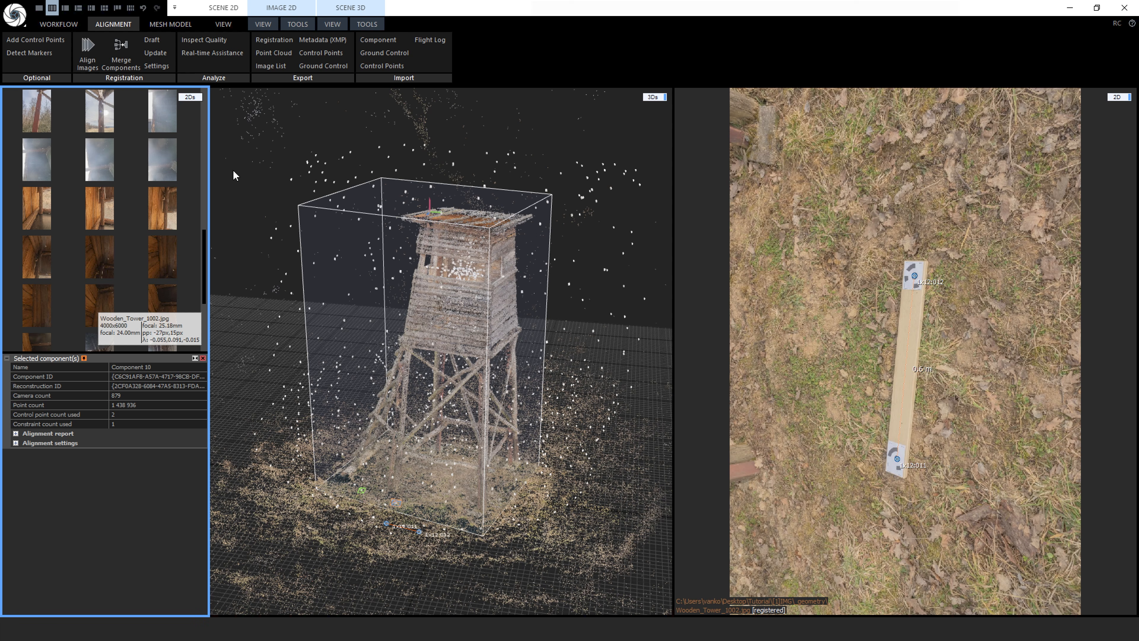
click(372, 24)
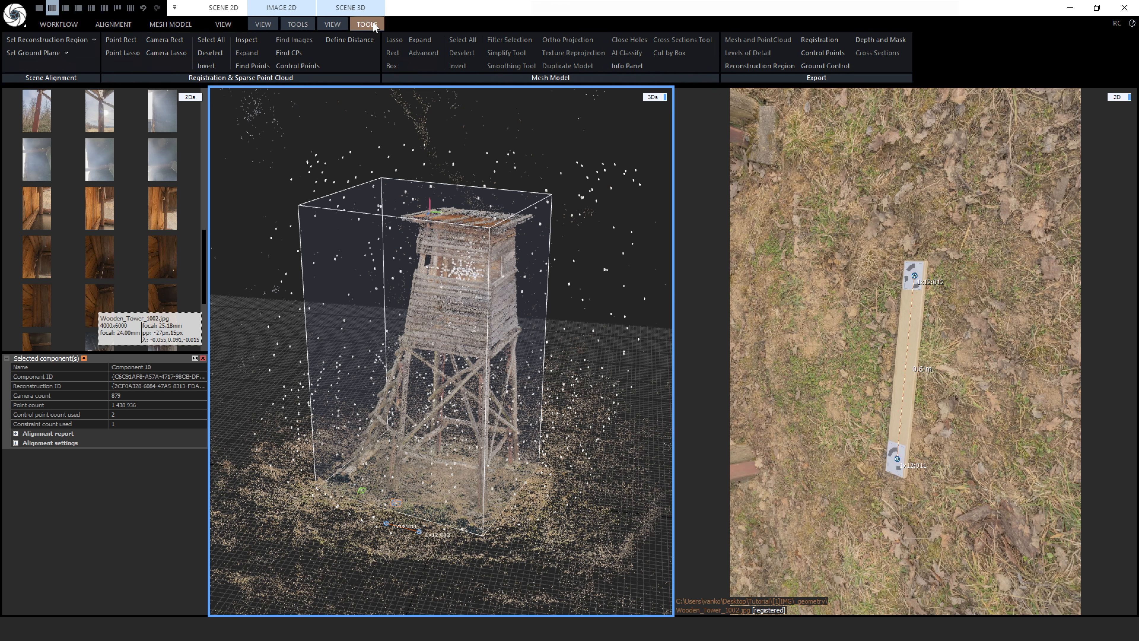
click(32, 53)
click(66, 9)
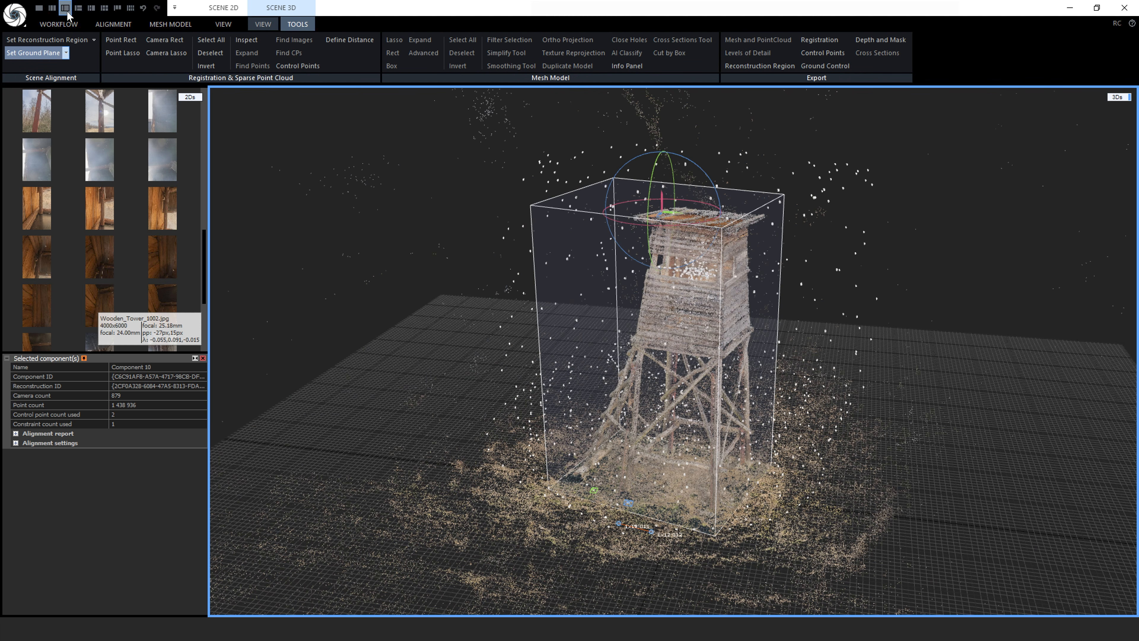
- Set the 3D view camera to Top so that the whole tower and its reconstruction region are seen from above
click(263, 24)
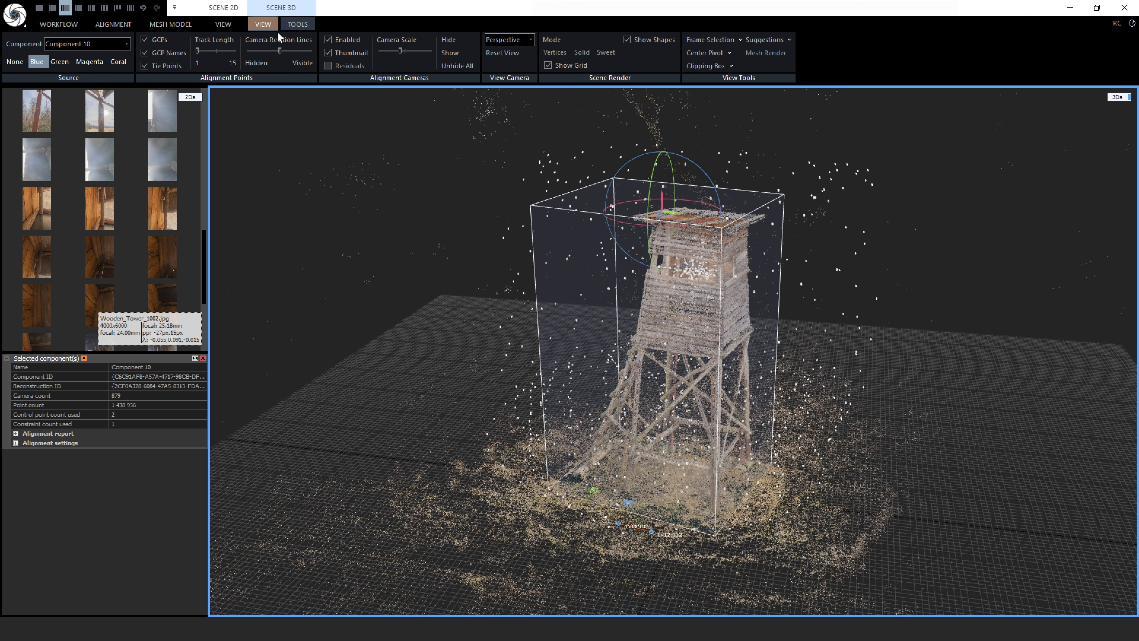
click(530, 40)
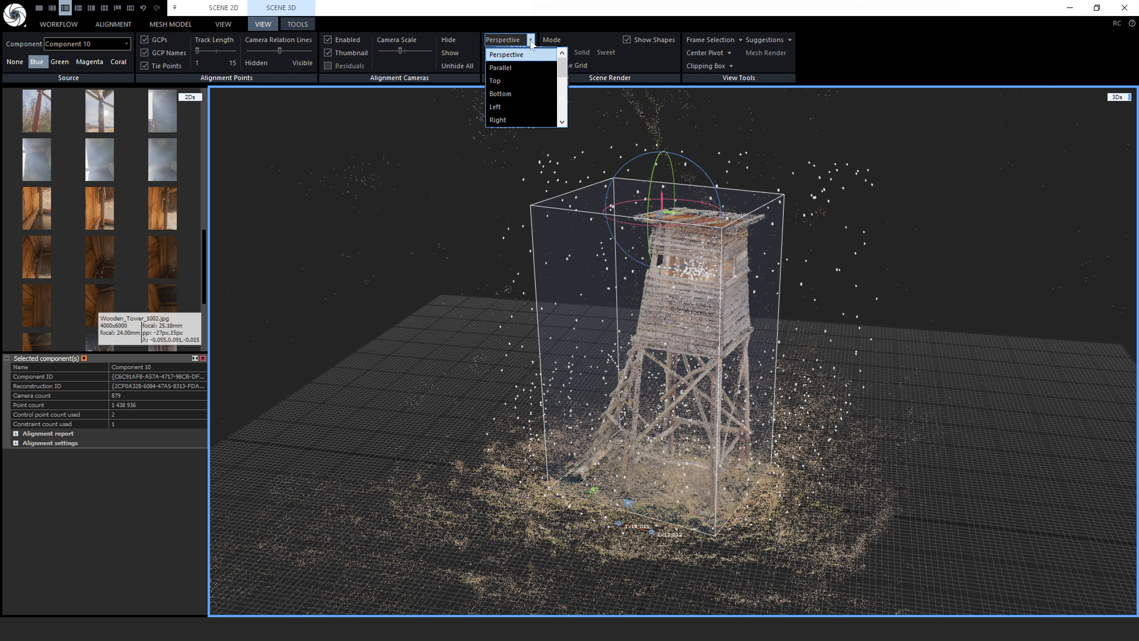
click(490, 181)
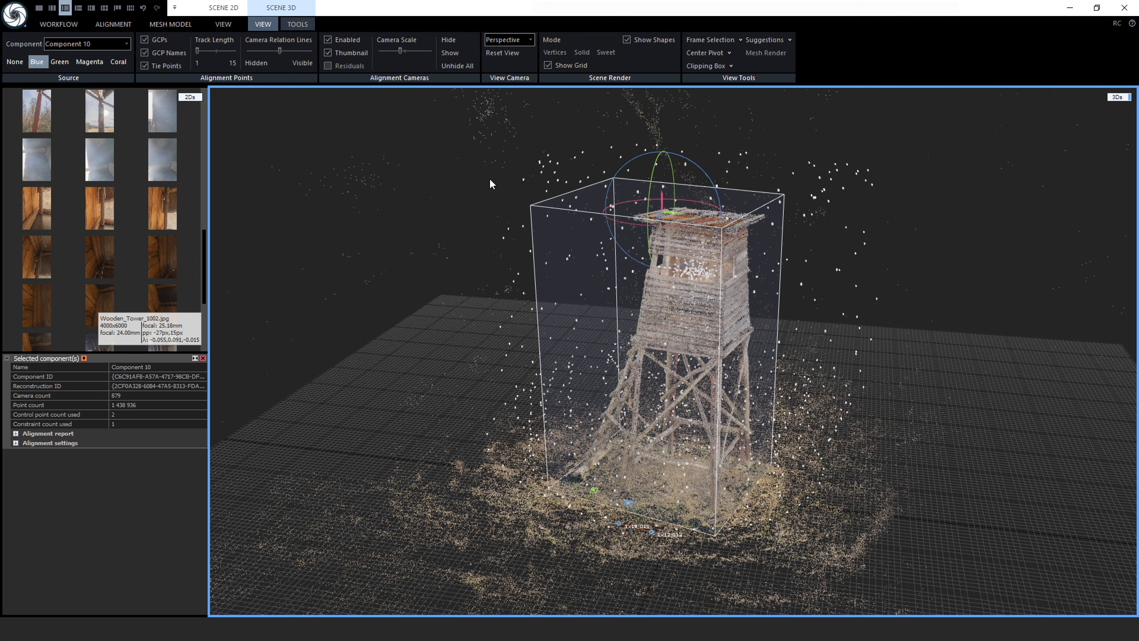
key(2)
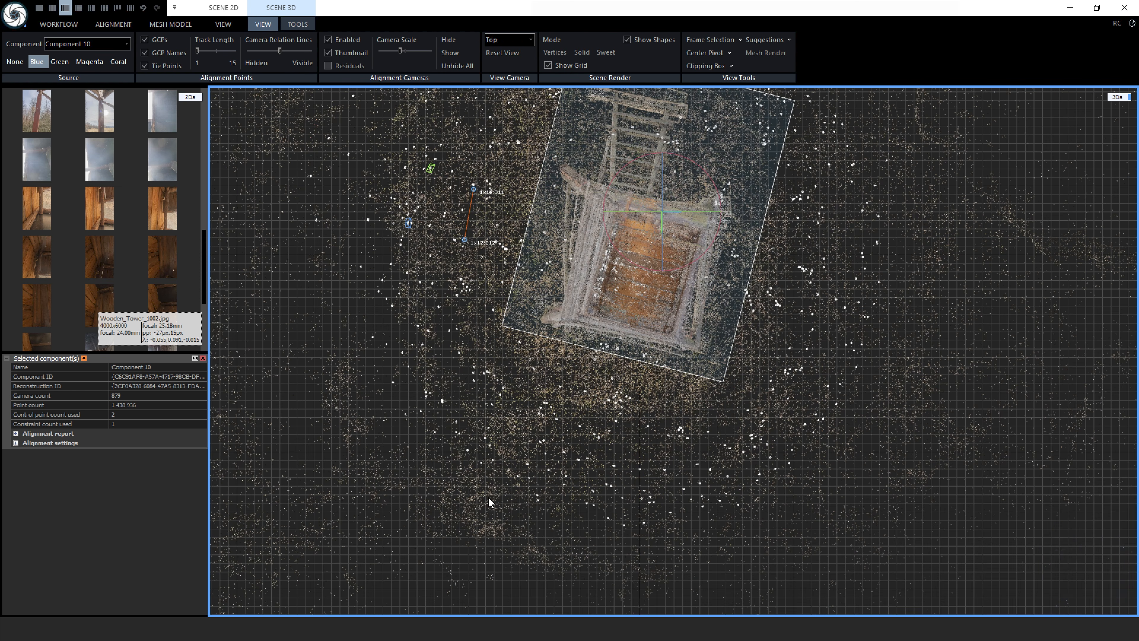
scroll(658, 349, down, 3)
scroll(658, 348, up, 1)
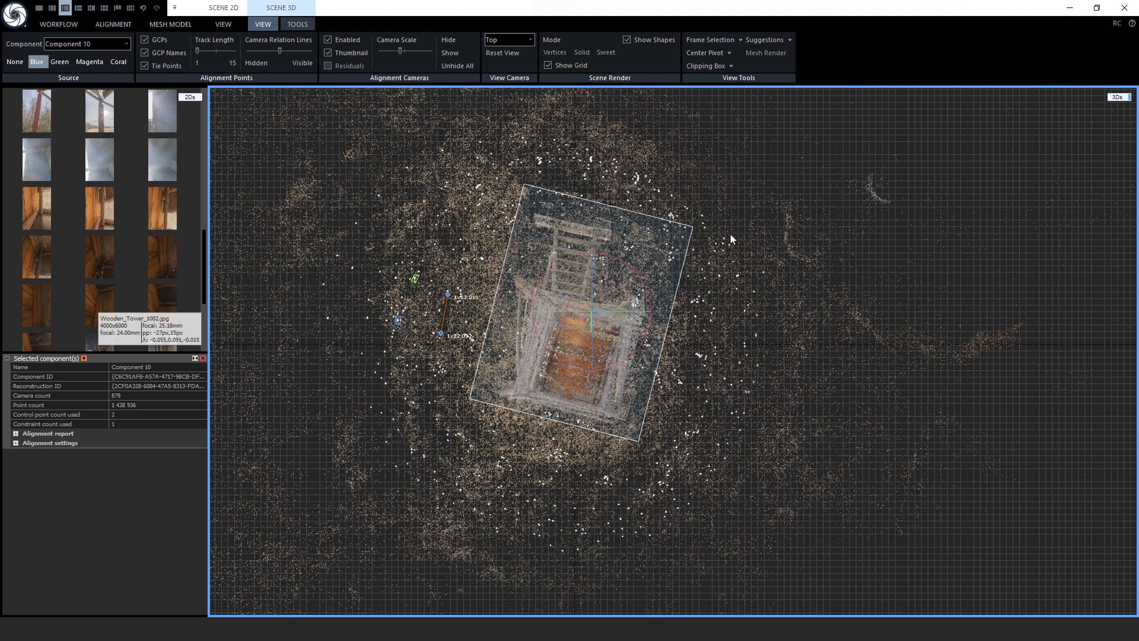
- Rotate the component in the Top view until the tower lines up with the grid, and move the tower to the grid's centre
drag(610, 259, 578, 454)
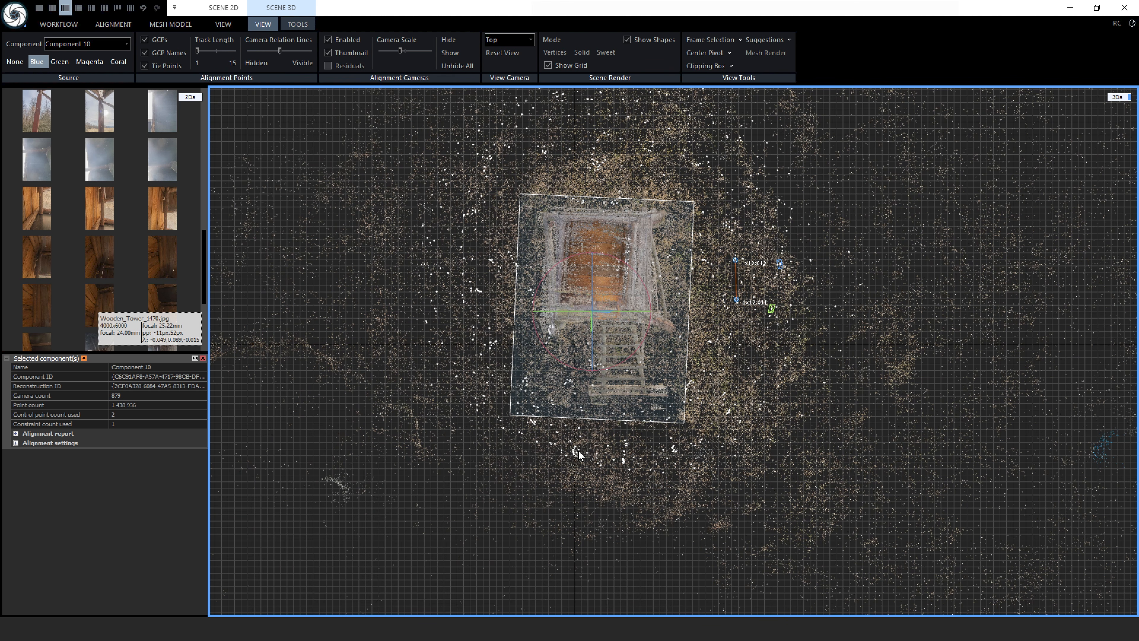
scroll(404, 452, down, 5)
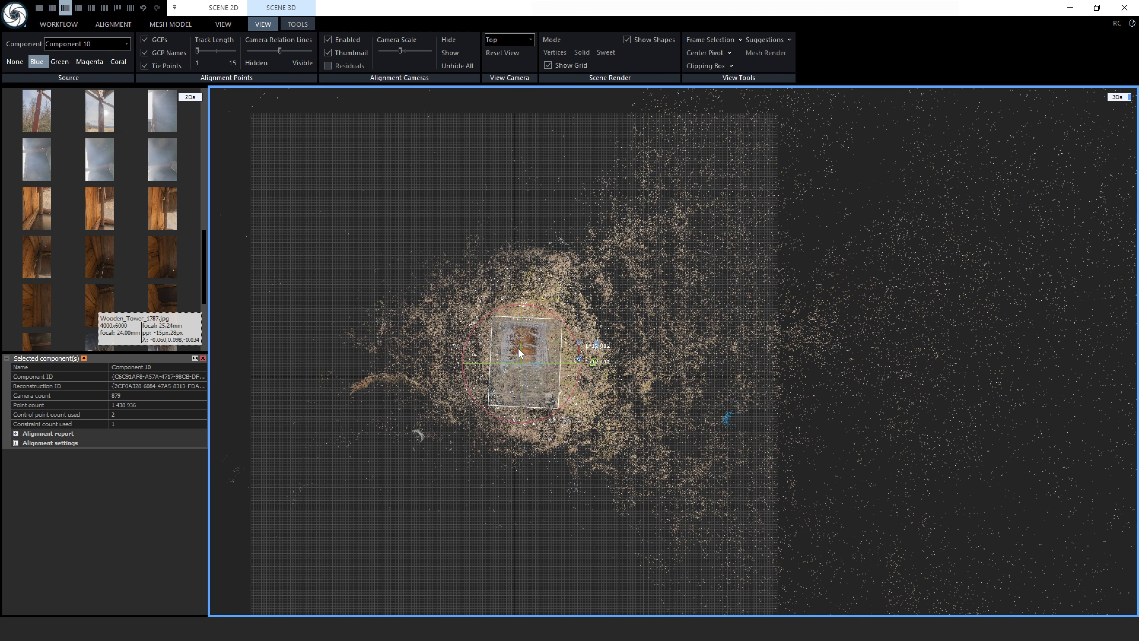
scroll(520, 350, up, 2)
drag(520, 369, 524, 396)
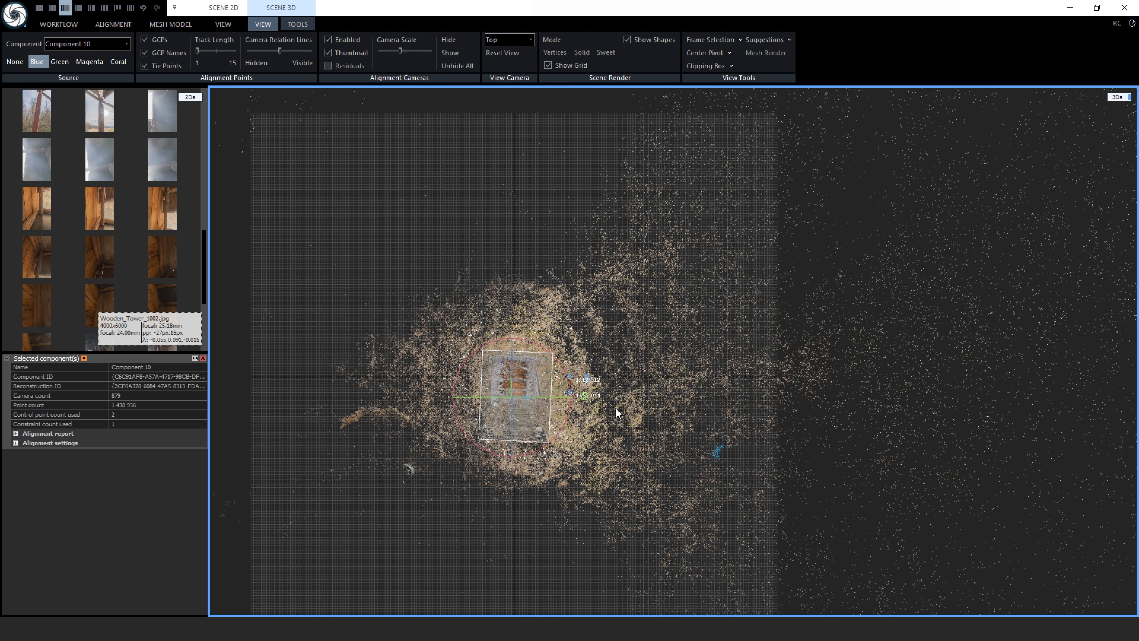
- Lower the component in the Right view until the tower's base sits at the grid's ground level, and end Set Ground Plane
key(5)
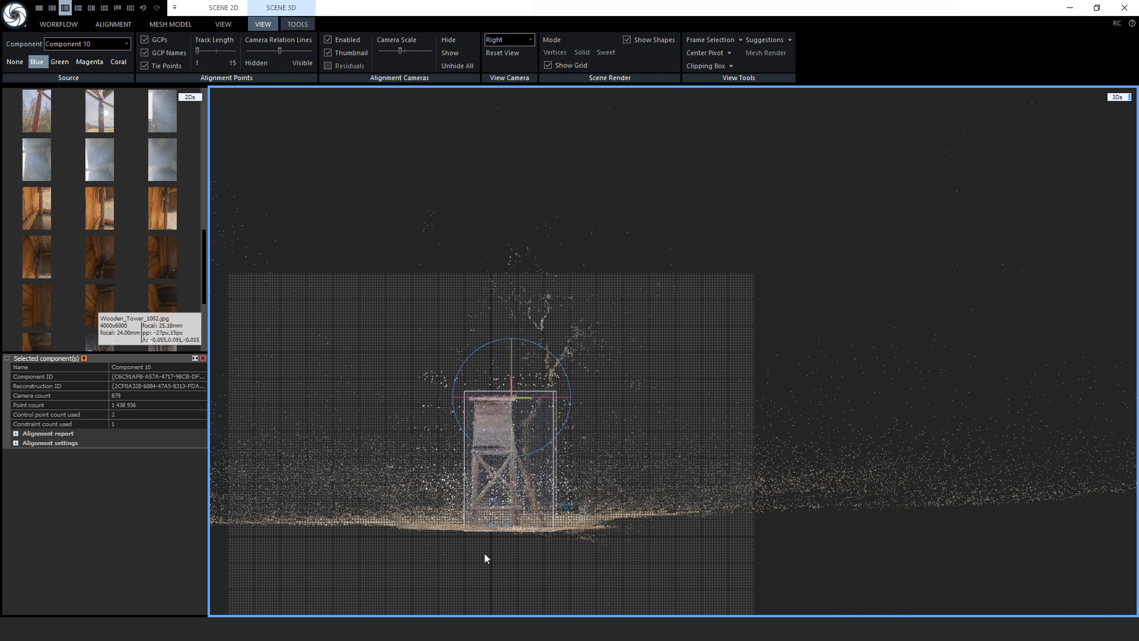
scroll(485, 556, up, 5)
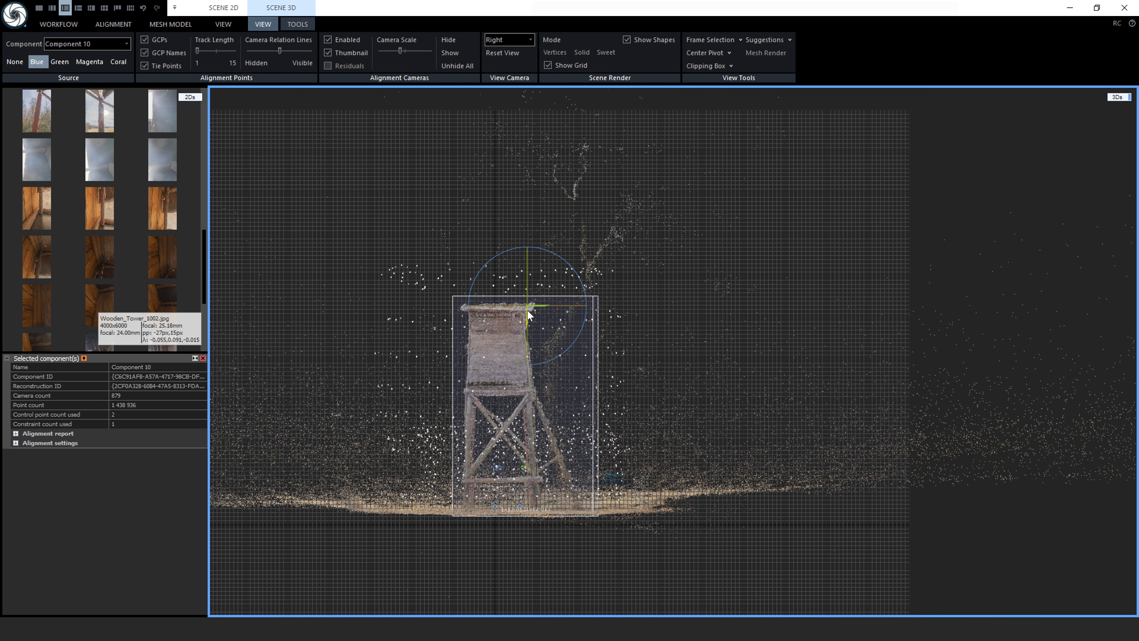
drag(528, 310, 527, 317)
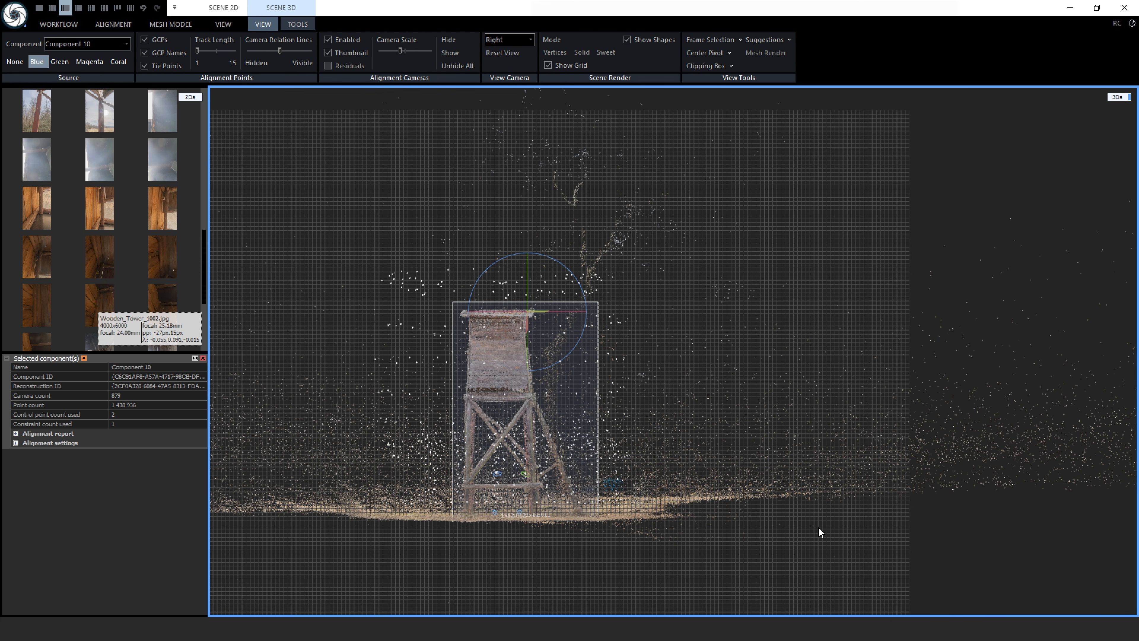
key(0)
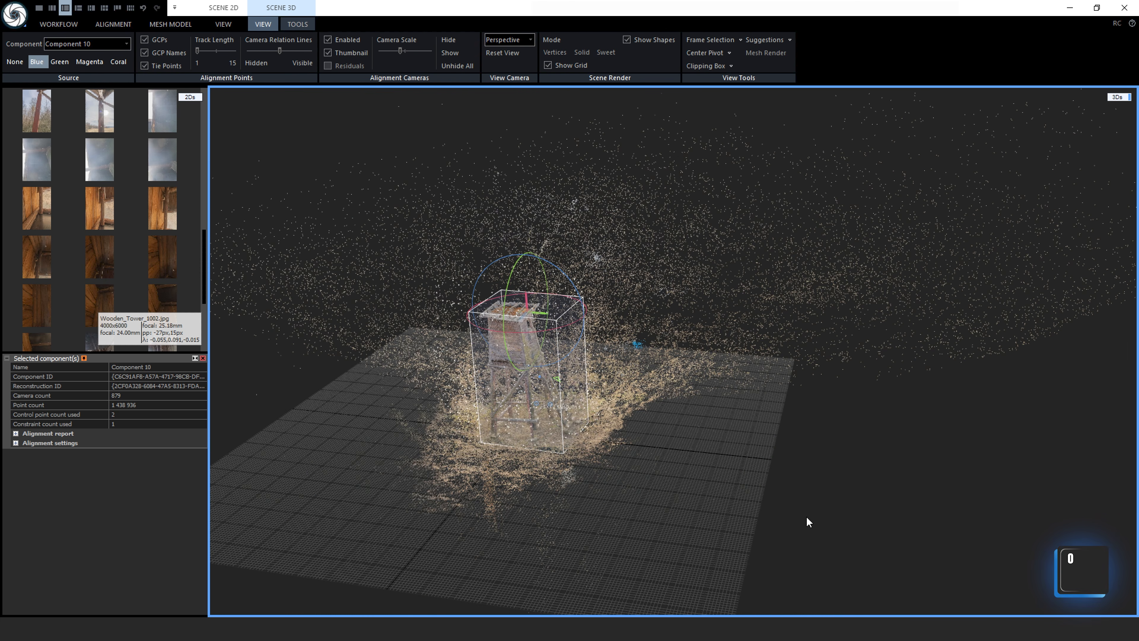
drag(731, 426, 486, 429)
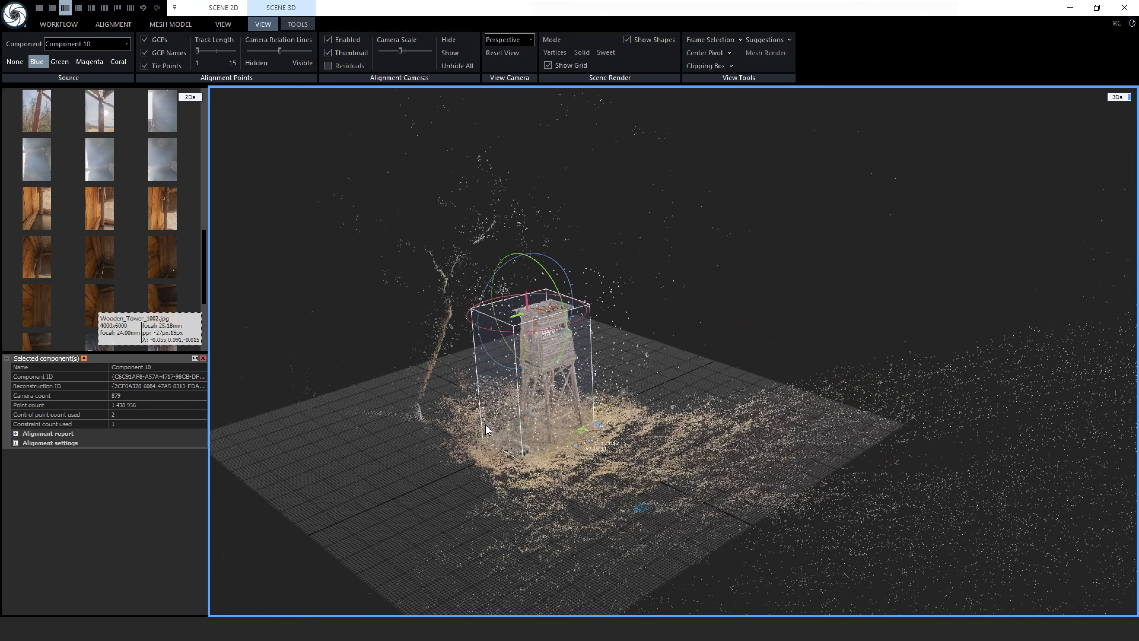
scroll(491, 448, up, 3)
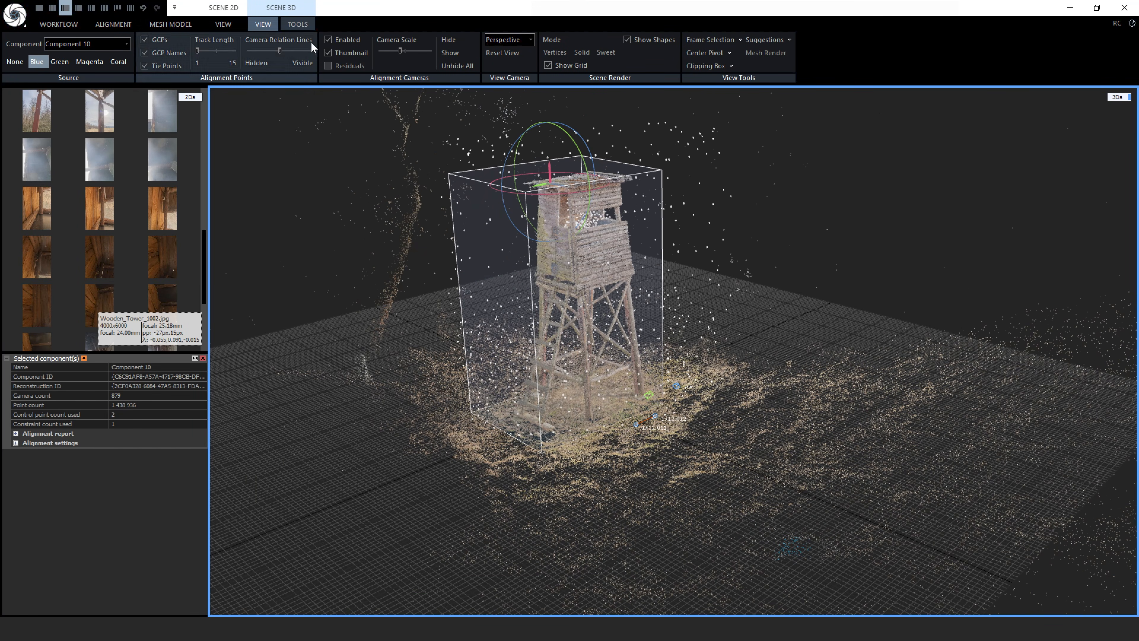
click(306, 24)
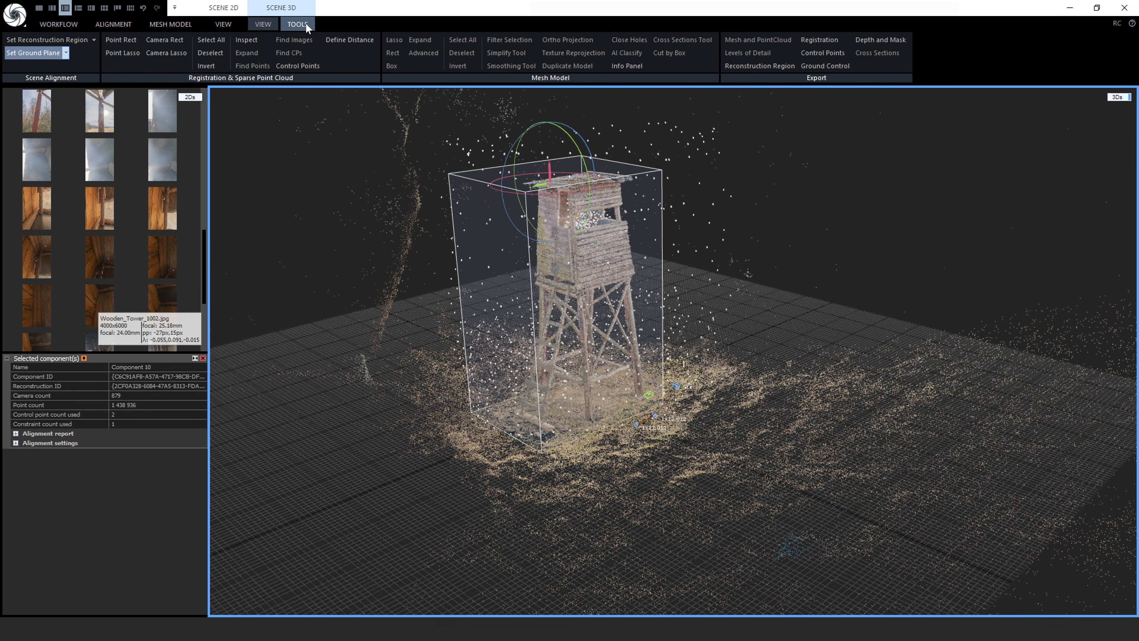
click(30, 53)
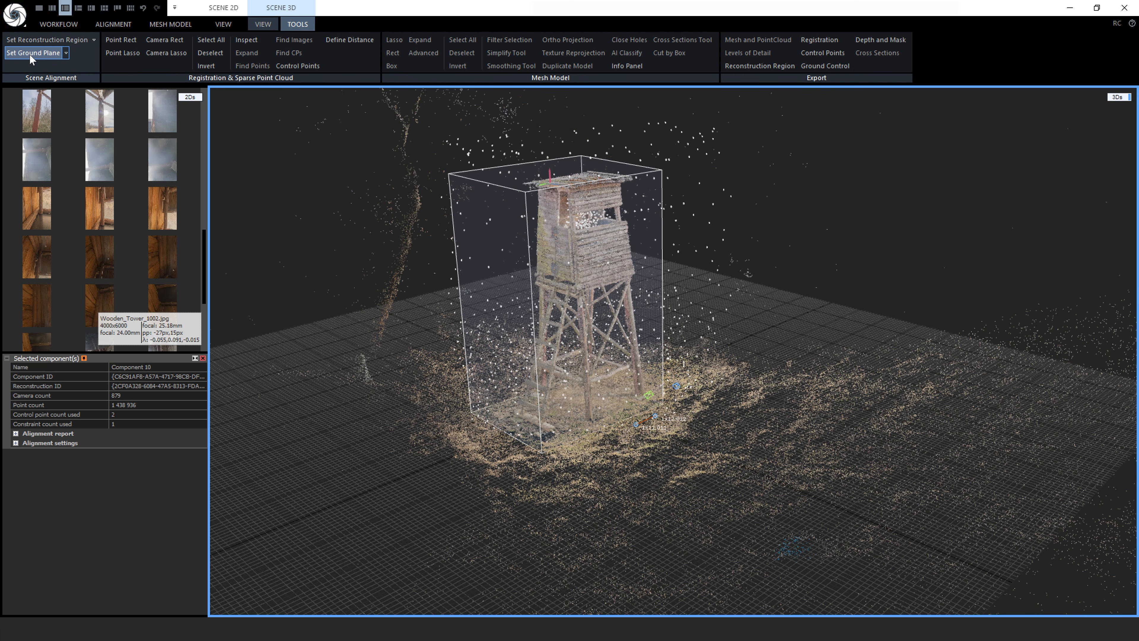
- Set a reconstruction region and adjust its four sides in the Top view to fit around the tower, ladder and distance markers
click(39, 40)
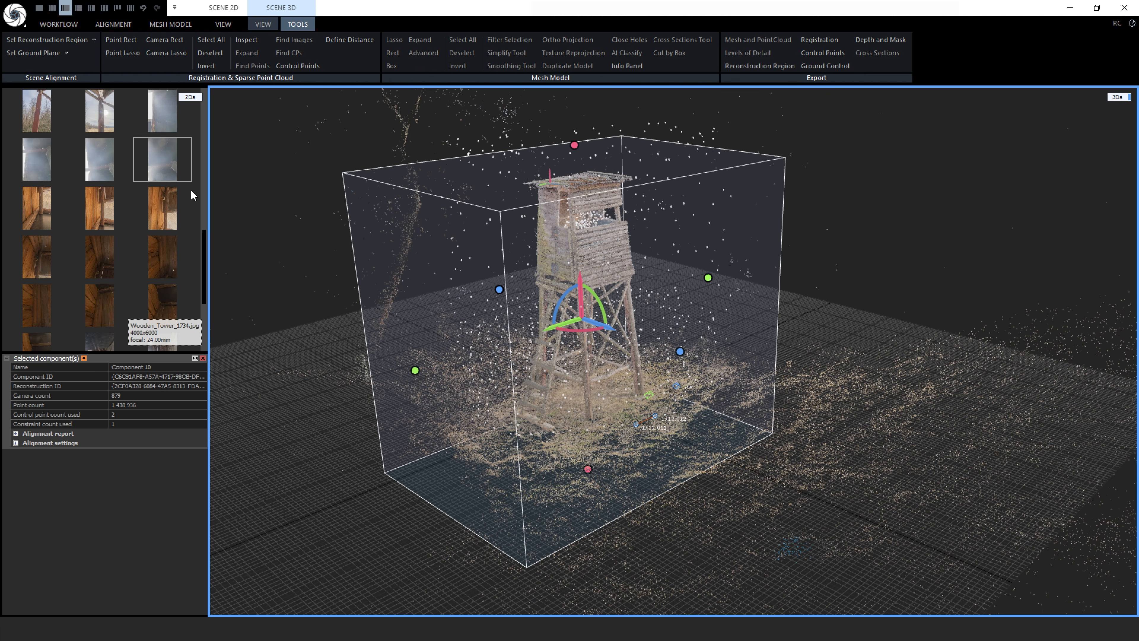
key(2)
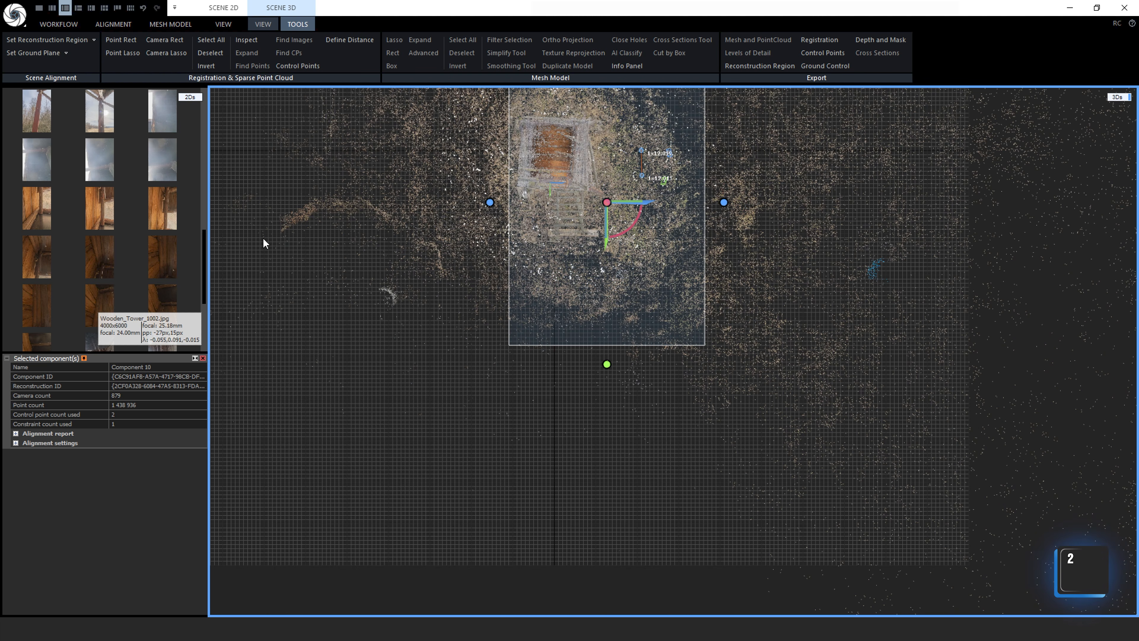
scroll(378, 452, down, 5)
scroll(542, 259, up, 4)
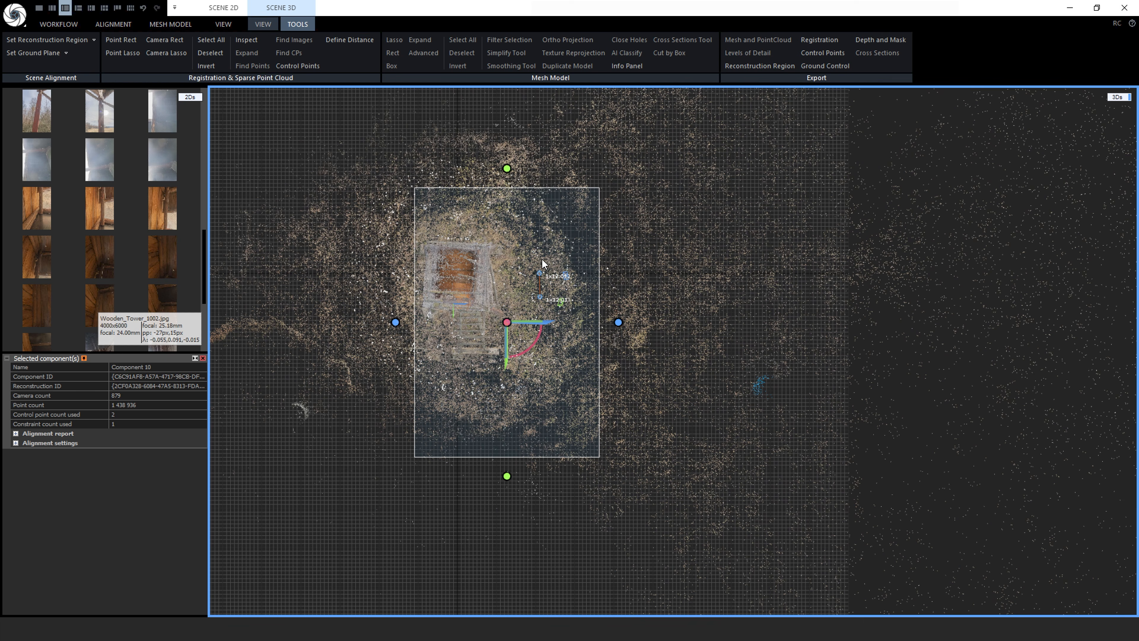
click(562, 240)
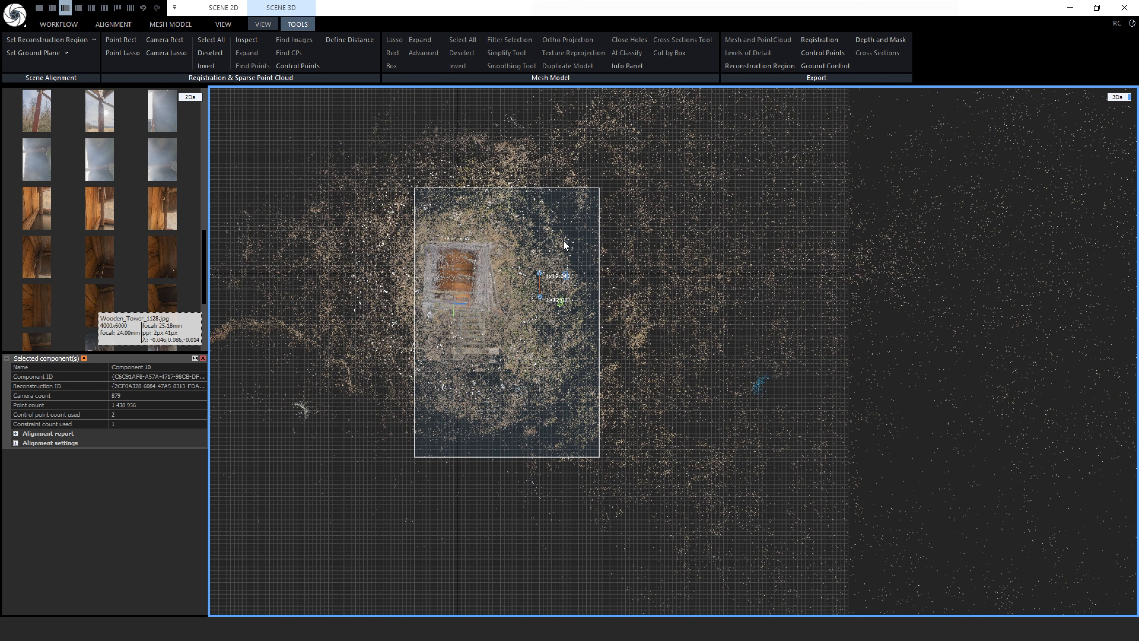
click(540, 190)
drag(506, 168, 506, 211)
drag(506, 474, 506, 392)
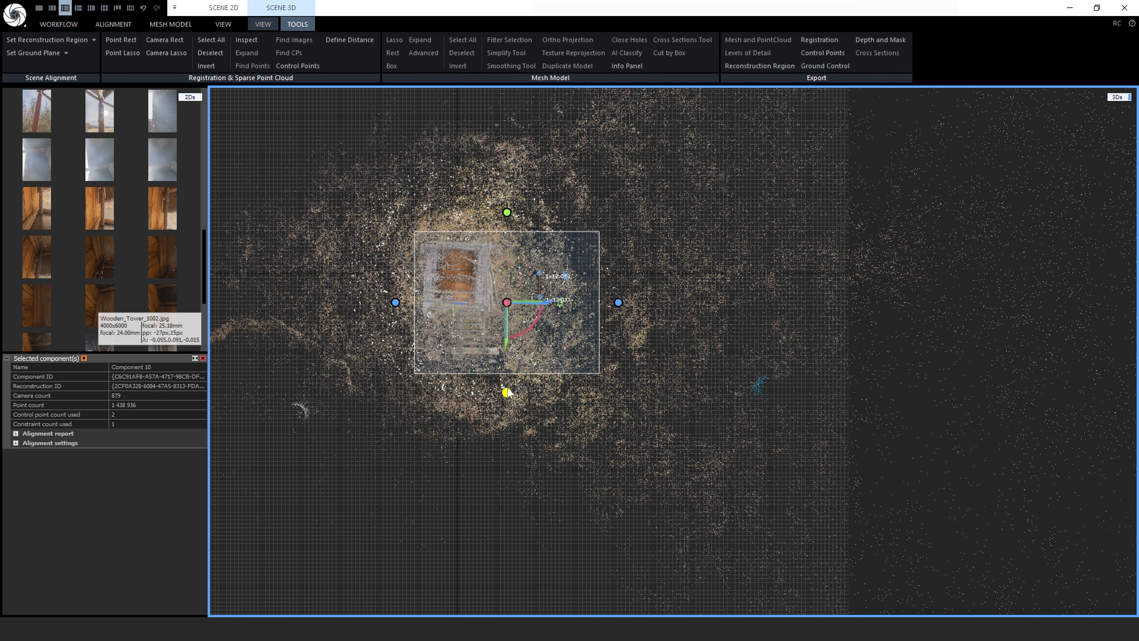
drag(618, 302, 568, 302)
drag(395, 302, 386, 303)
- Trim the reconstruction region's height in the Right view to just above the roof and just below the ground, and return to Perspective
key(5)
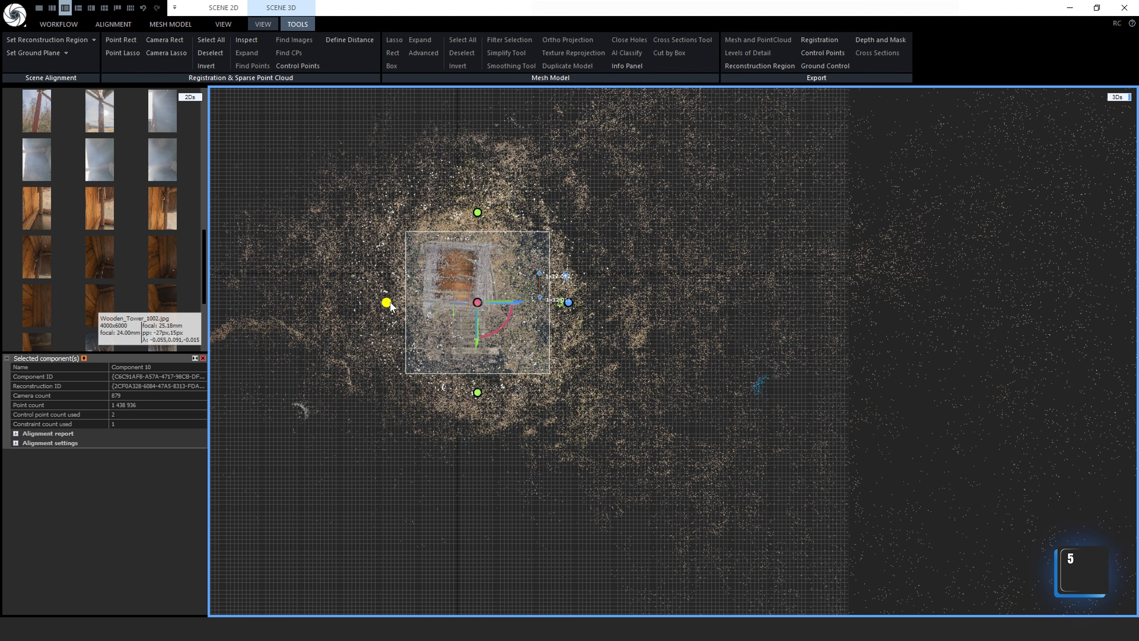
key(1)
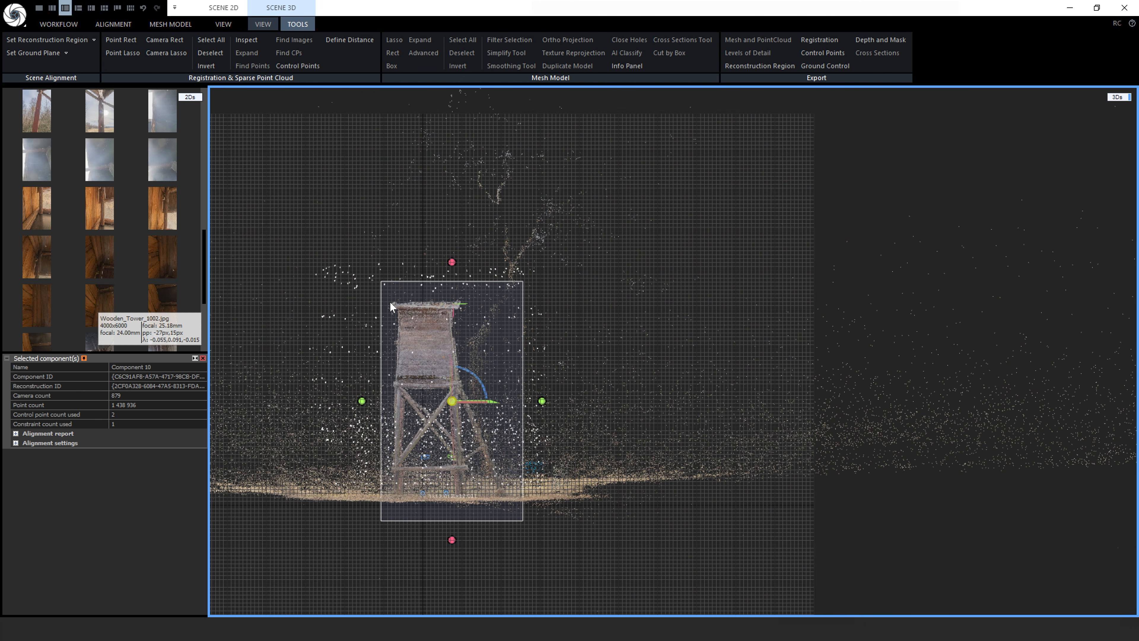
drag(452, 262, 452, 273)
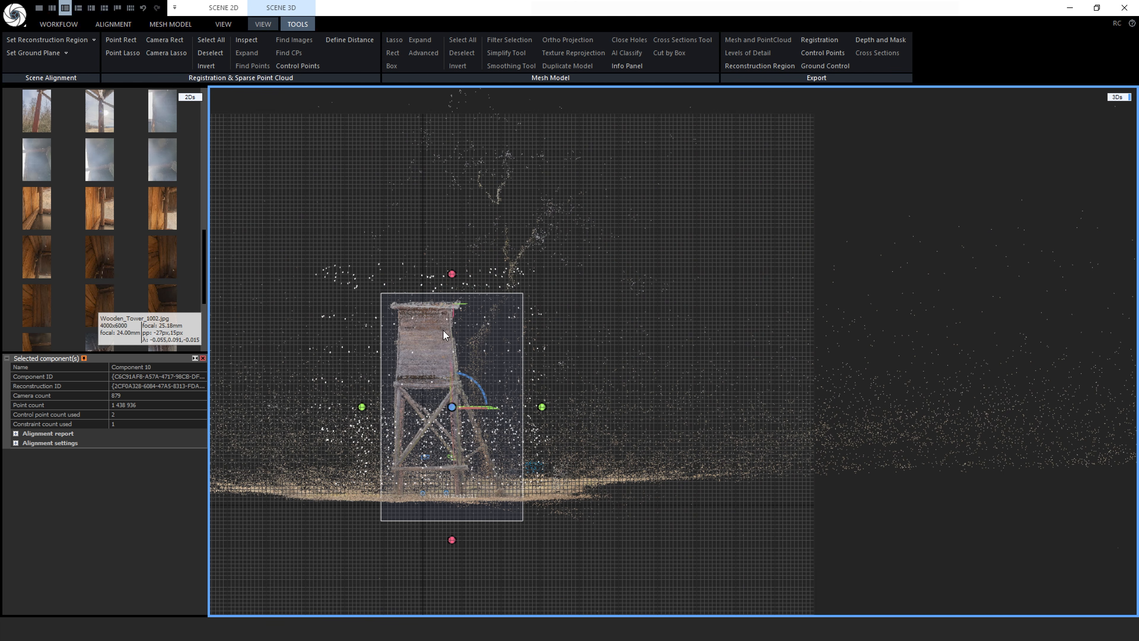
drag(452, 540, 452, 525)
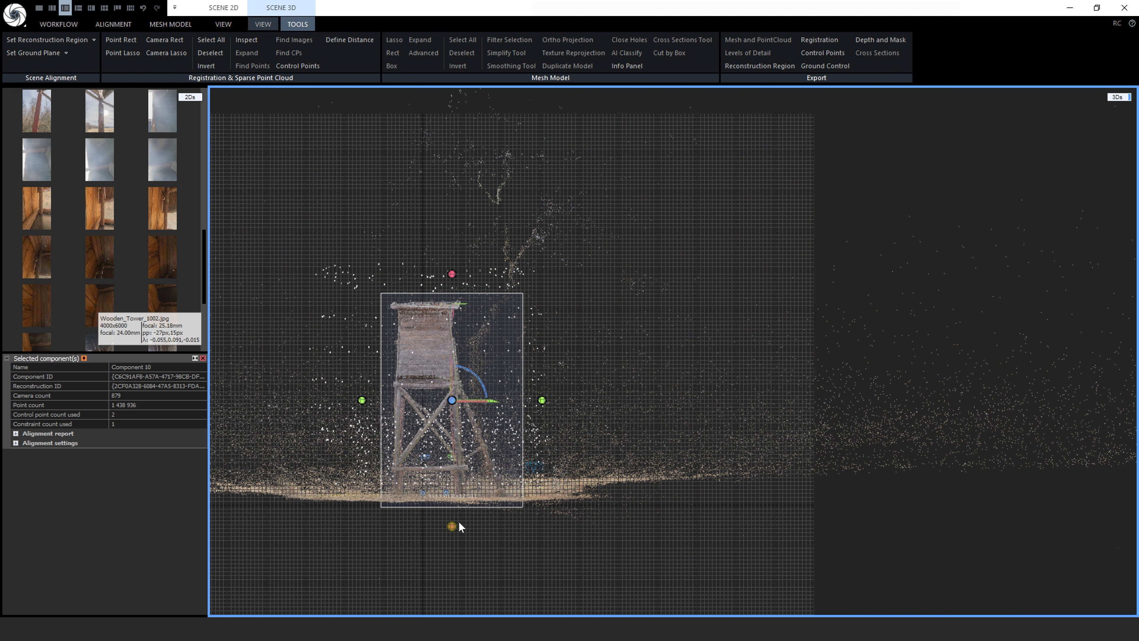
key(0)
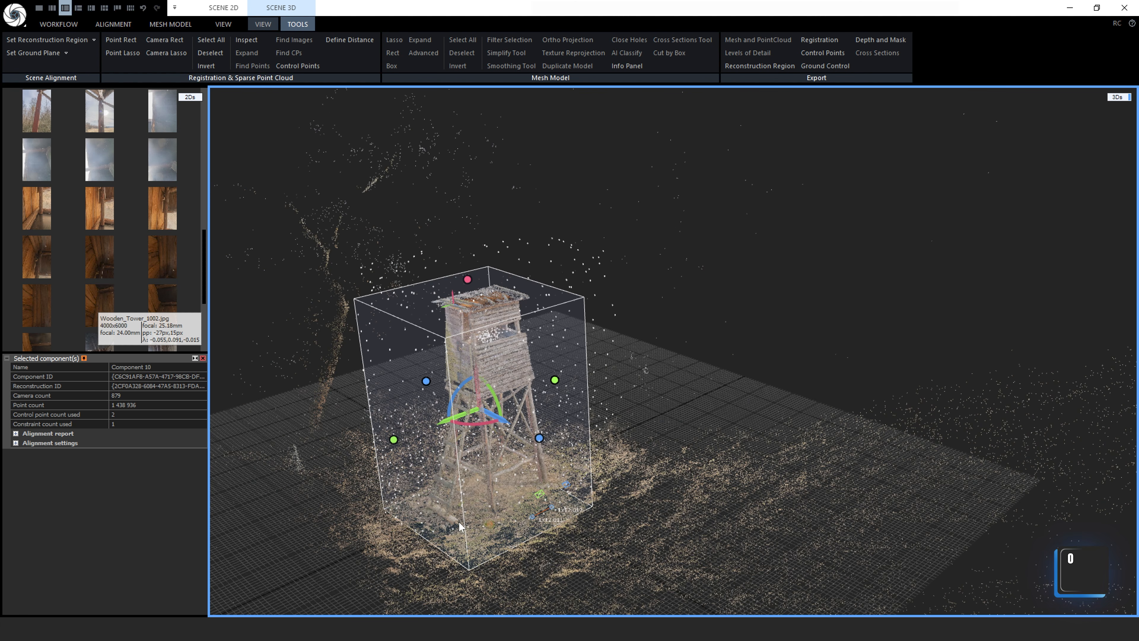
drag(668, 531, 564, 533)
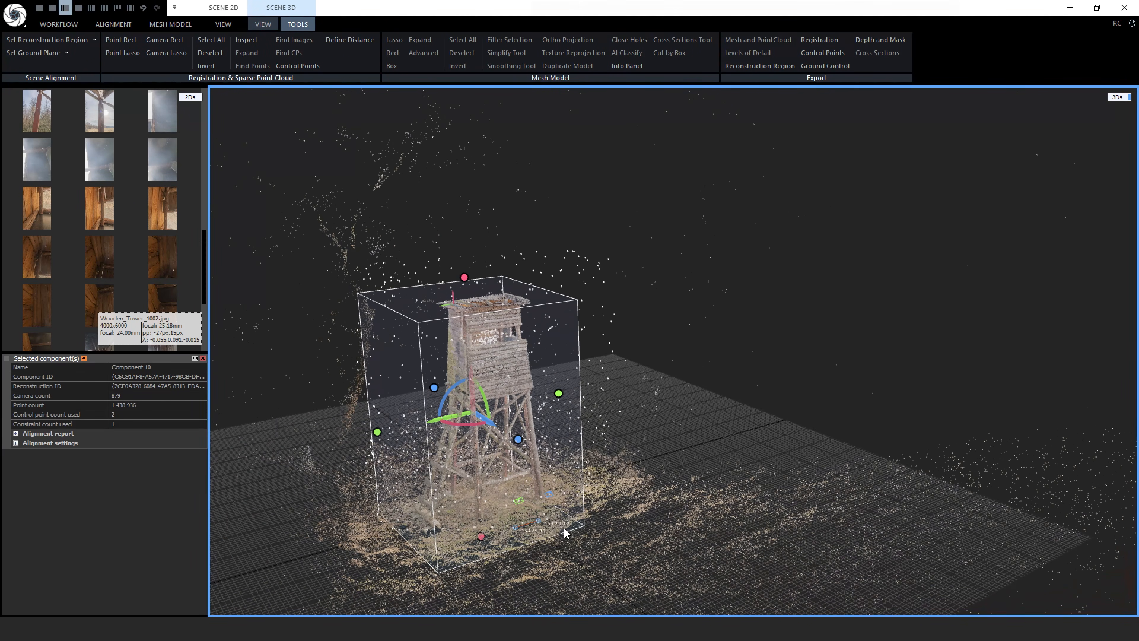
- Calculate the tower mesh in Normal Detail, and show the project tree with Component 10 expanded to list its model
click(179, 24)
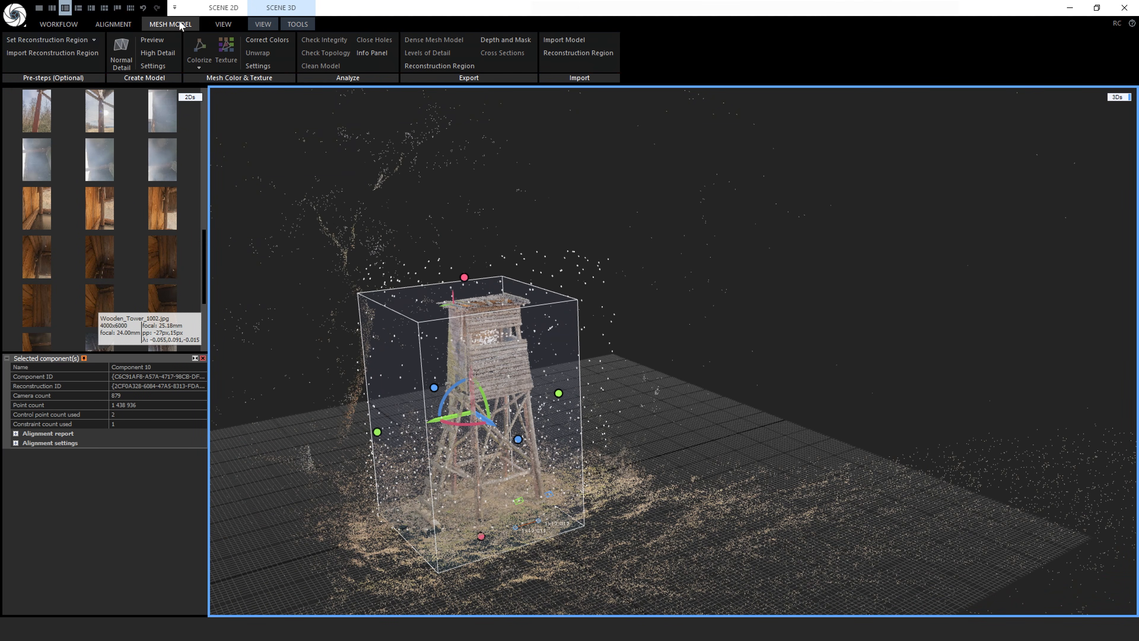
click(128, 67)
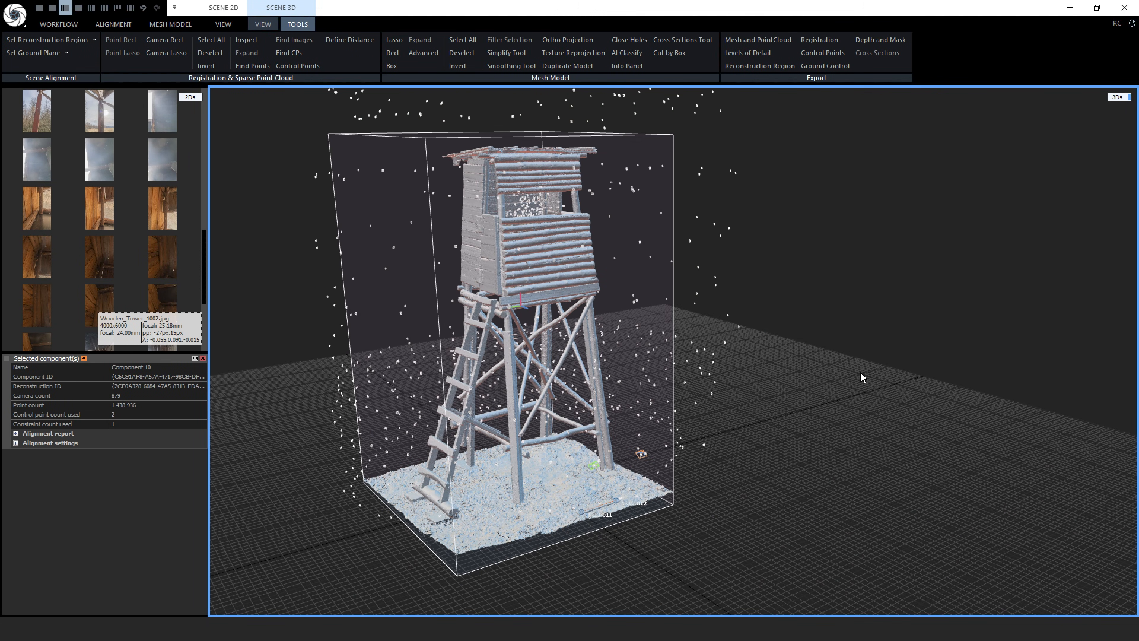
click(190, 97)
click(190, 106)
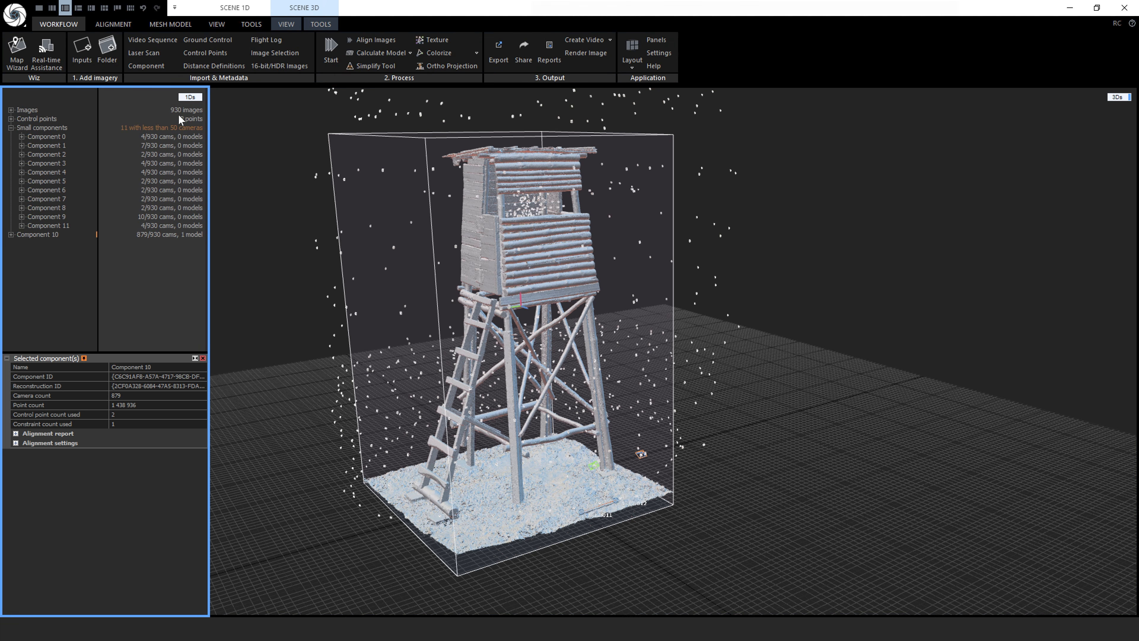
click(10, 235)
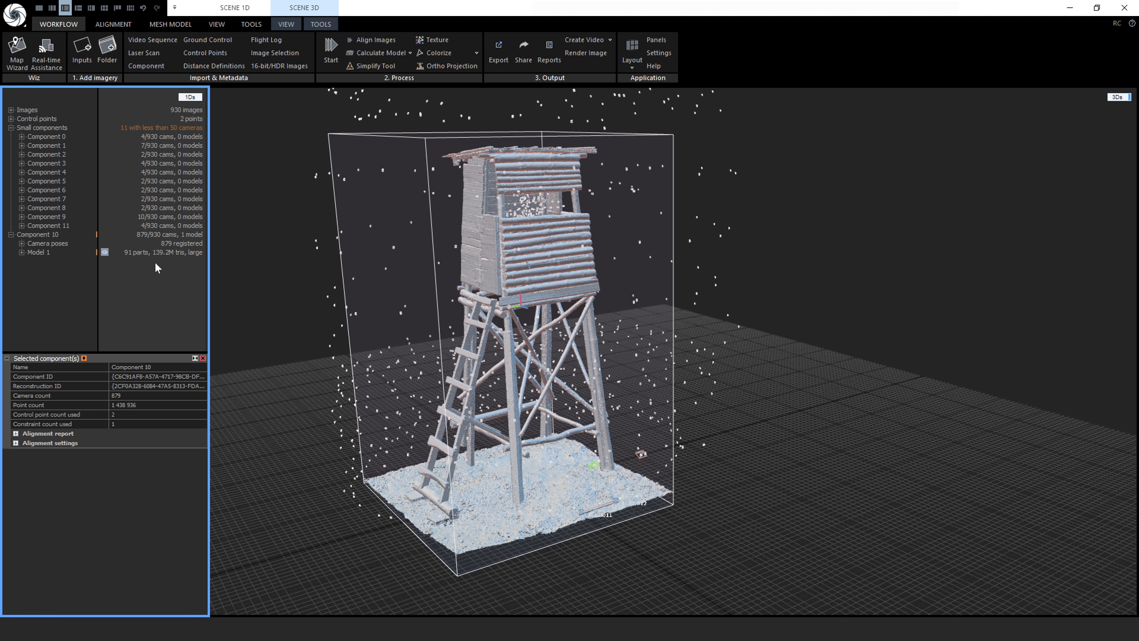
- Inspect the tower mesh up close and create a clipping box from the reconstruction region
scroll(570, 232, up, 10)
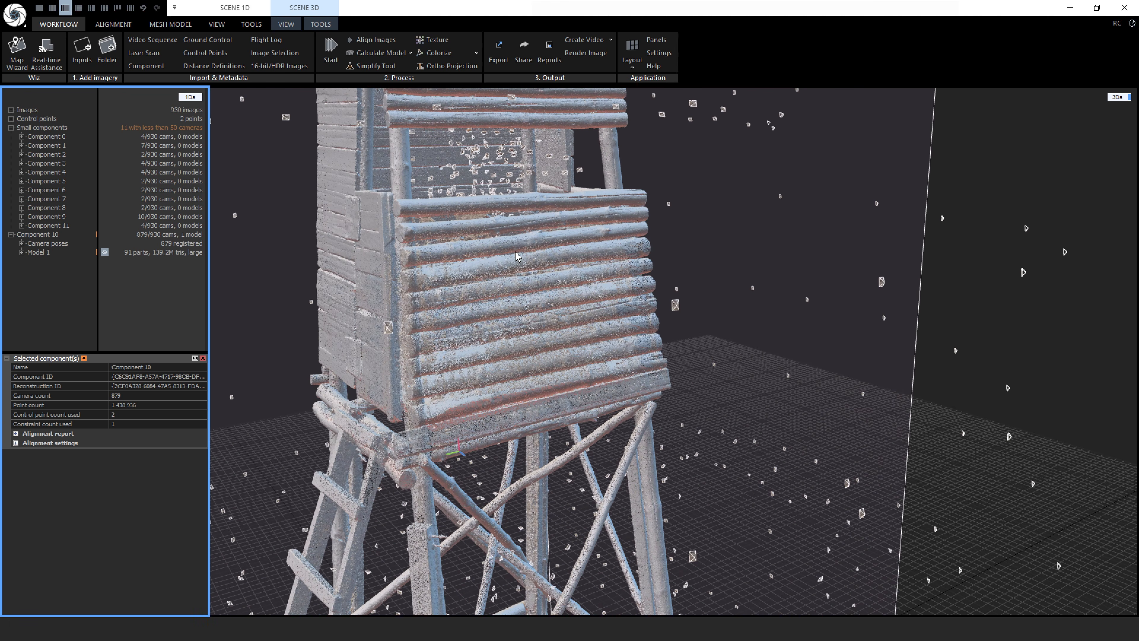
scroll(509, 309, up, 2)
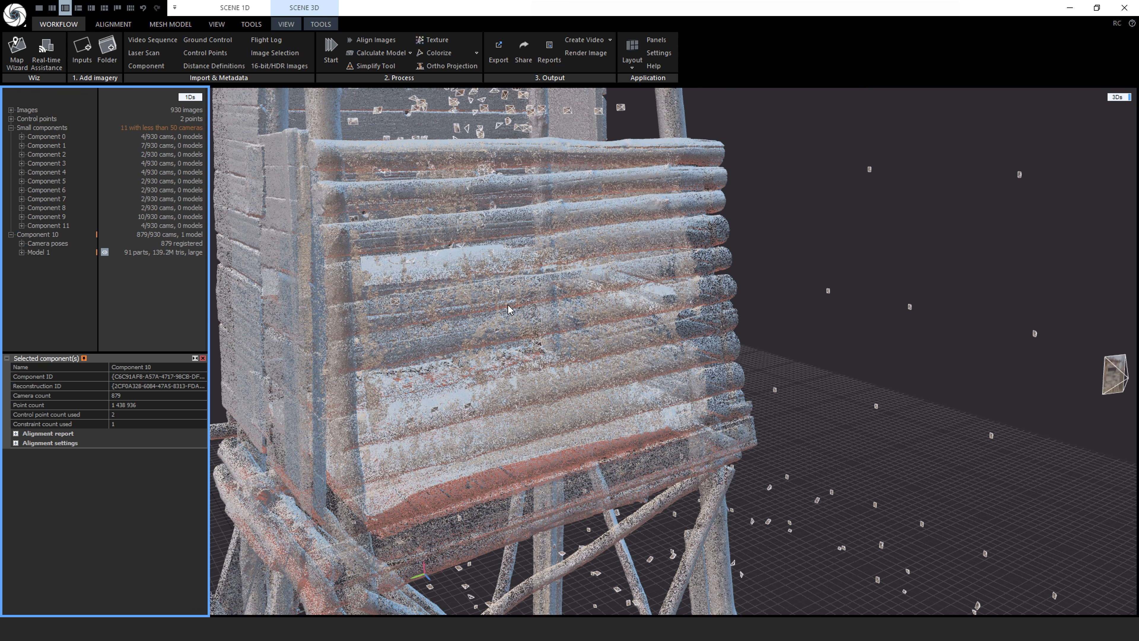
scroll(464, 263, down, 10)
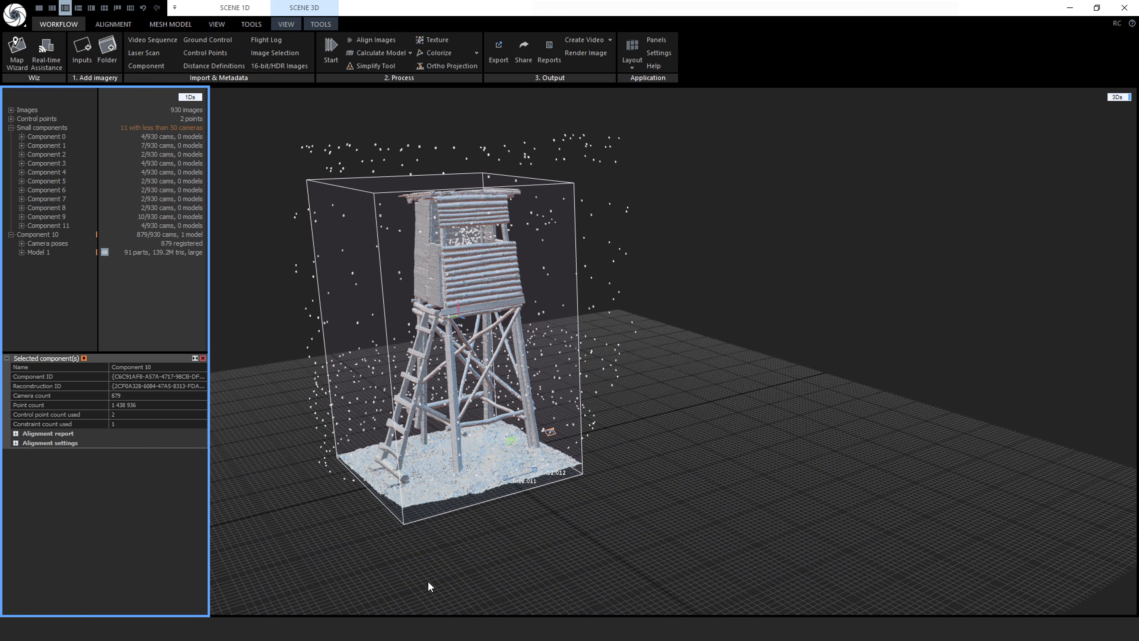
scroll(424, 531, up, 10)
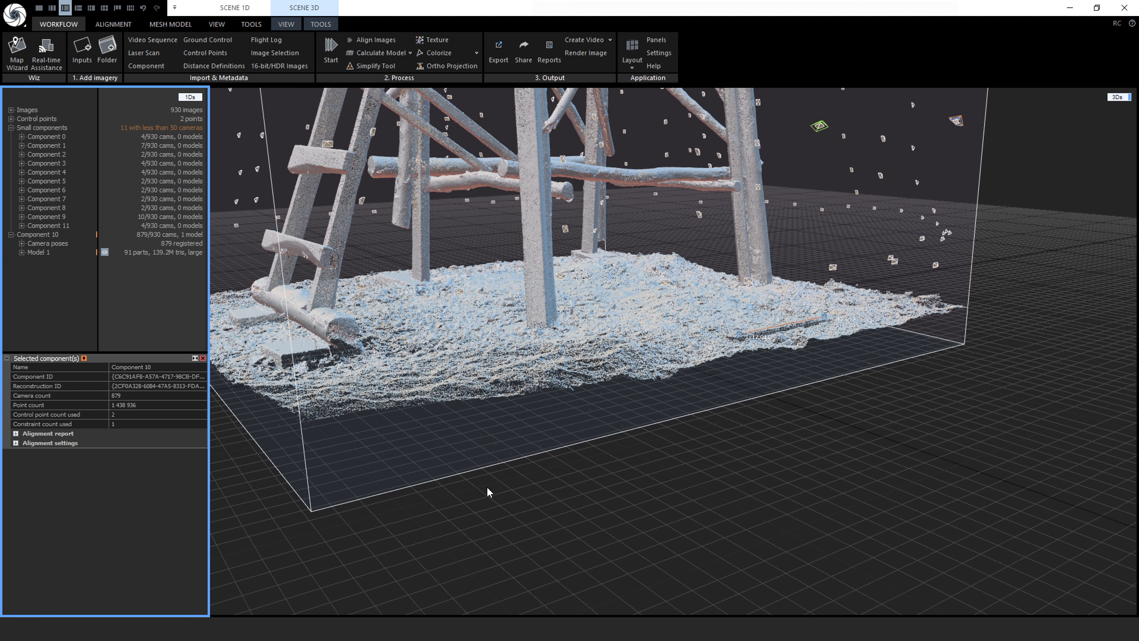
click(286, 25)
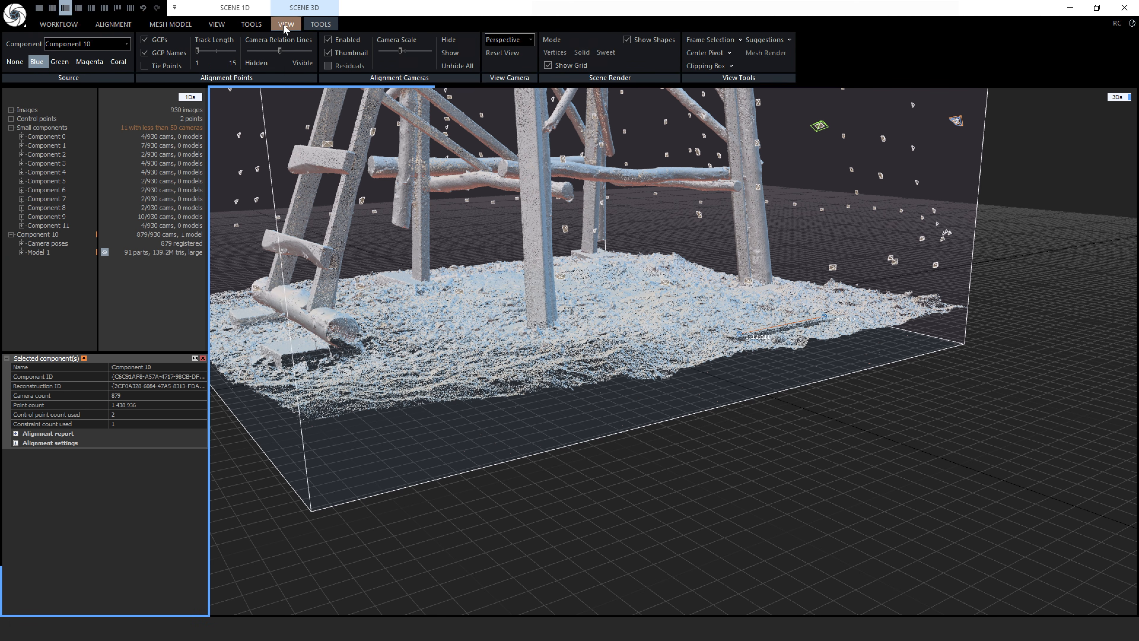
click(731, 66)
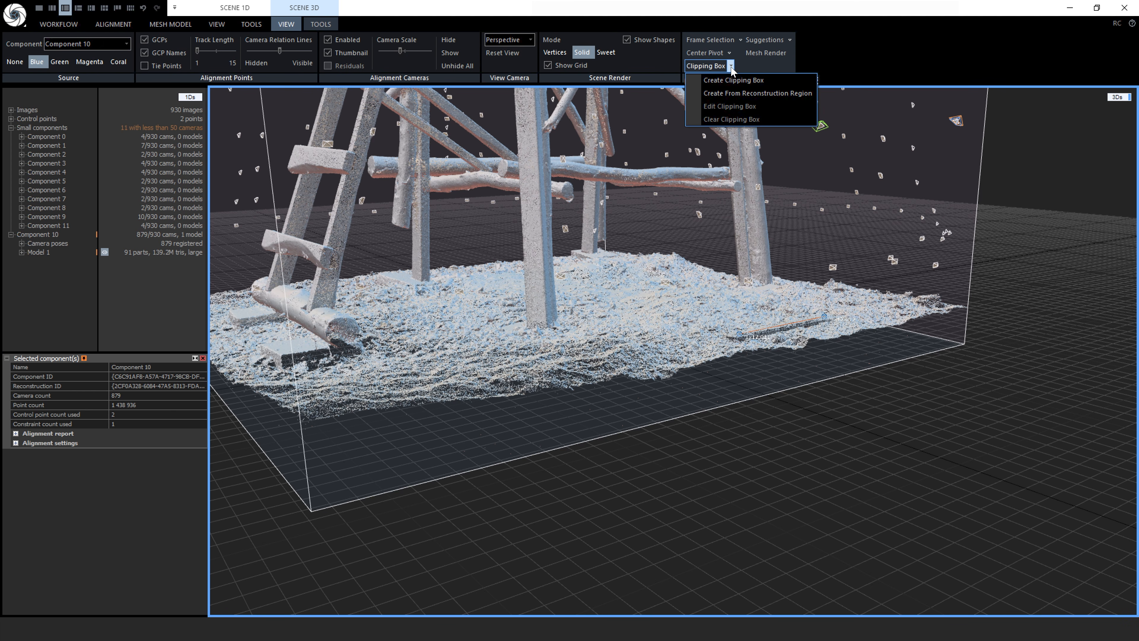
click(799, 95)
- Edit the clipping box and lower its top so that only the ground and the bases of the tower legs remain
scroll(714, 379, down, 6)
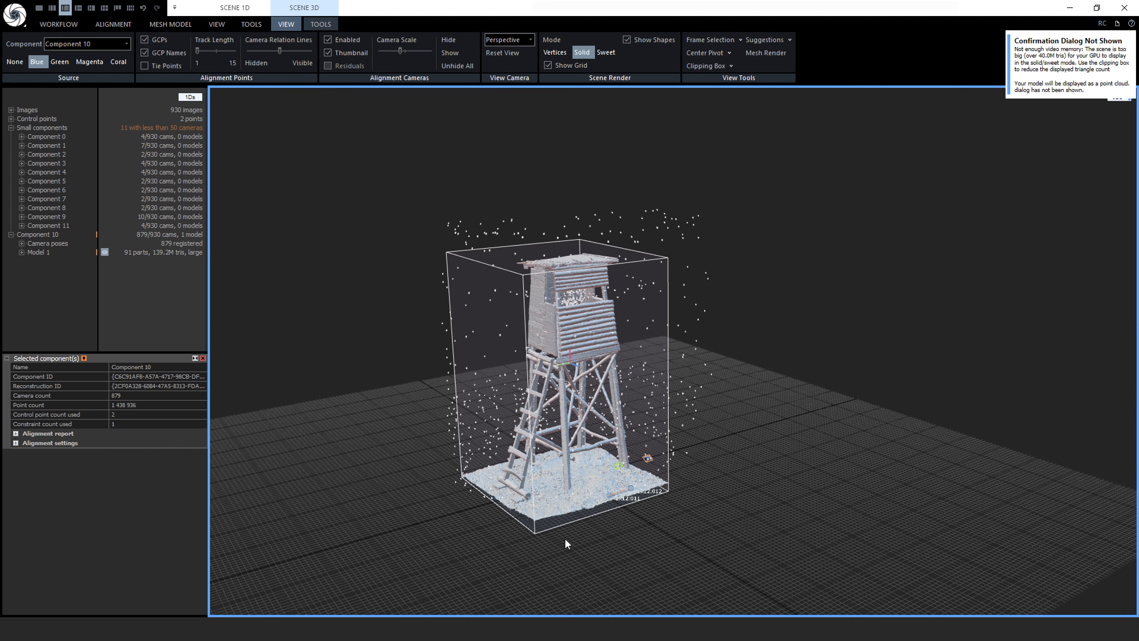
scroll(630, 458, up, 2)
click(731, 66)
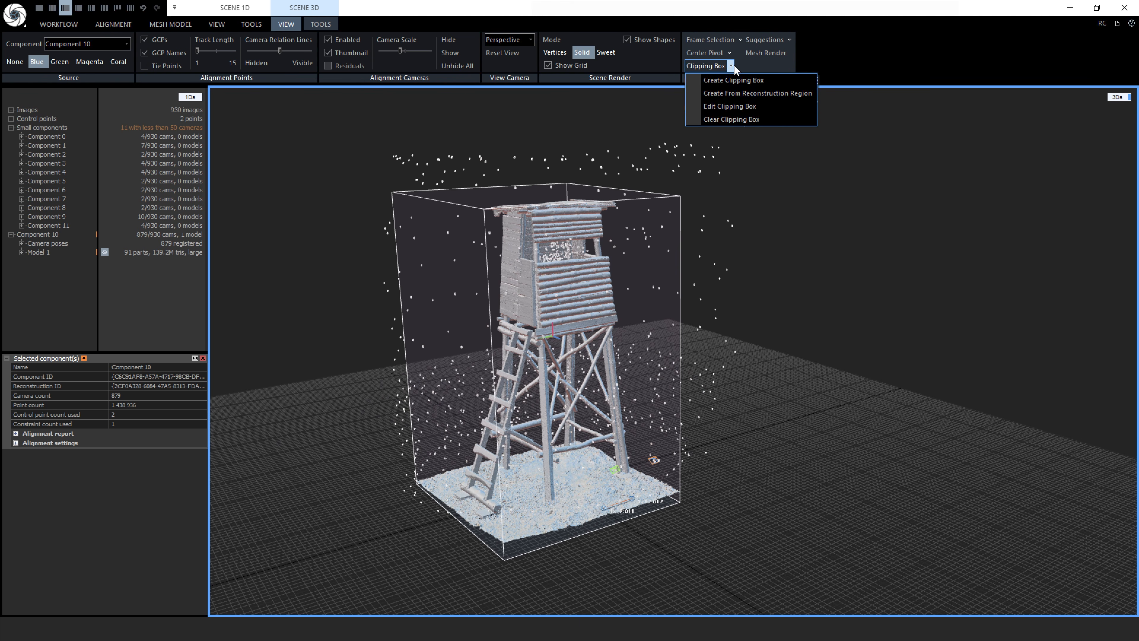
click(730, 106)
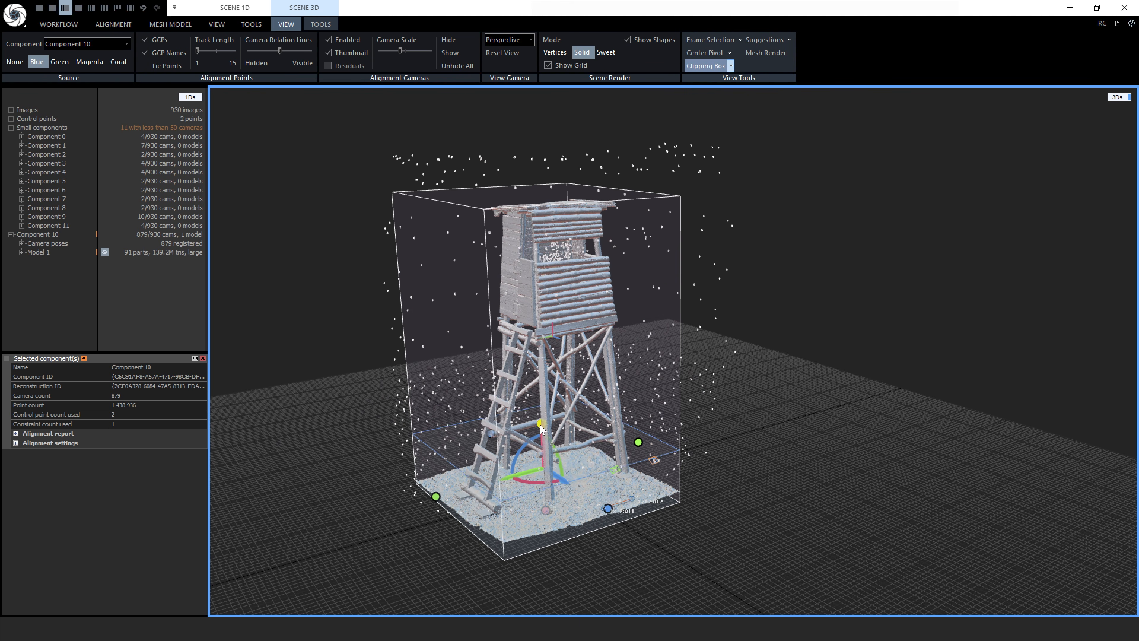
drag(541, 442, 542, 443)
- Extend the clipping box's four sides and its bottom slightly beyond the reconstruction region around the ground mesh
scroll(594, 570, up, 3)
drag(608, 466, 612, 471)
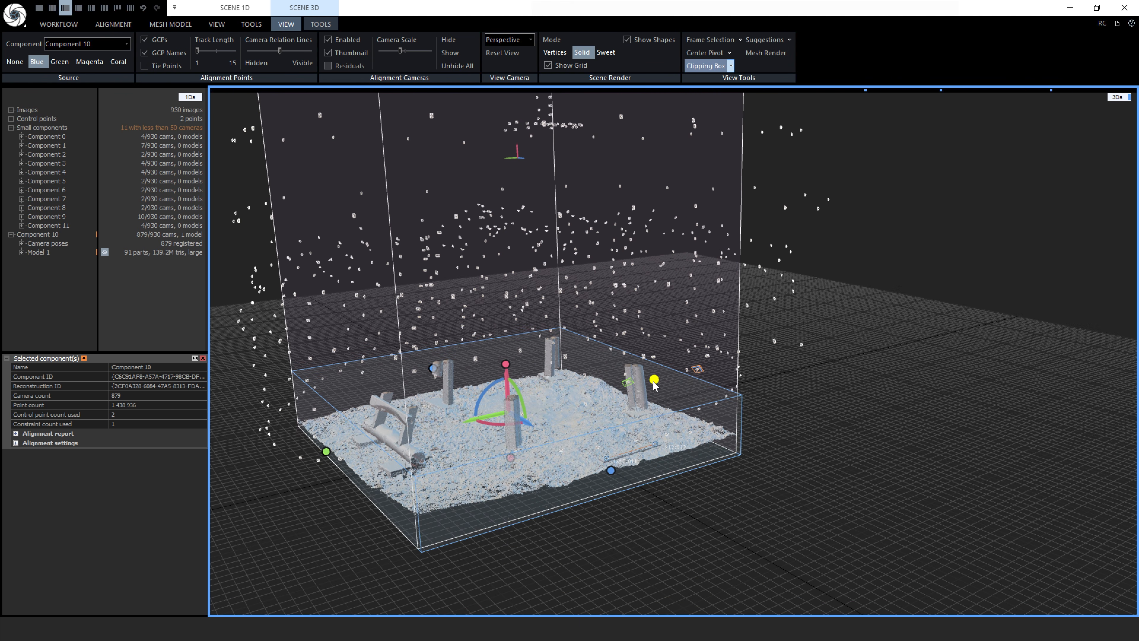
drag(652, 380, 658, 379)
drag(326, 451, 317, 453)
drag(434, 368, 430, 368)
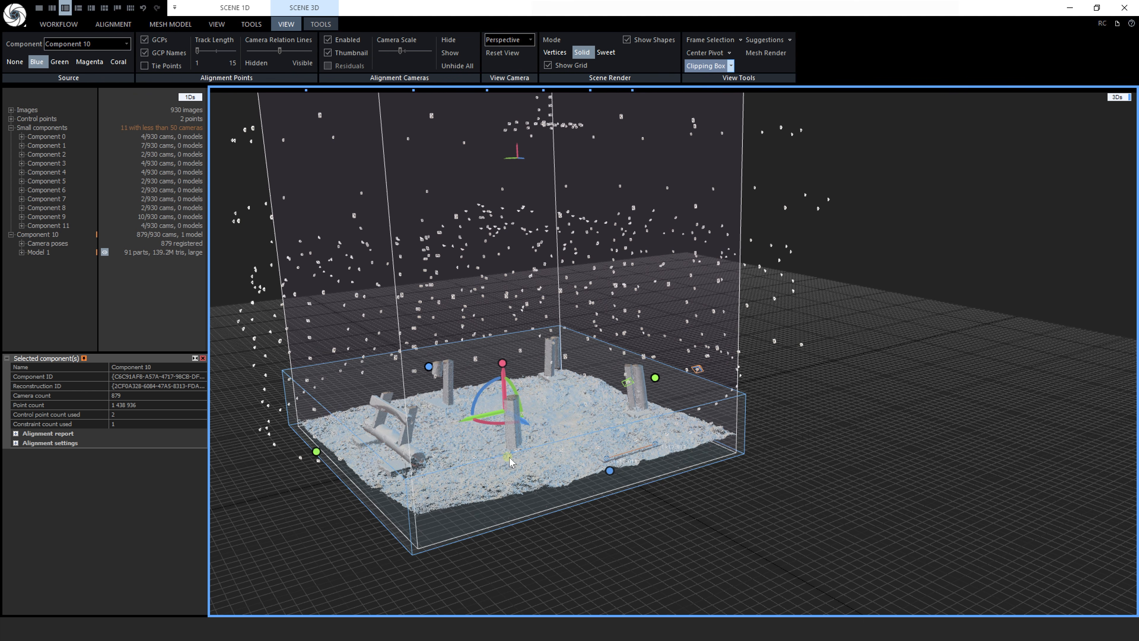
drag(509, 456, 509, 461)
scroll(417, 568, up, 4)
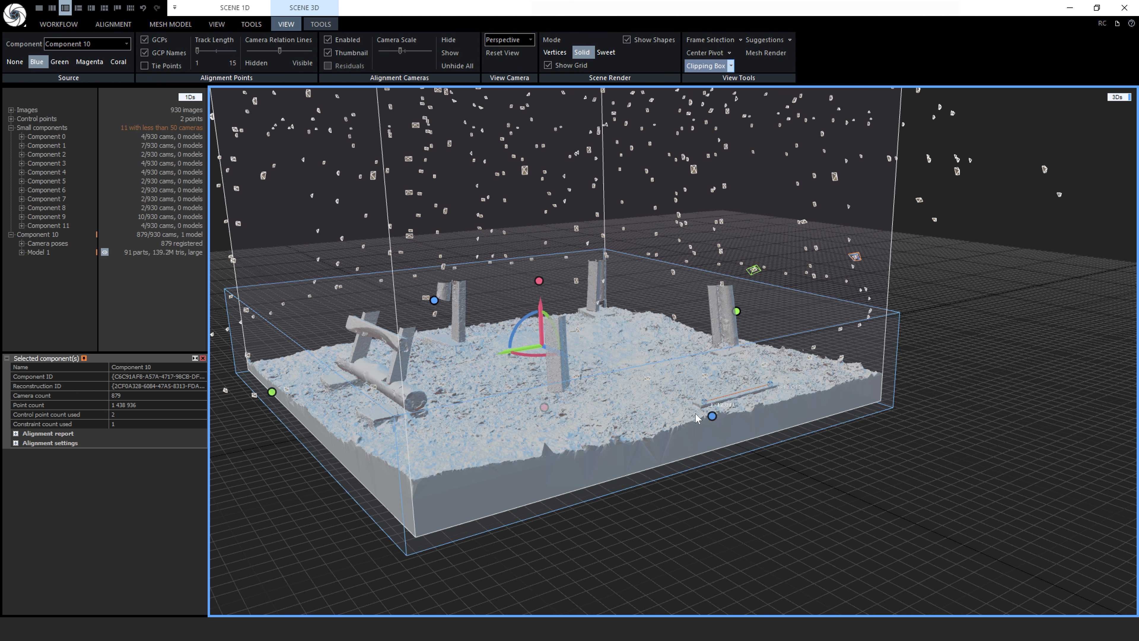
- Select the mesh's marginal triangles with the Advanced Selection tool and clear that selection
click(326, 26)
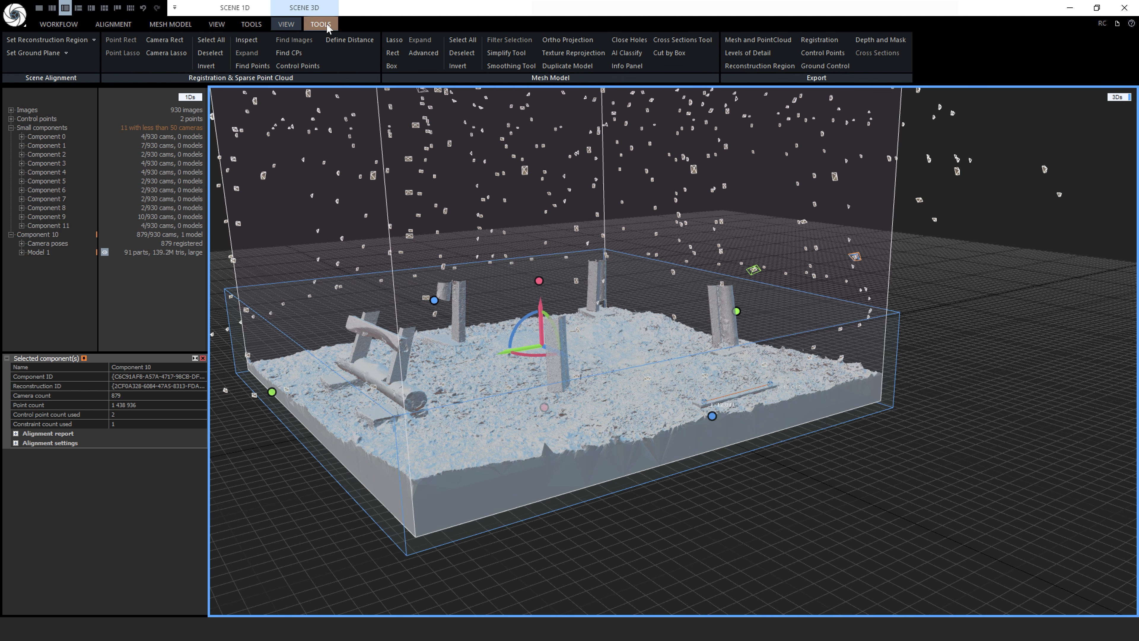
click(423, 54)
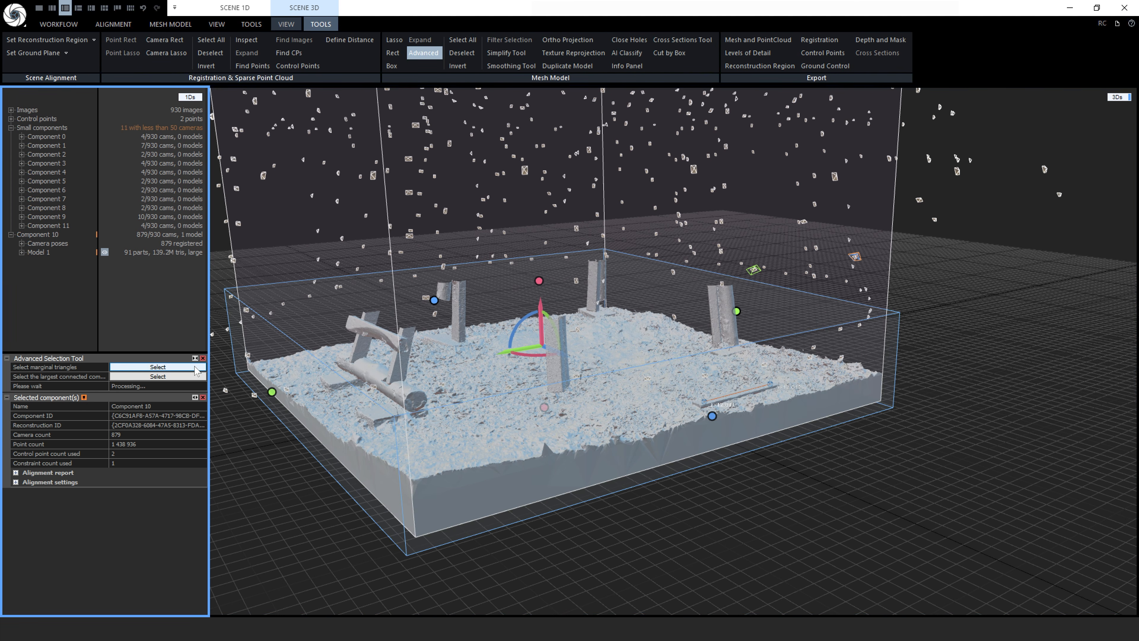
click(157, 367)
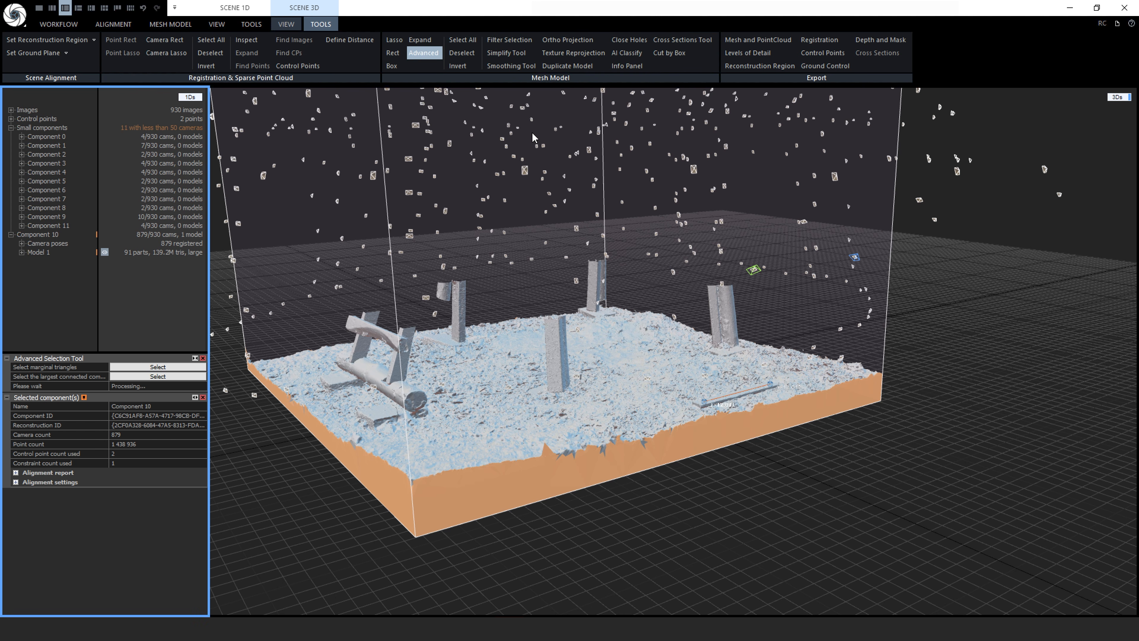
click(426, 53)
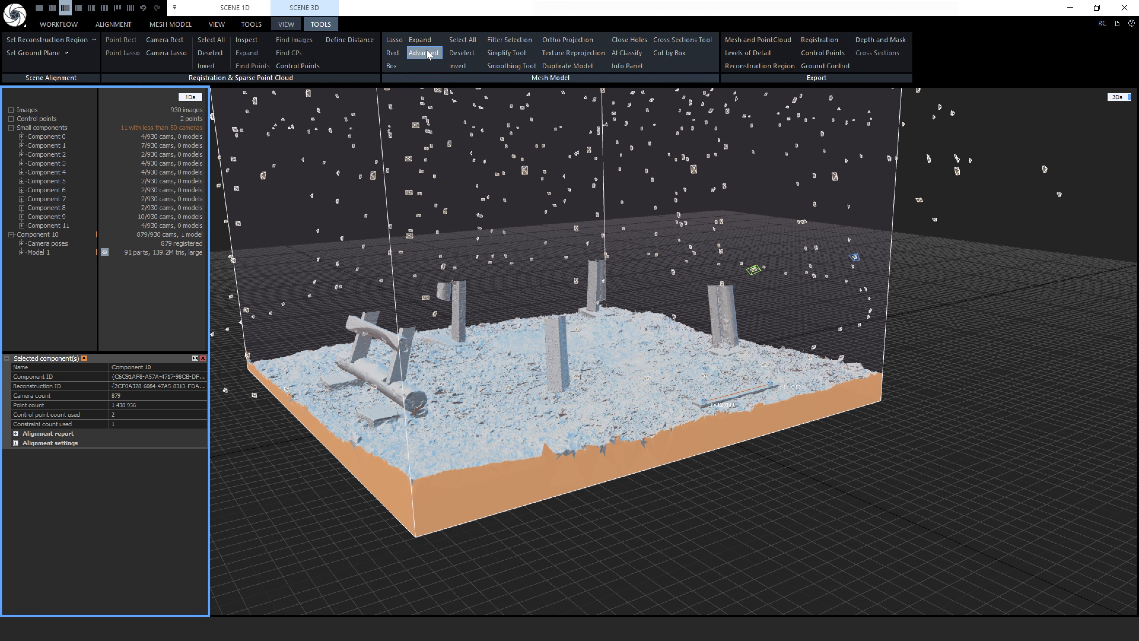
click(461, 53)
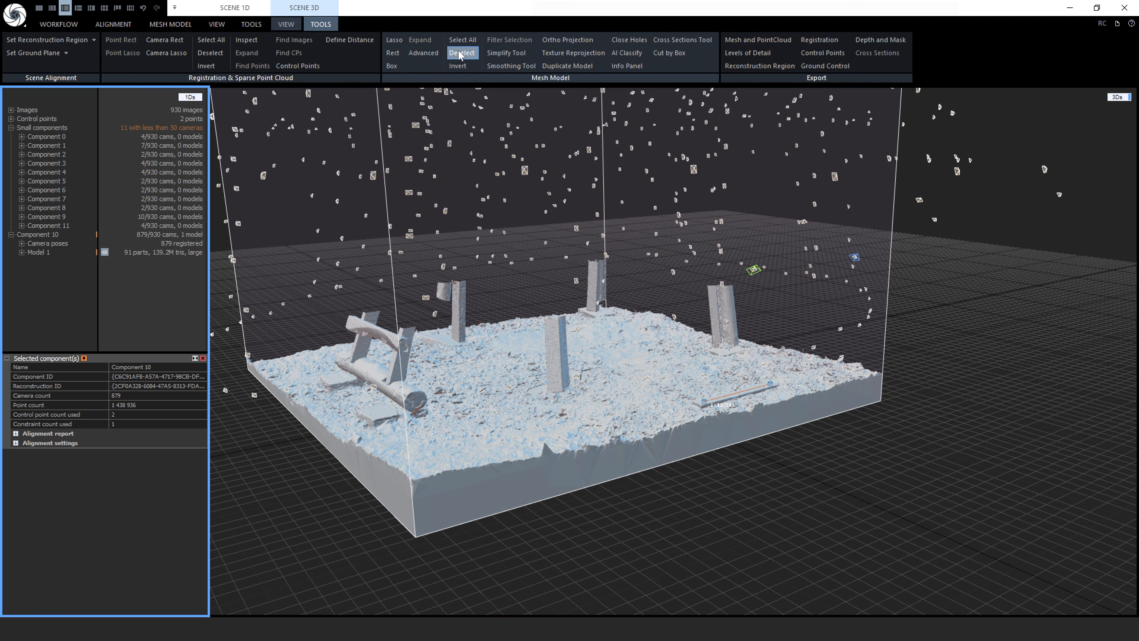
- Start Cut by Box and, in the Top view, fit the box's sides slightly inside the edges of the ground mesh
click(682, 56)
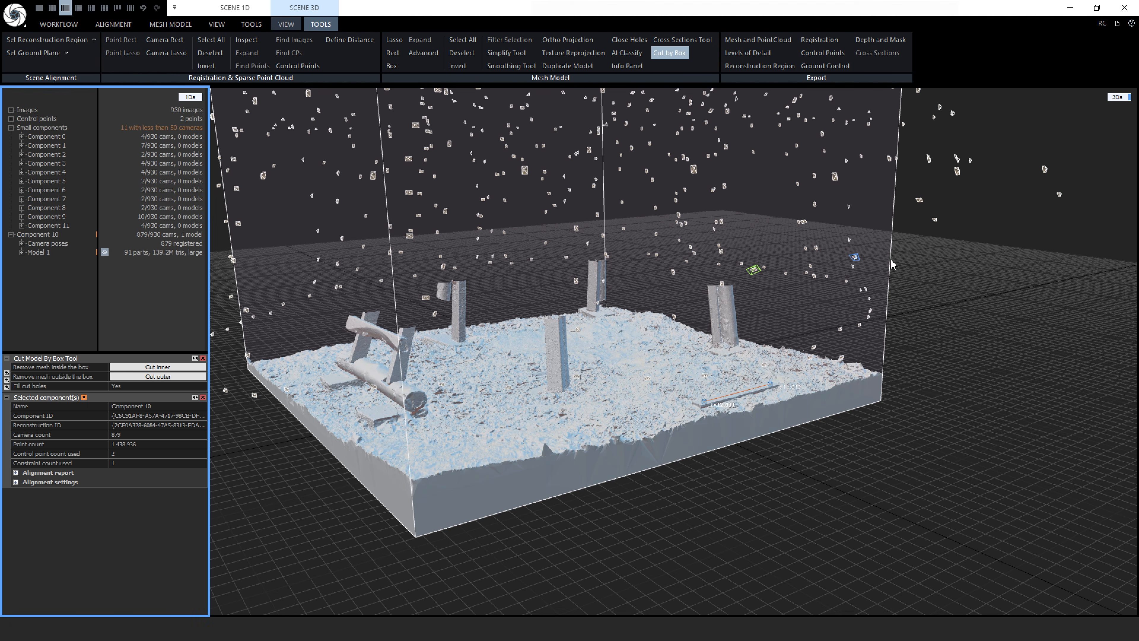
key(2)
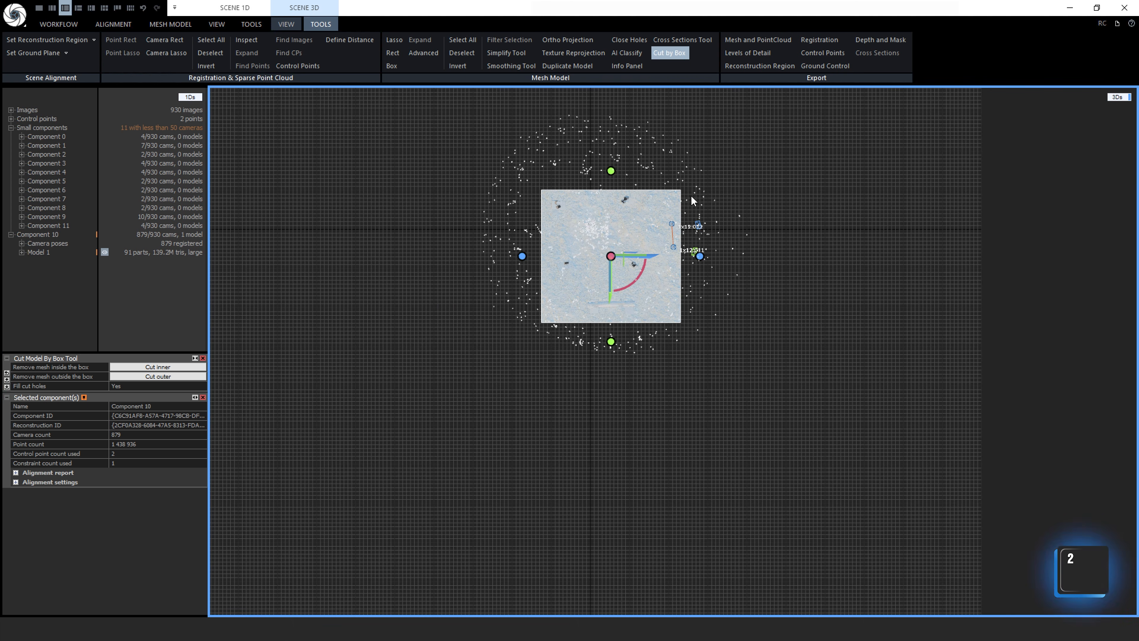
scroll(692, 200, up, 3)
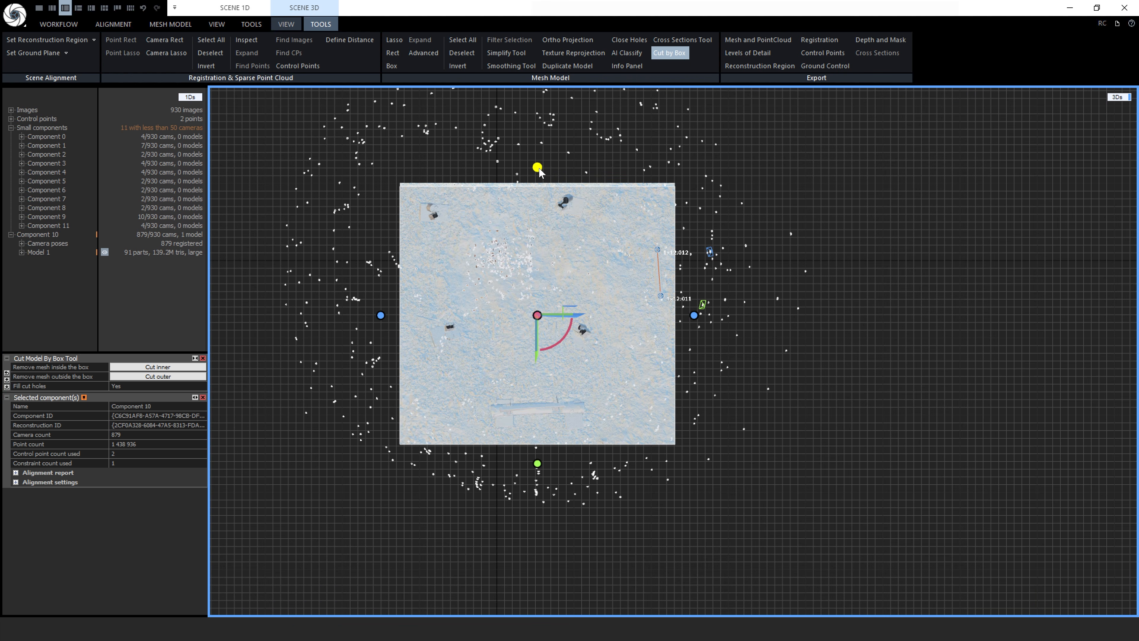
drag(381, 315, 385, 315)
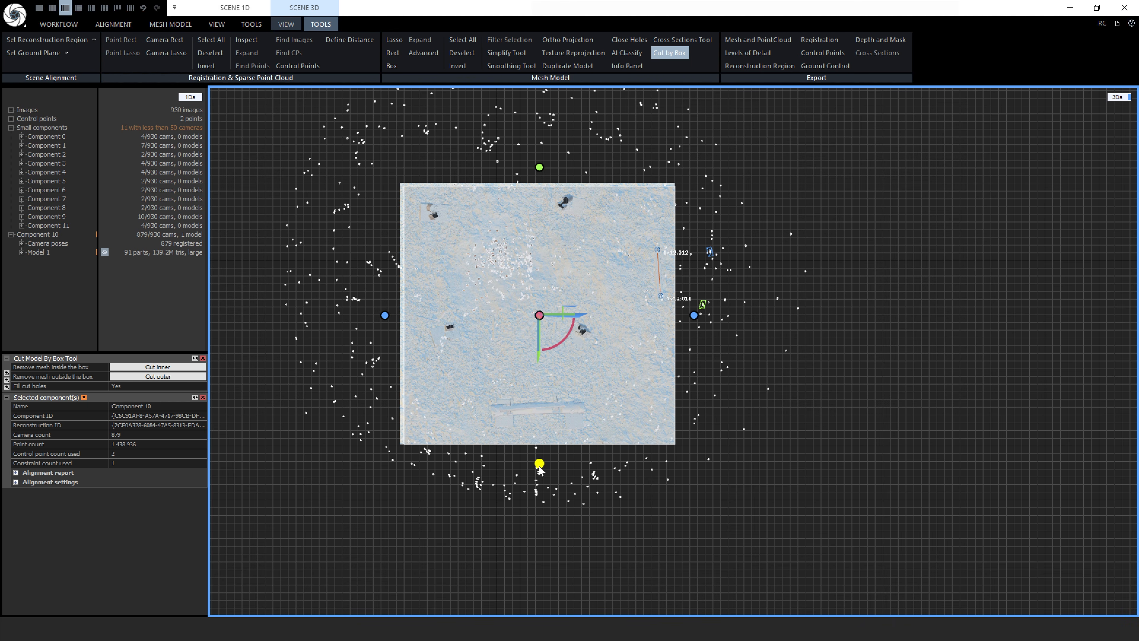
drag(539, 467, 540, 463)
drag(694, 318, 690, 318)
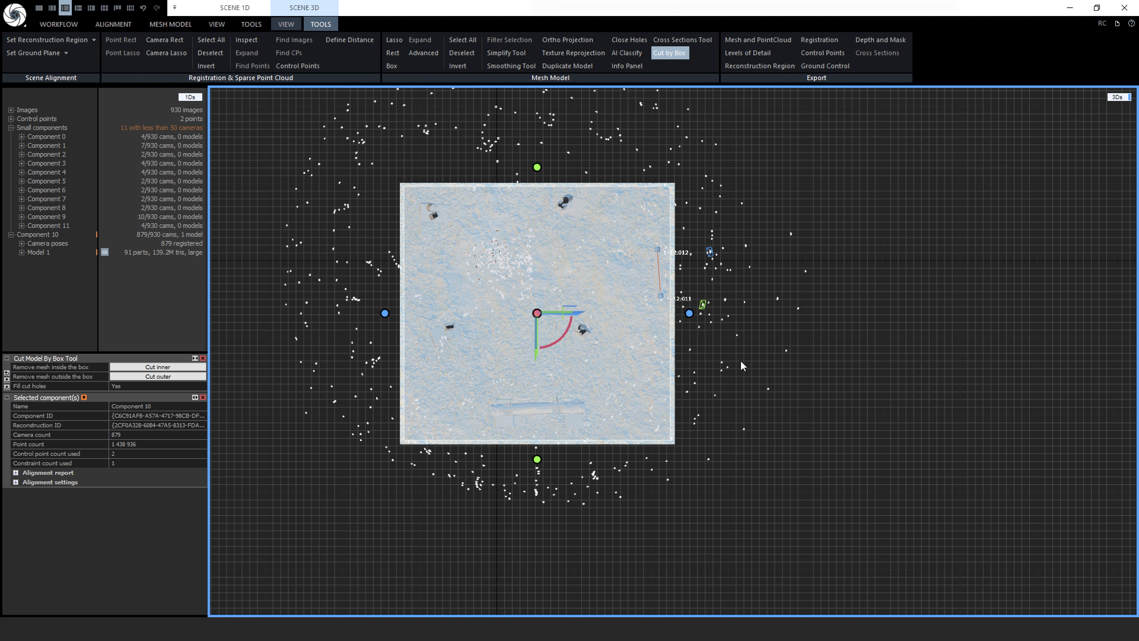
- Raise the cutting box's bottom in a side view to just below the ground surface, and return to Perspective
key(5)
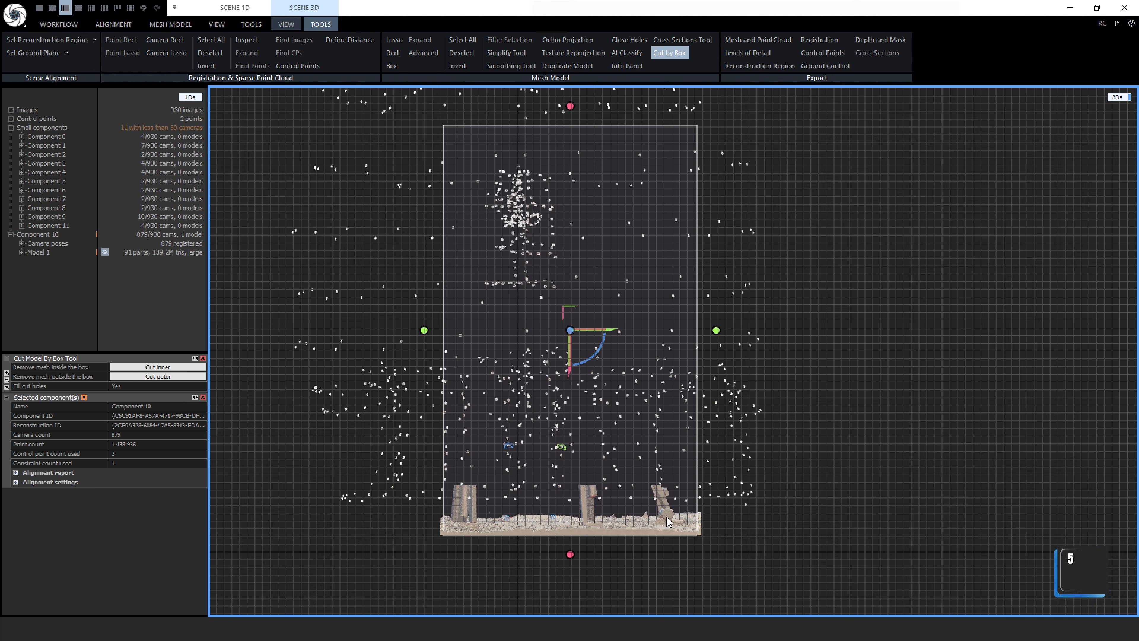
scroll(668, 520, up, 5)
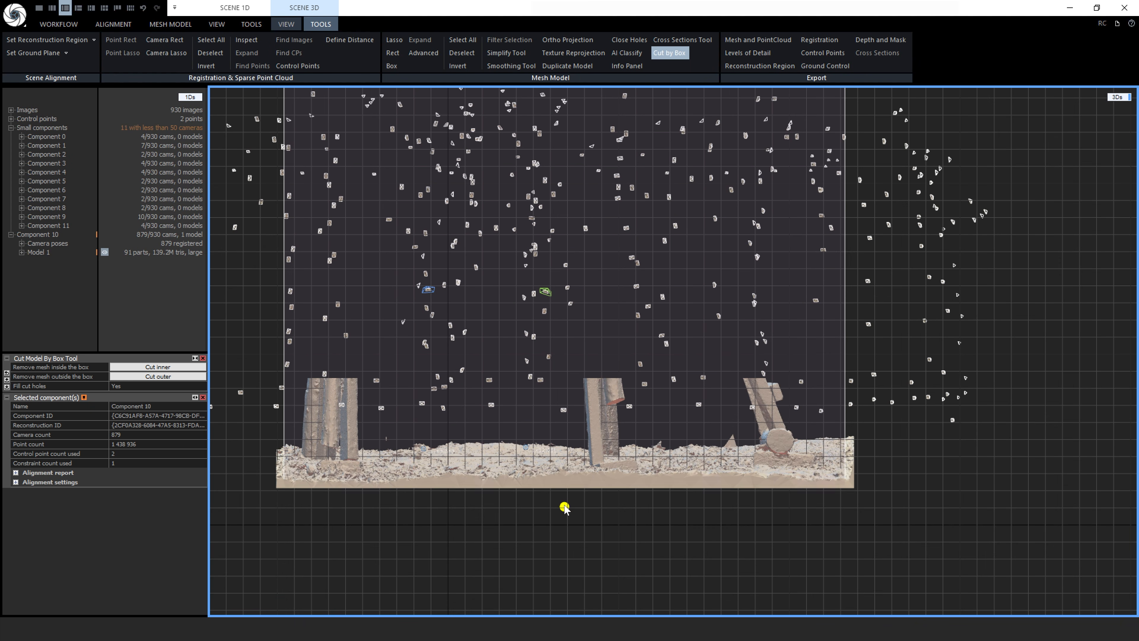
key(0)
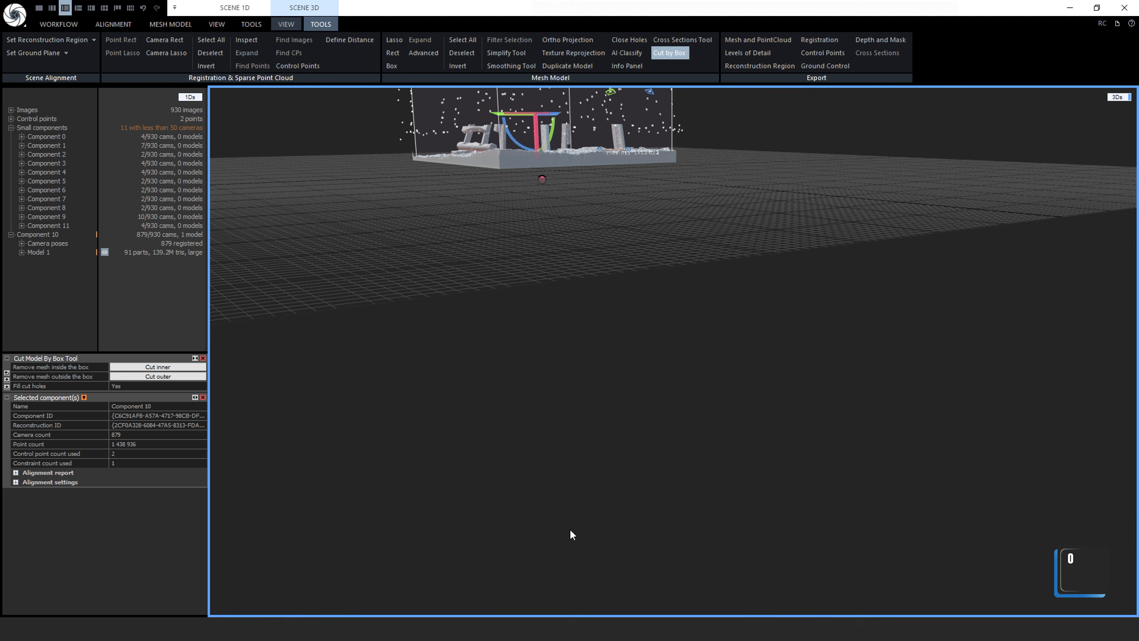
right_drag(570, 530, 544, 532)
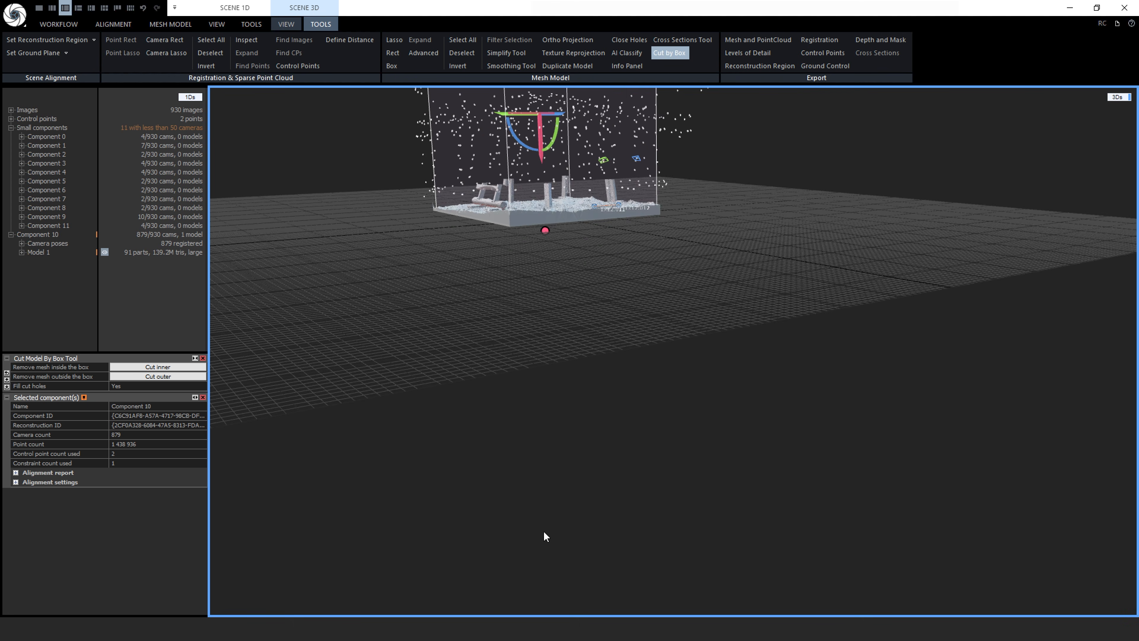
scroll(542, 531, down, 4)
scroll(541, 324, up, 6)
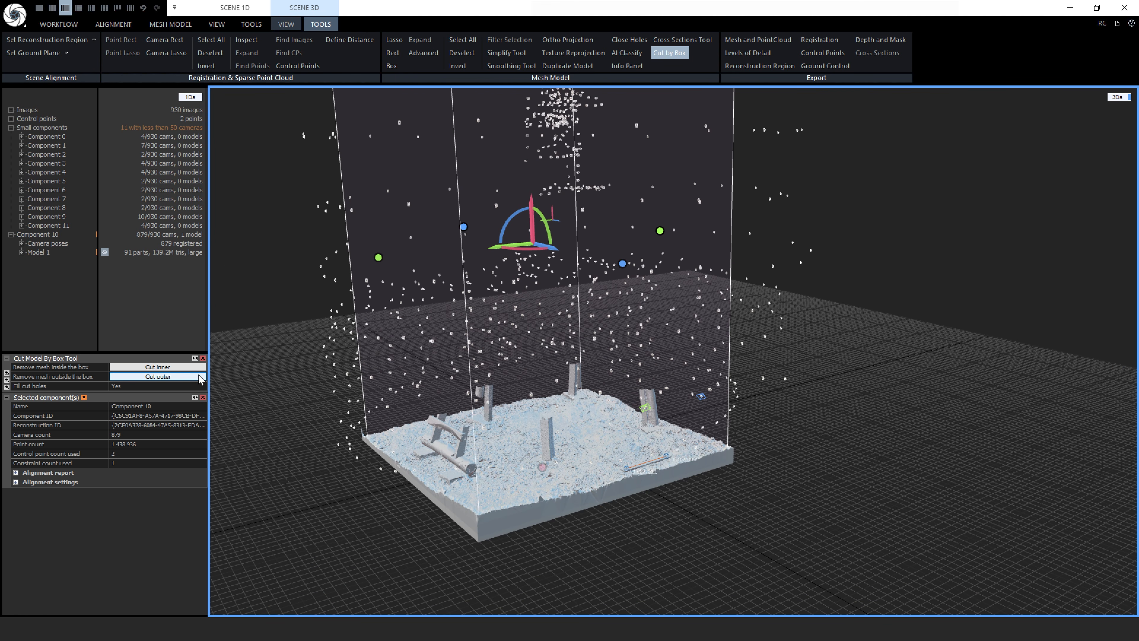
- Set Fill cut holes to No and remove the mesh outside the cutting box
click(199, 386)
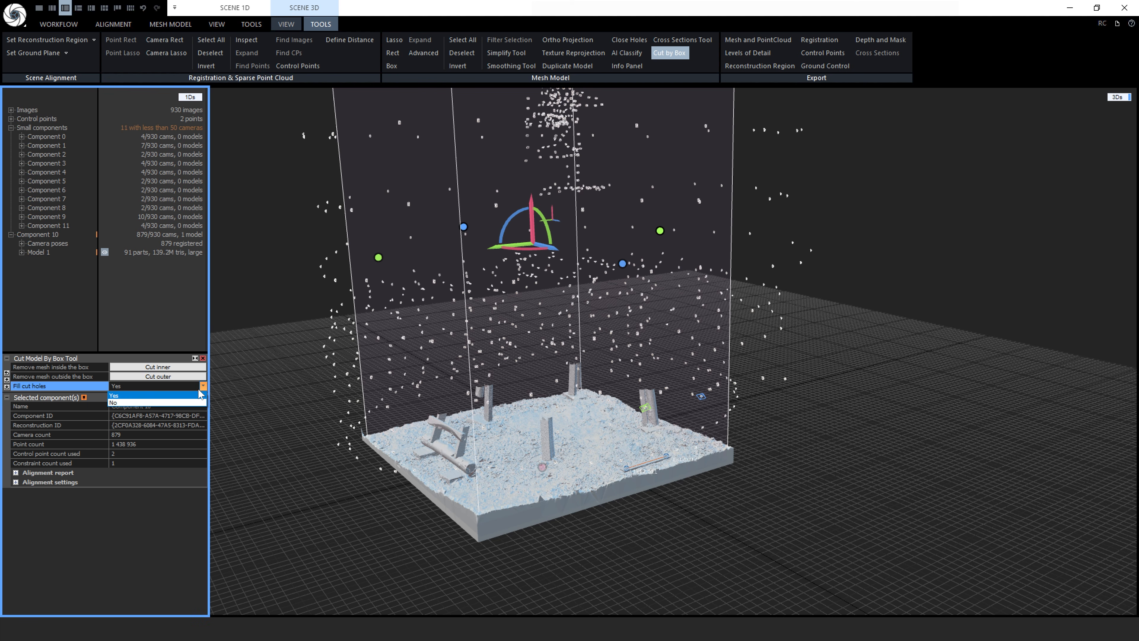
click(202, 386)
click(192, 402)
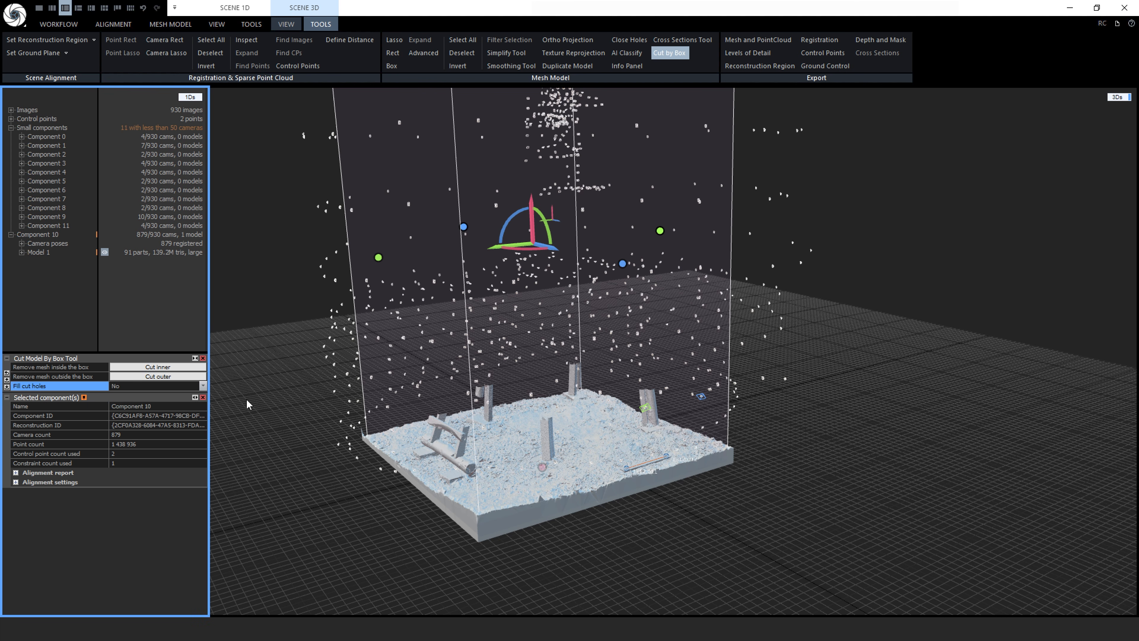
click(184, 377)
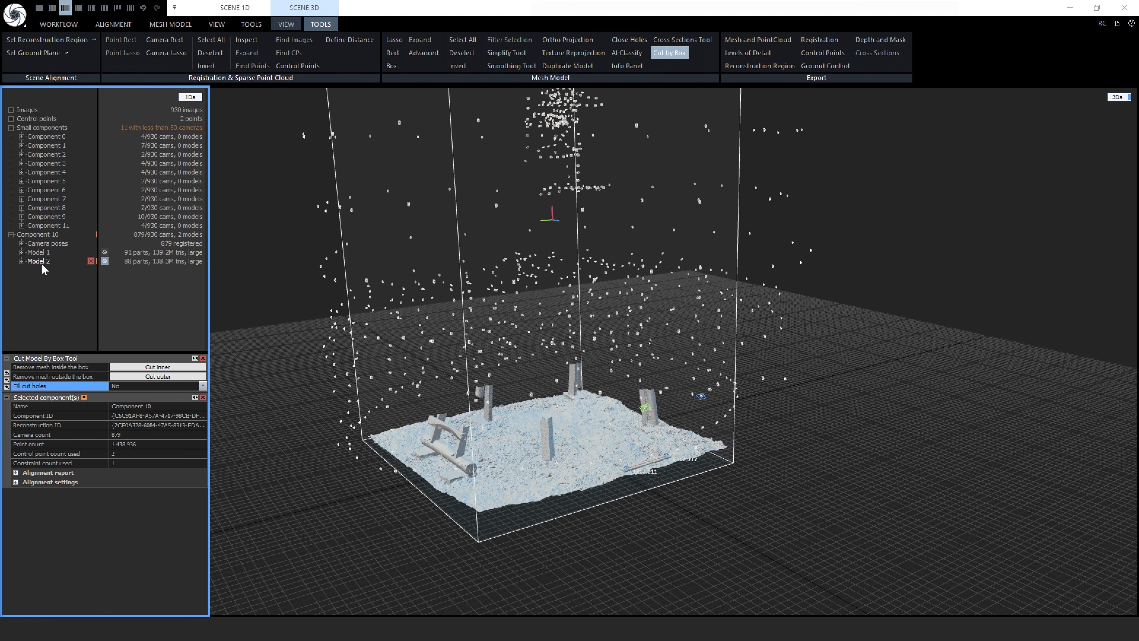
scroll(443, 515, up, 3)
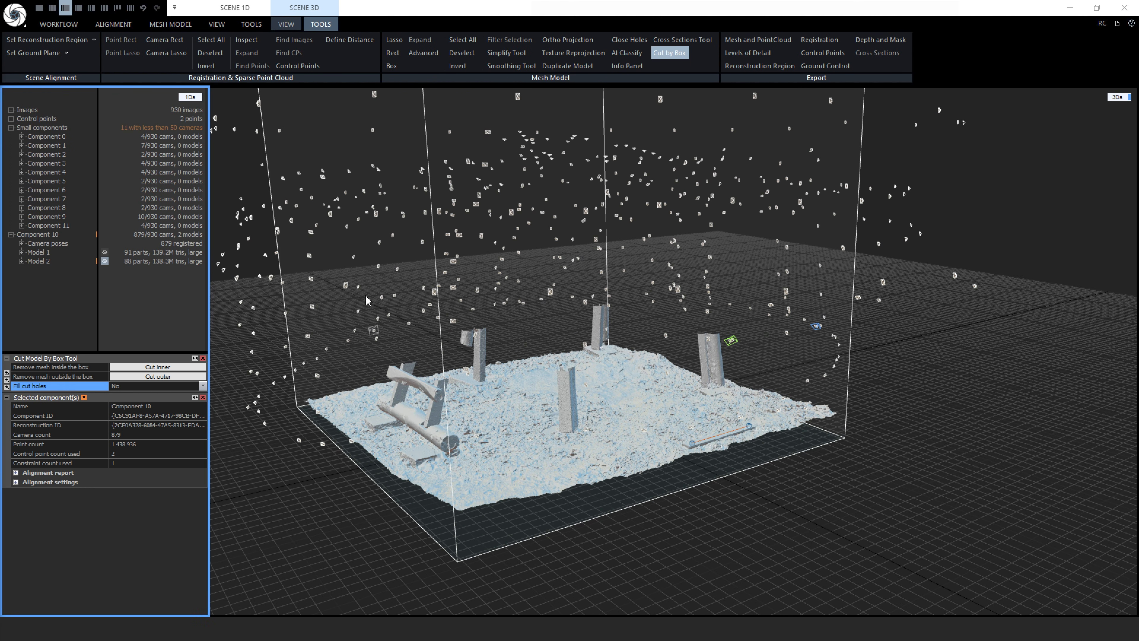
- Clear the clipping box around the tower, and close the Cut Model By Box tool and the selected component's details
click(296, 24)
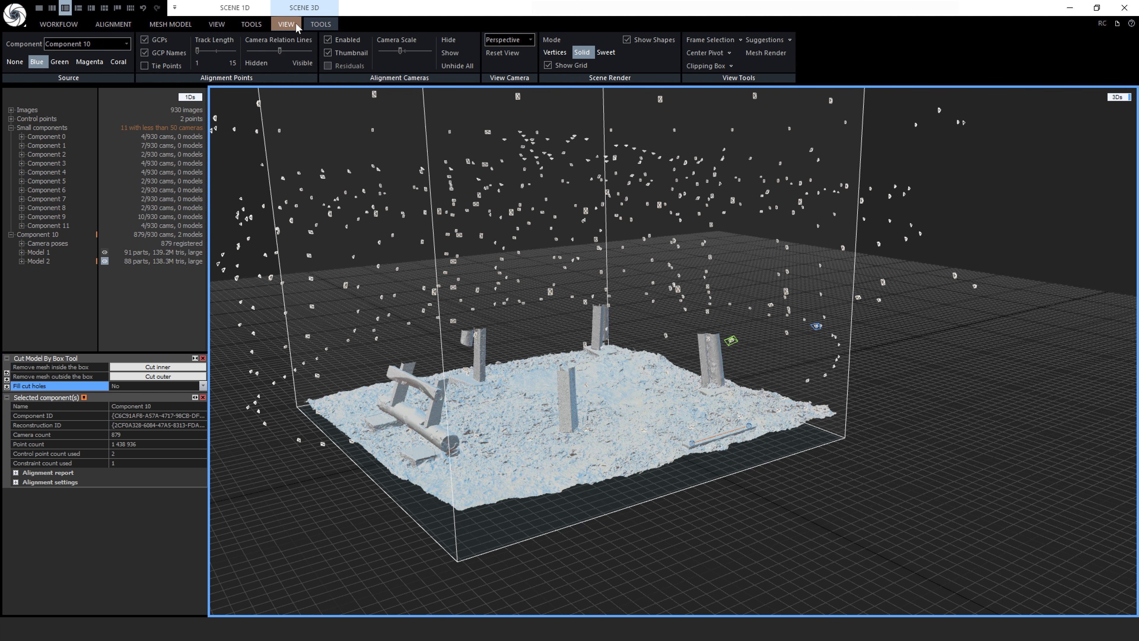
click(727, 66)
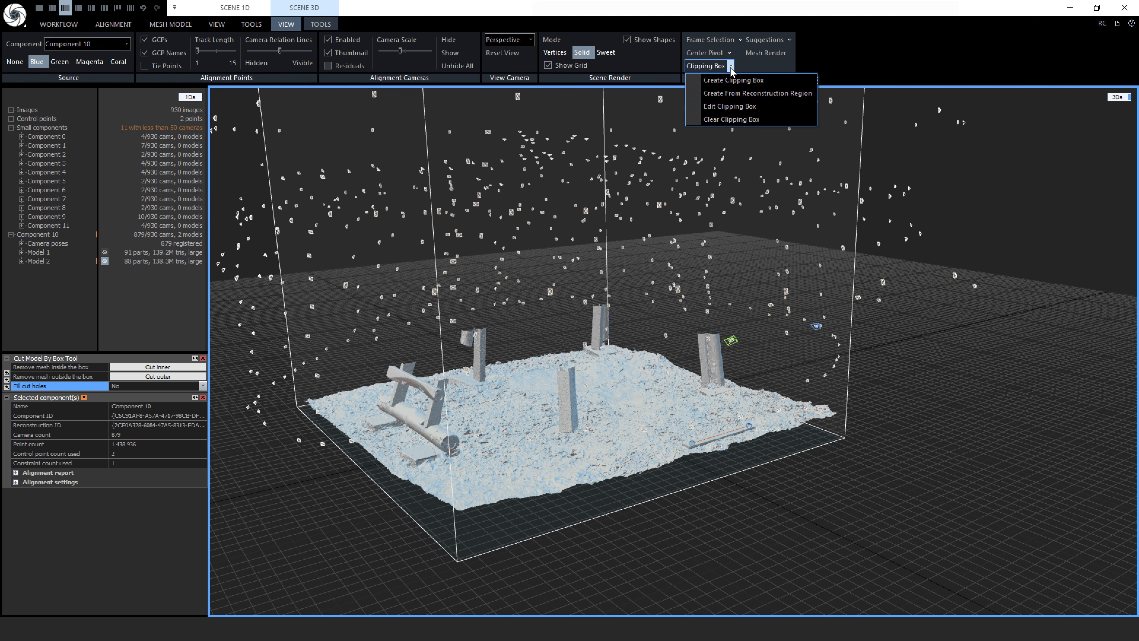
click(745, 119)
scroll(542, 551, down, 5)
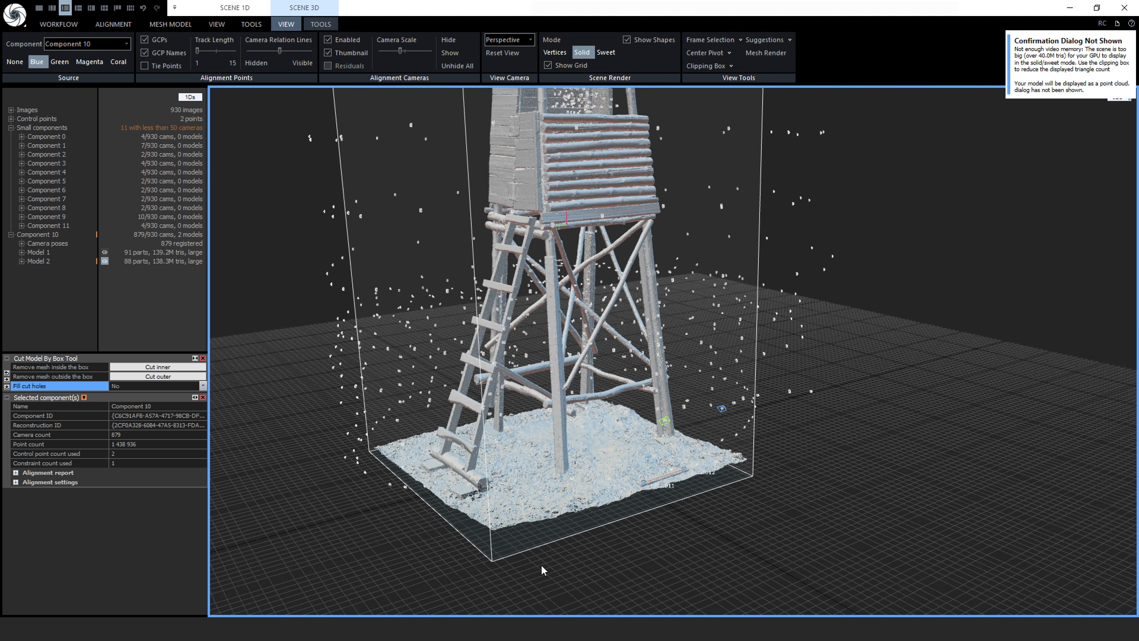
scroll(540, 502, up, 3)
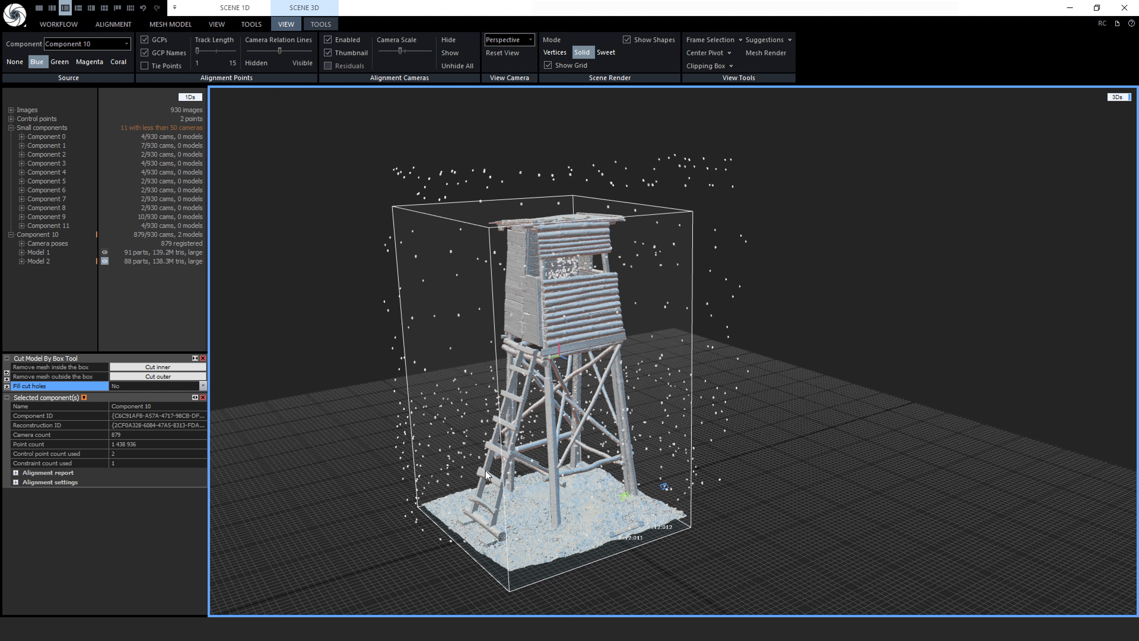
click(202, 397)
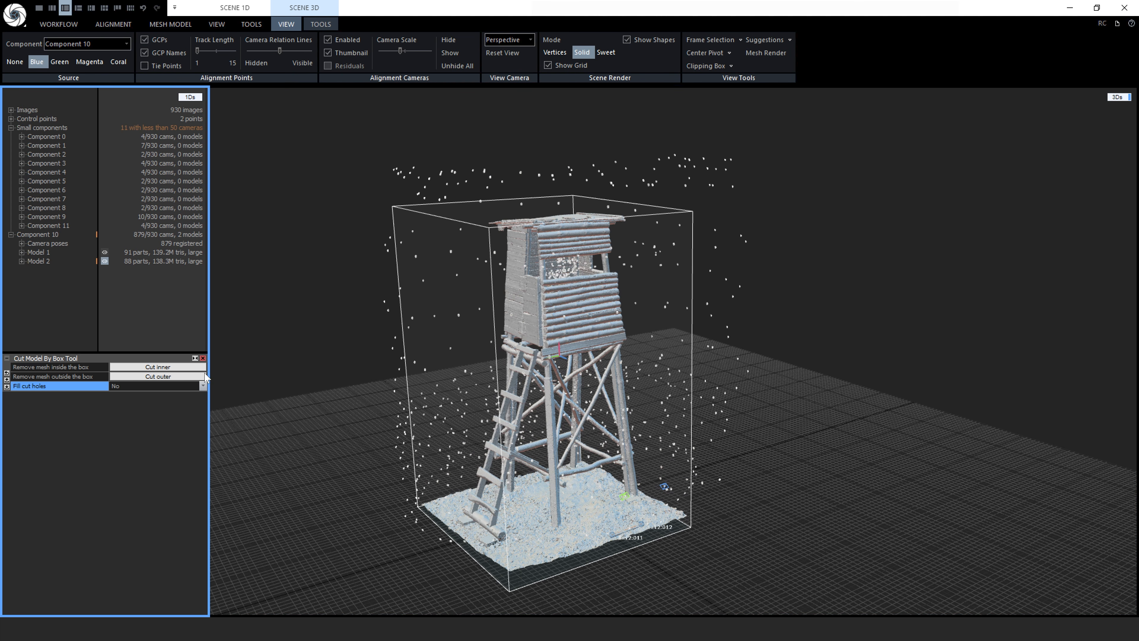
click(202, 358)
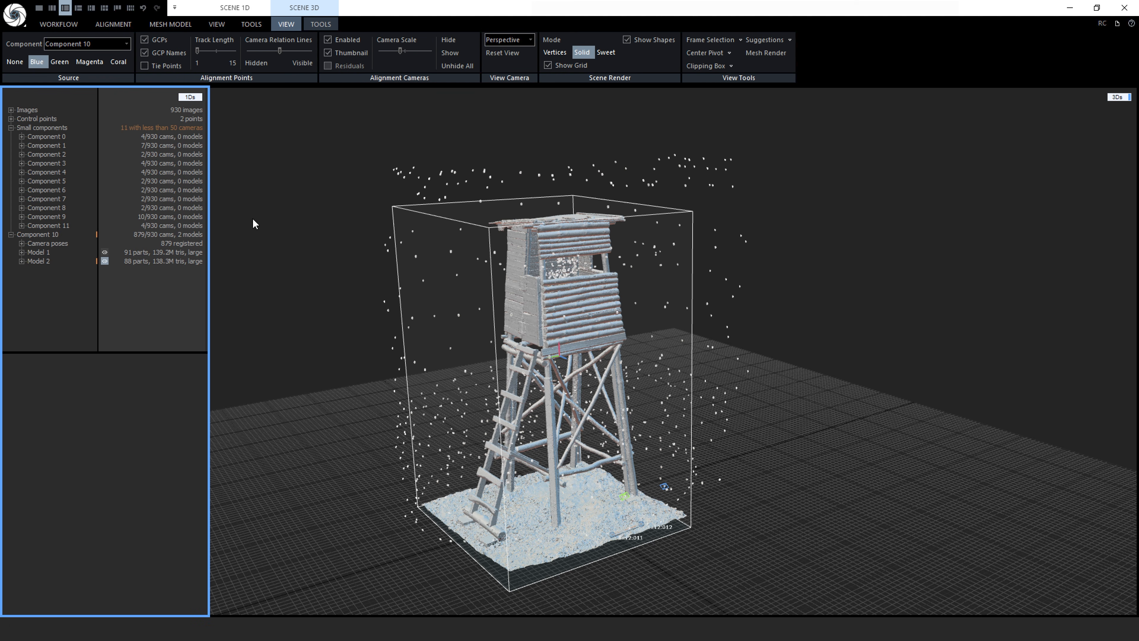
- Set the default unwrap parameters' maximal texture resolution to 16384 x 16384 in the color and texture settings
click(173, 24)
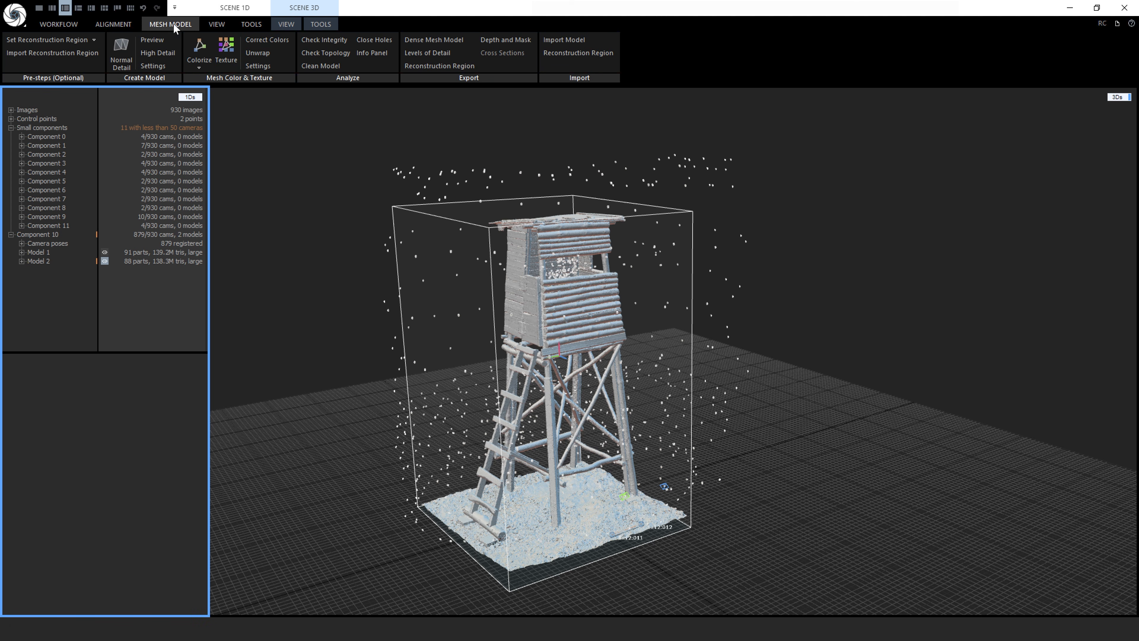
click(258, 65)
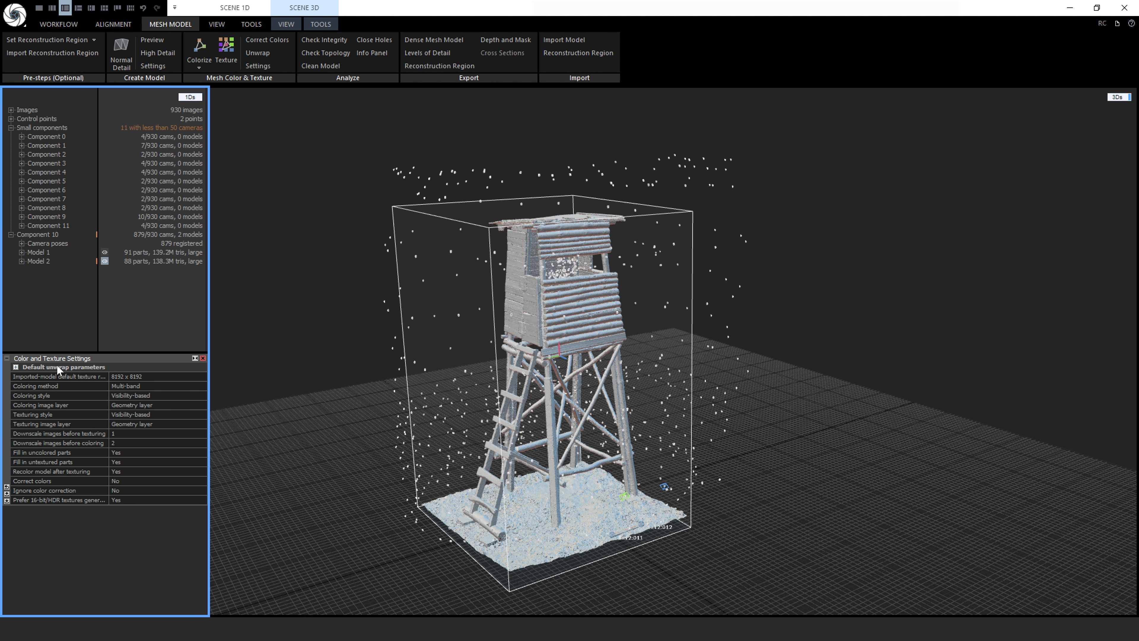
click(16, 367)
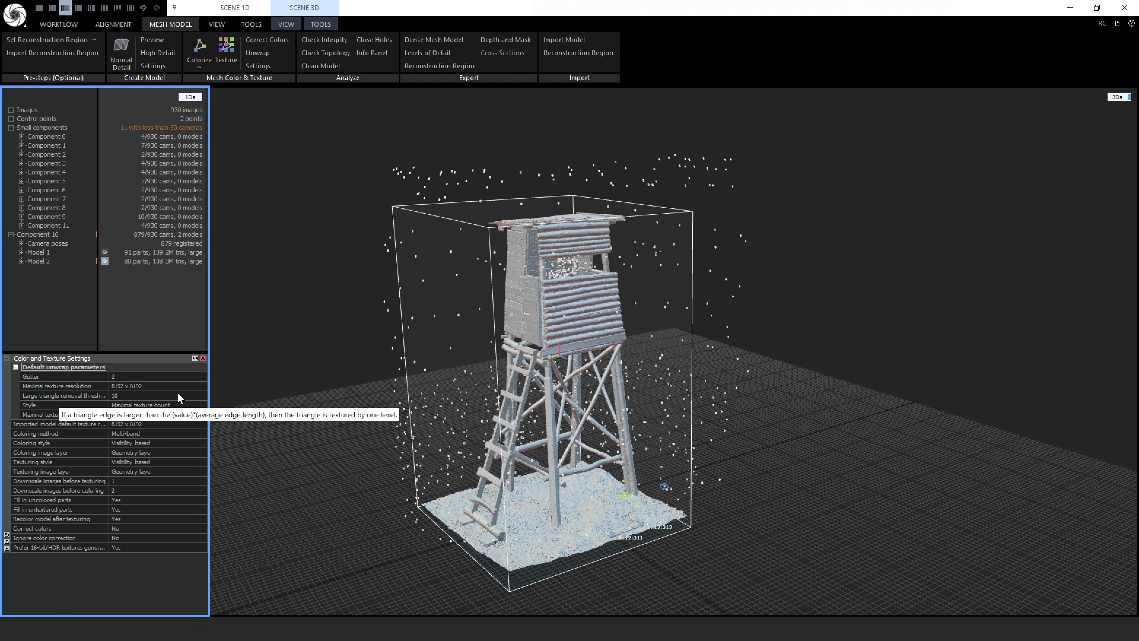
click(203, 387)
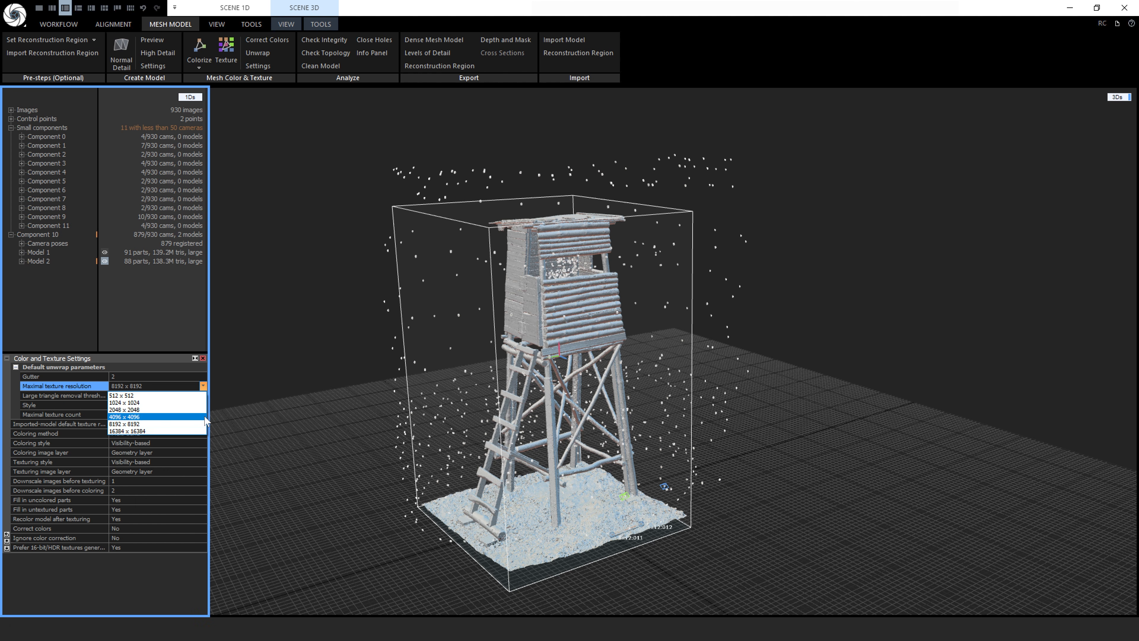
click(202, 431)
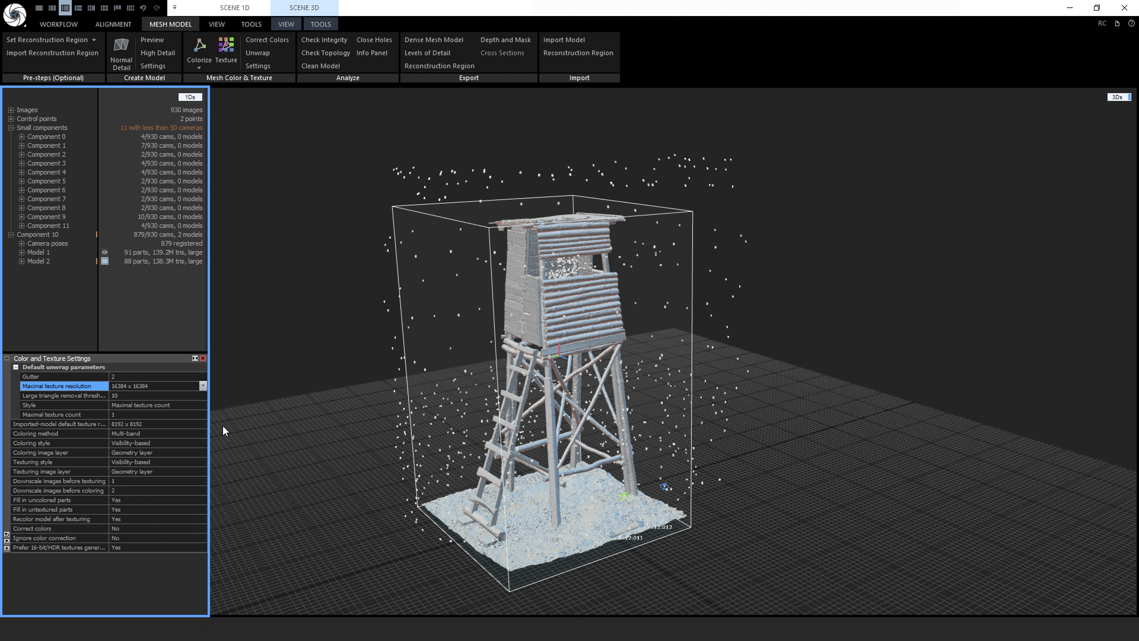
- Set the default unwrap style to Fixed texel size and the large triangle removal threshold to 100
click(204, 405)
click(203, 405)
click(168, 421)
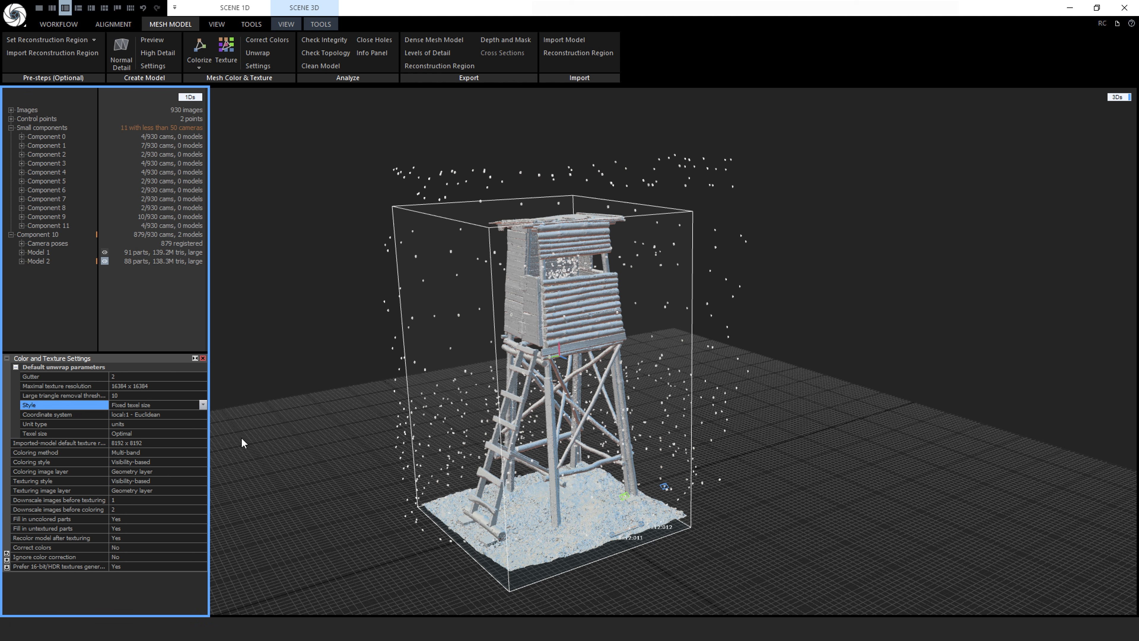
click(137, 398)
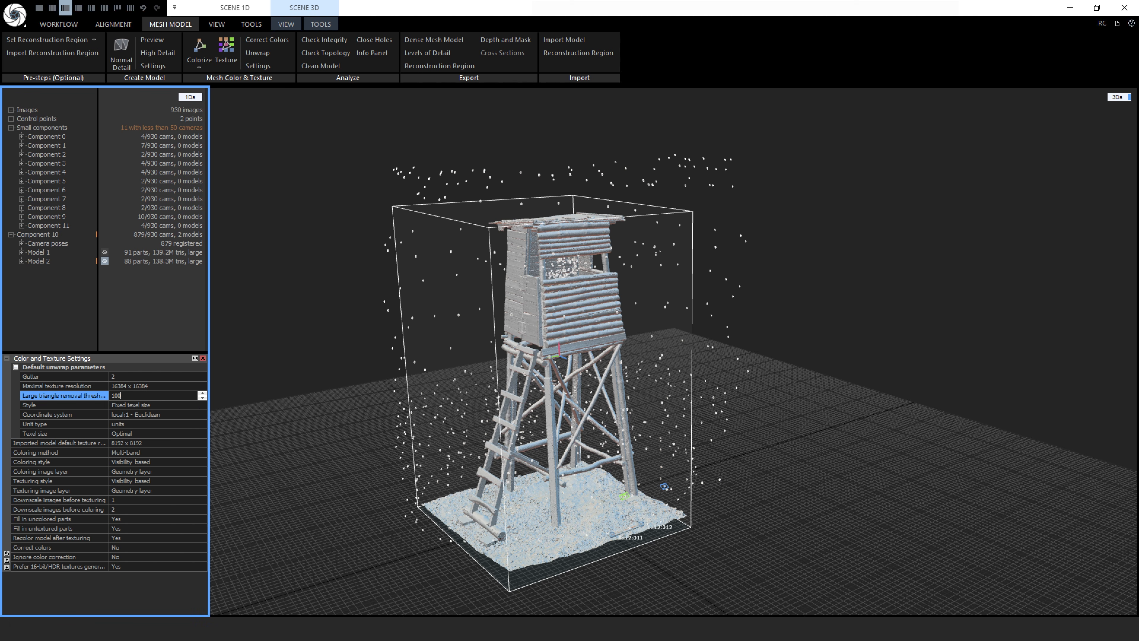
text(0)
key(Return)
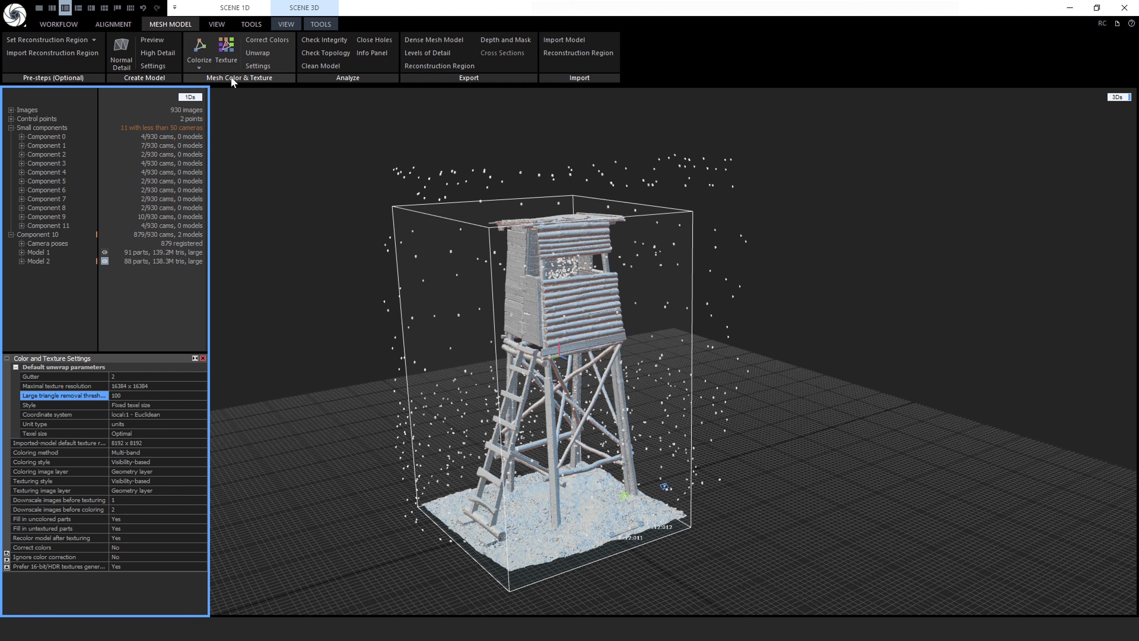
- Texture the trimmed high-poly model and expand Model 2 to check its parts and textures
click(230, 60)
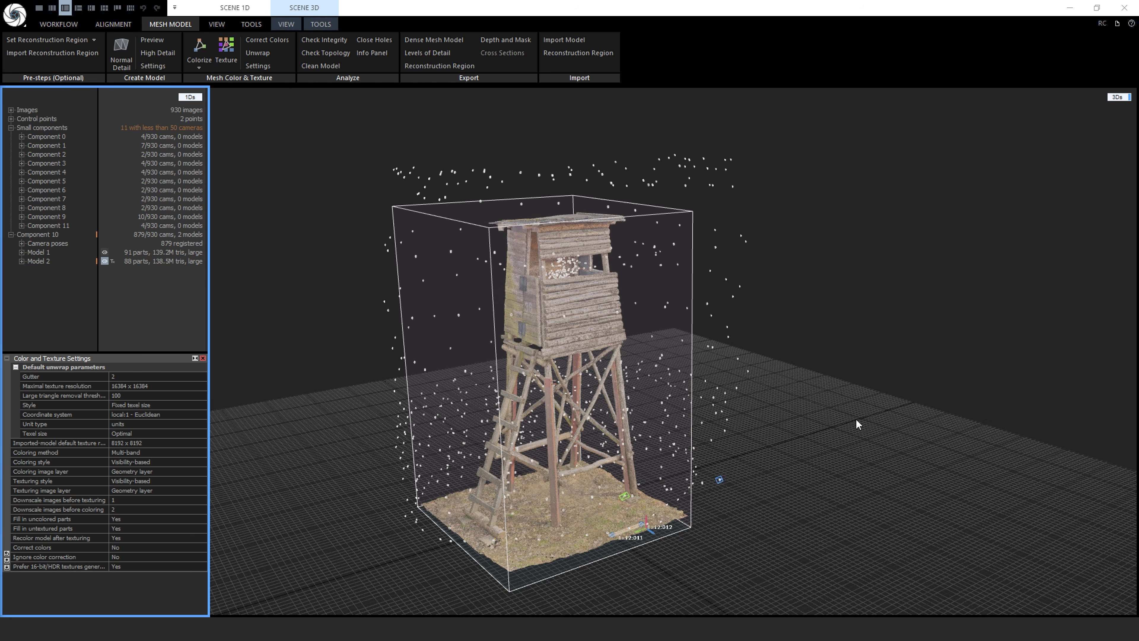
scroll(610, 287, up, 6)
scroll(503, 294, up, 2)
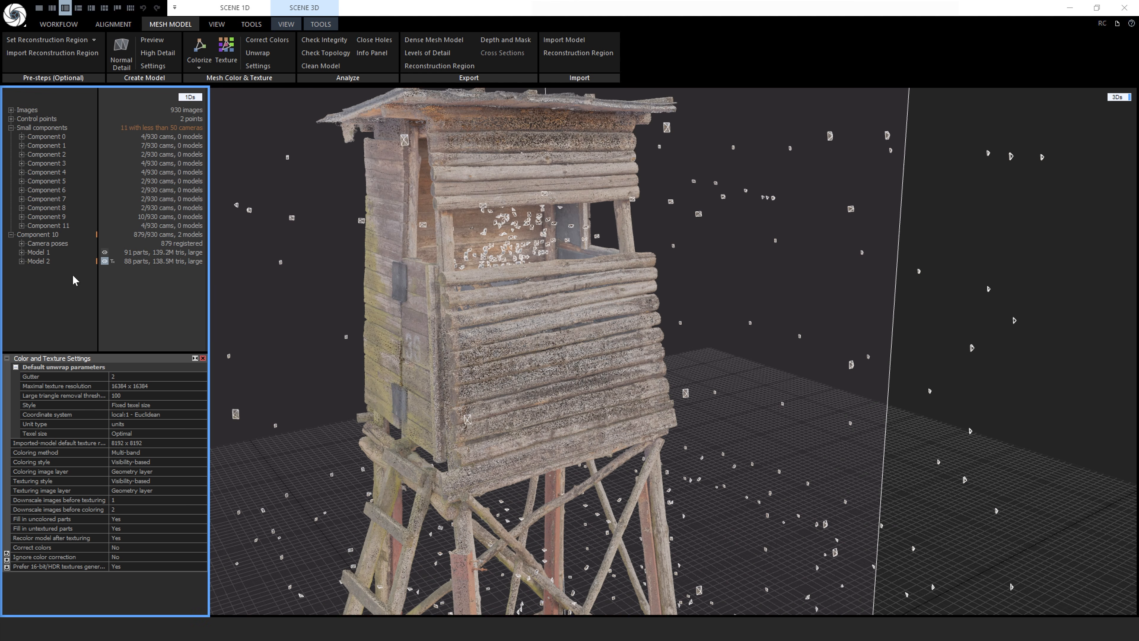
click(22, 261)
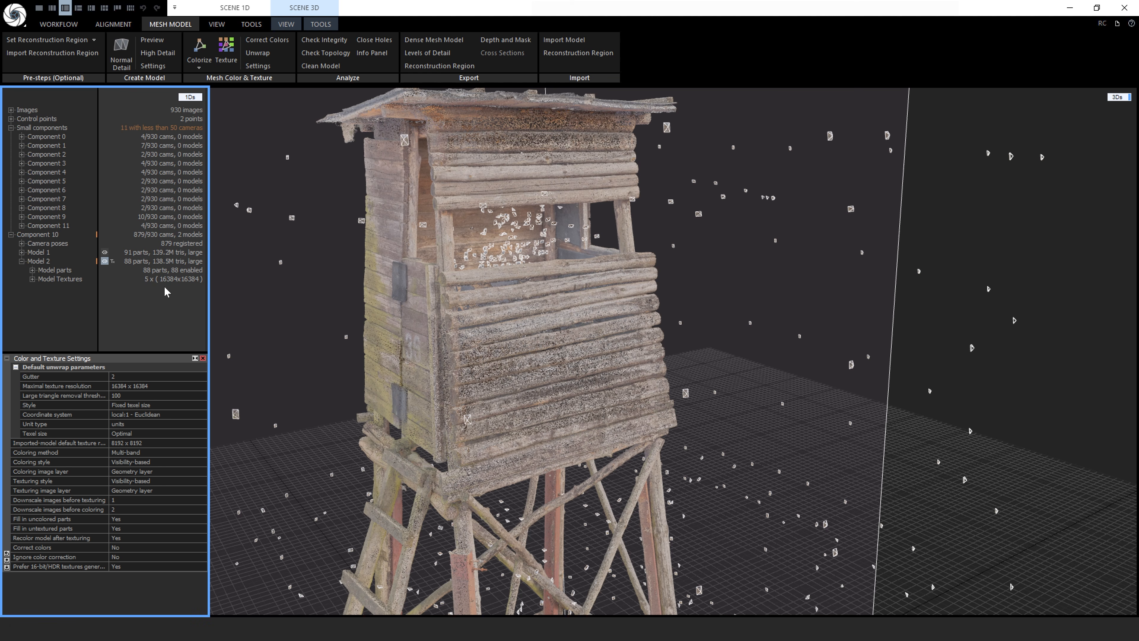
- Simplify Model 2 to an absolute target of 10 000 000 triangles, and close the Simplify Tool
click(321, 24)
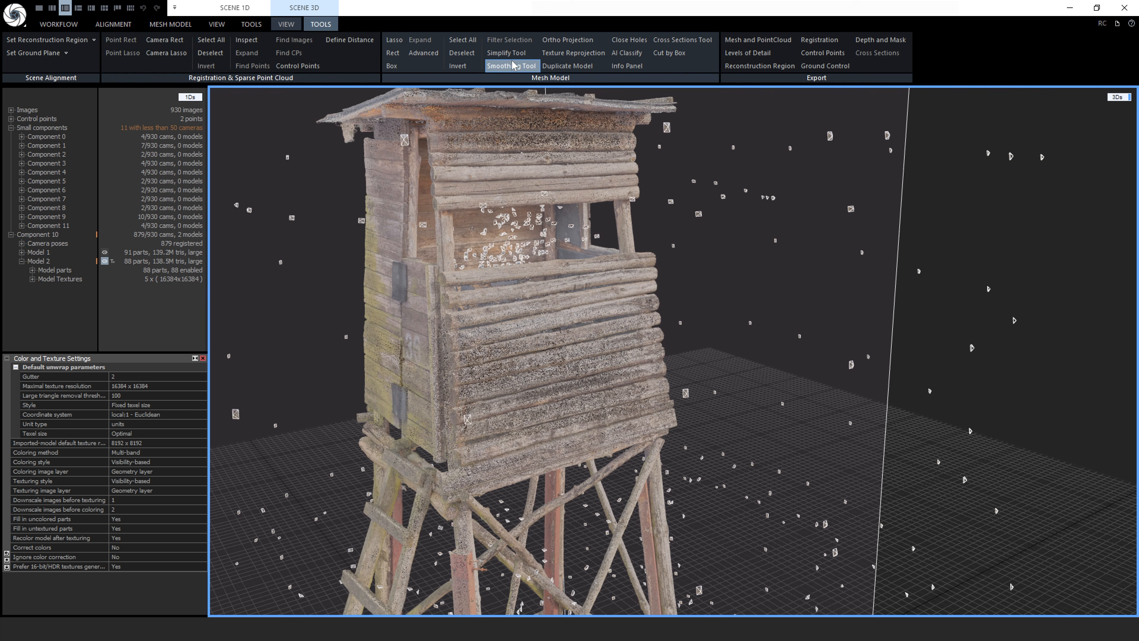
click(520, 56)
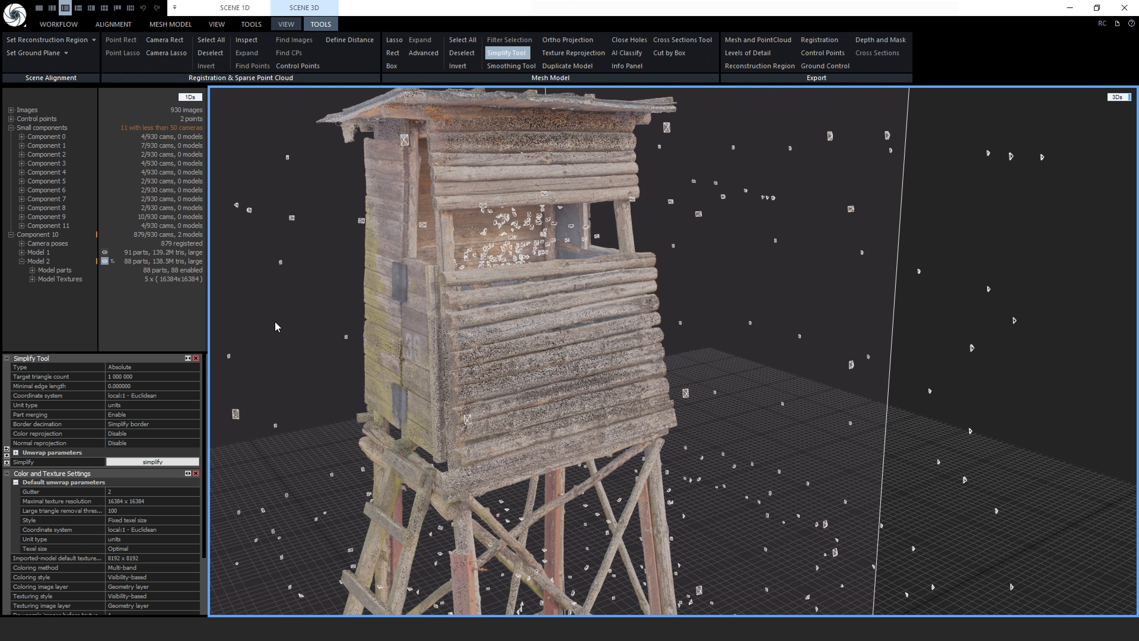
click(145, 377)
text(0)
key(Return)
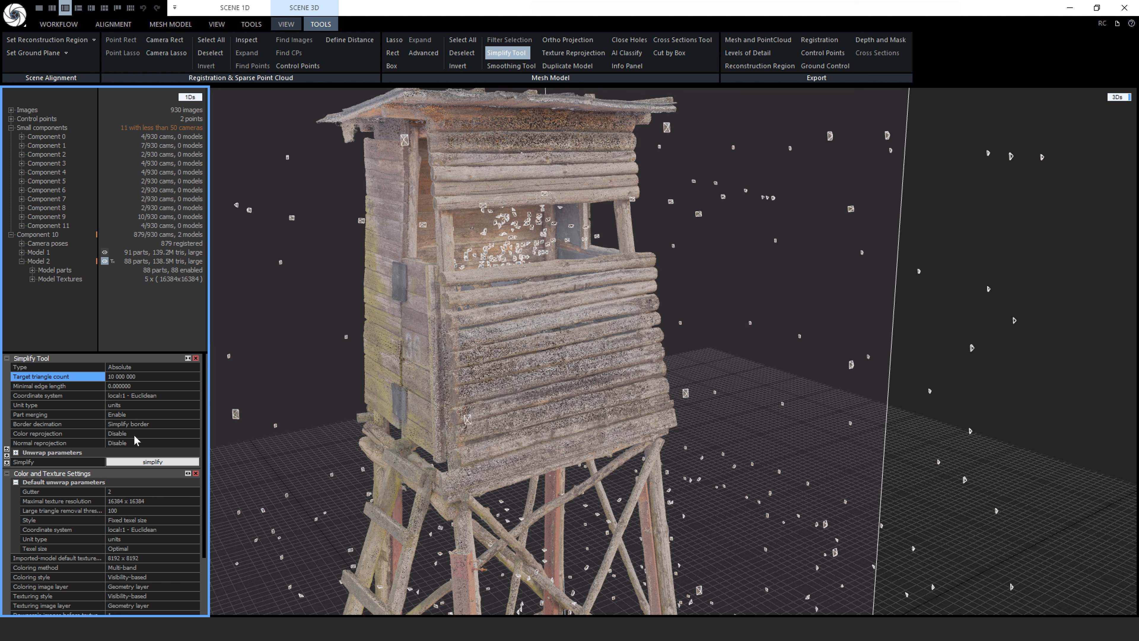
click(176, 462)
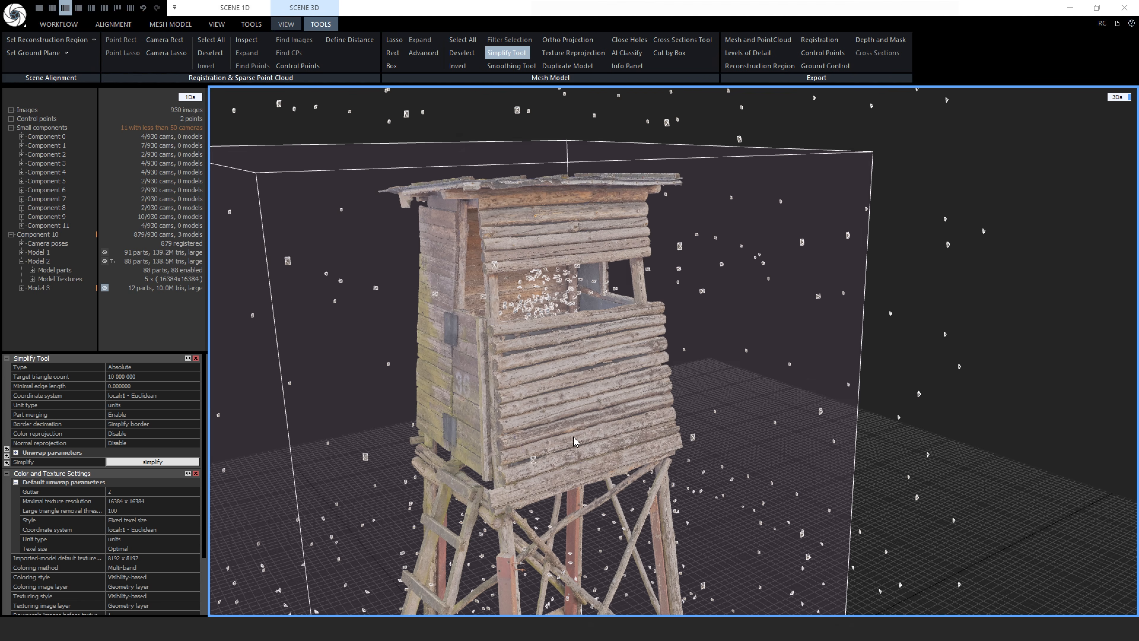
scroll(575, 430, up, 10)
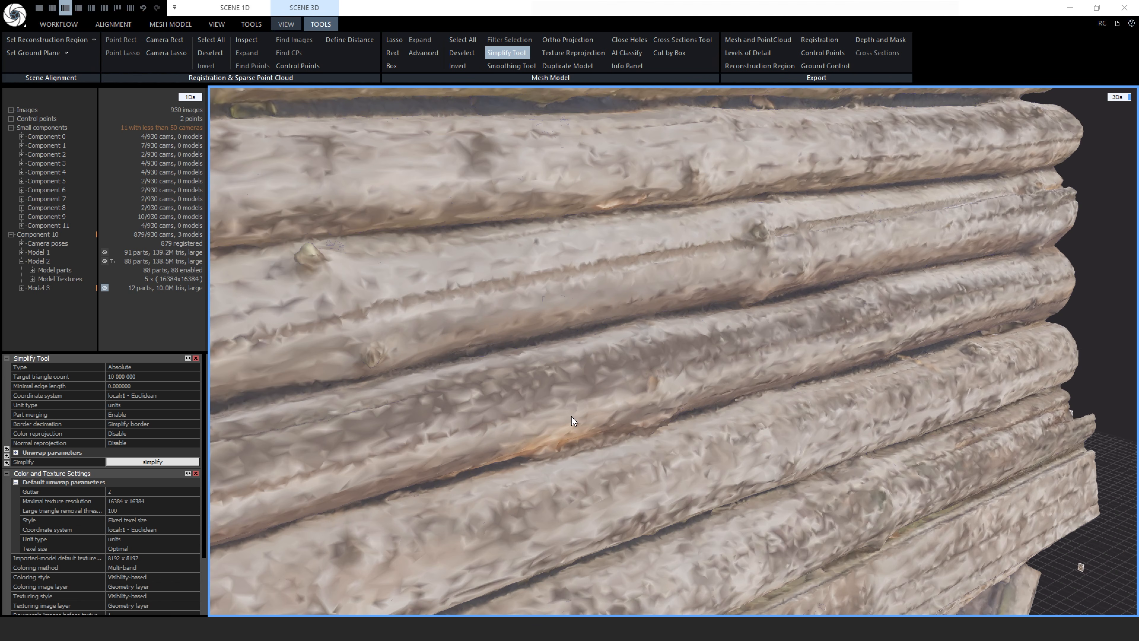
scroll(572, 420, down, 10)
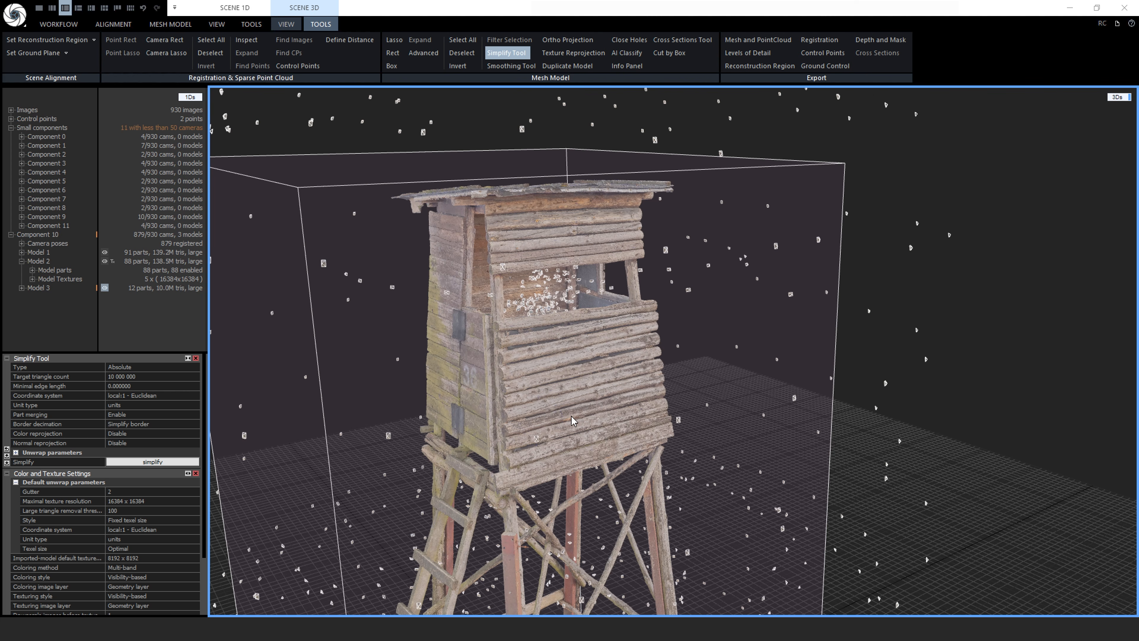
click(196, 358)
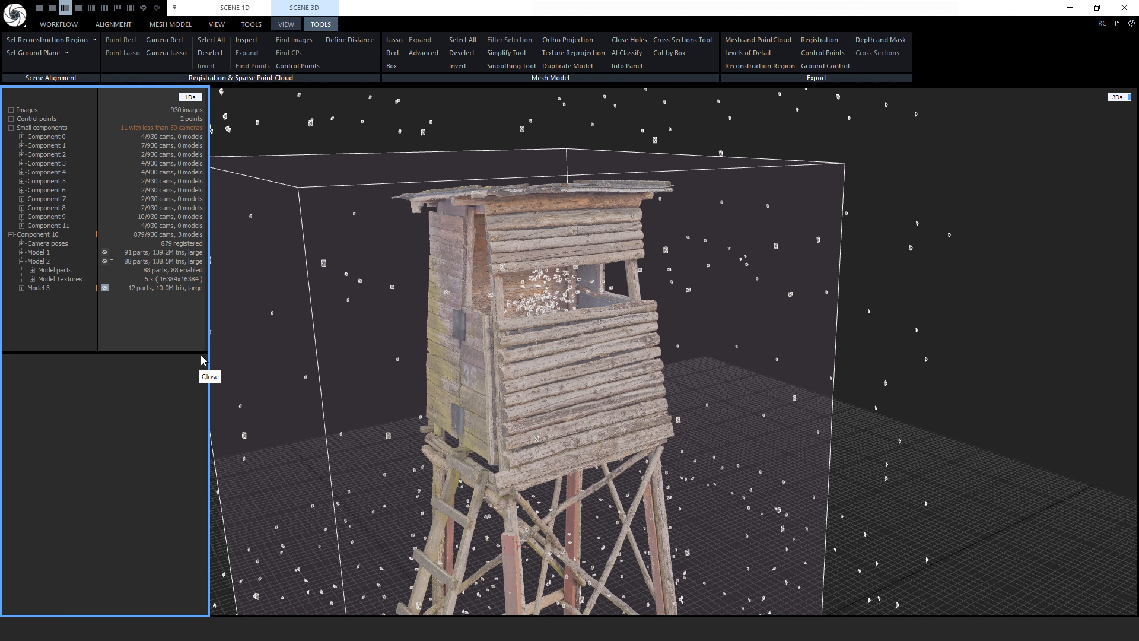
- Unwrap the simplified model with a 16384 x 16384 maximal texture resolution and a large triangle removal threshold of 100, and close the Unwrap Tool
click(182, 25)
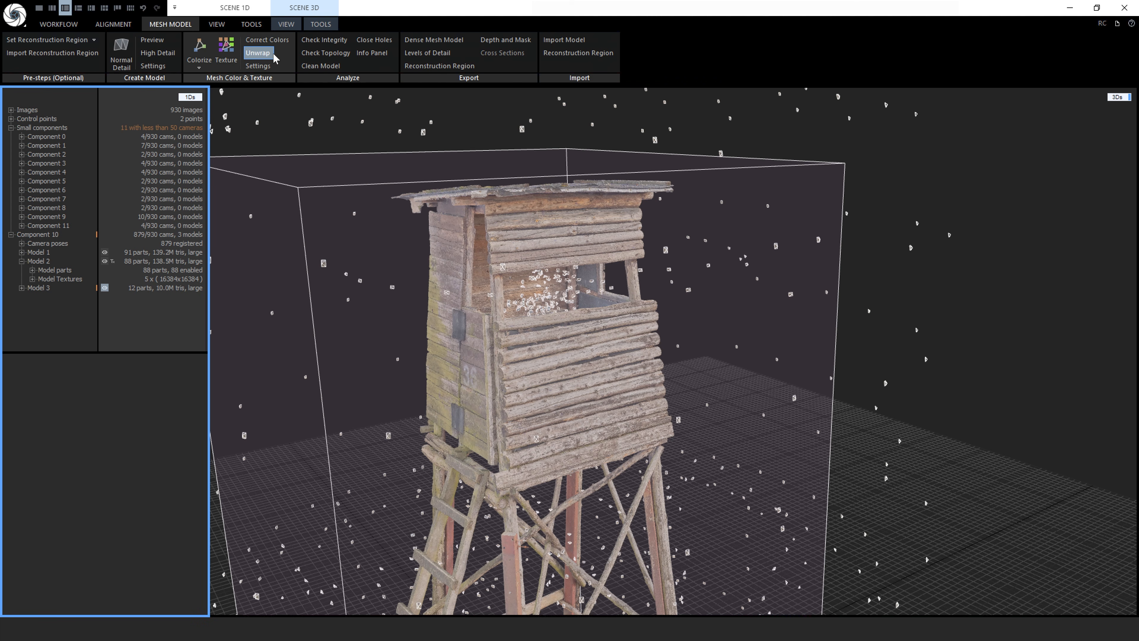
click(259, 53)
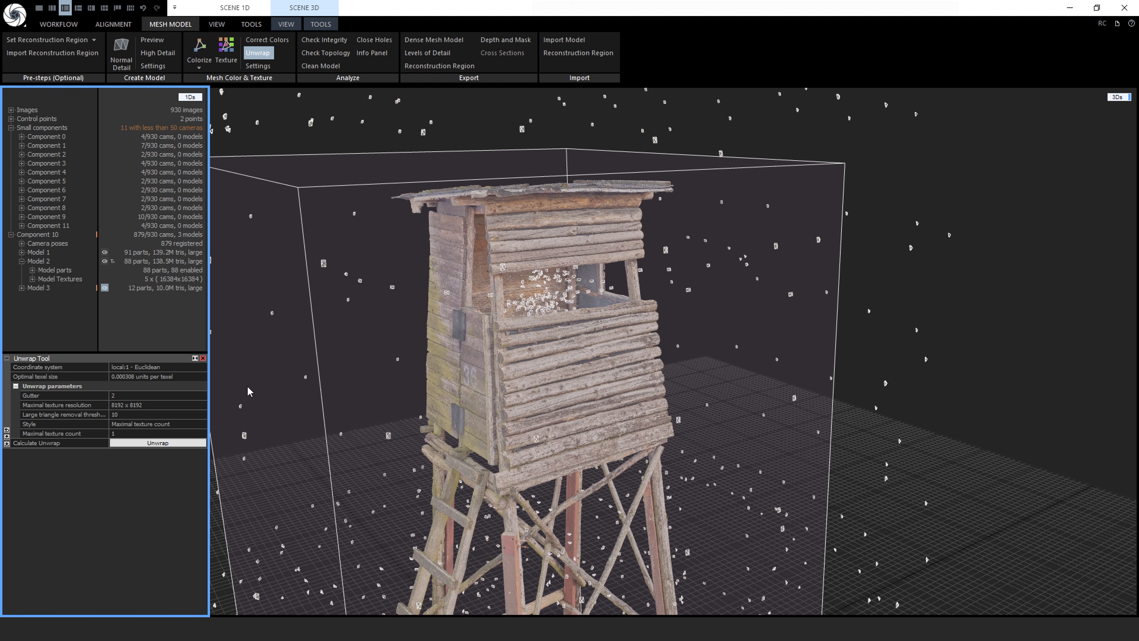
click(188, 405)
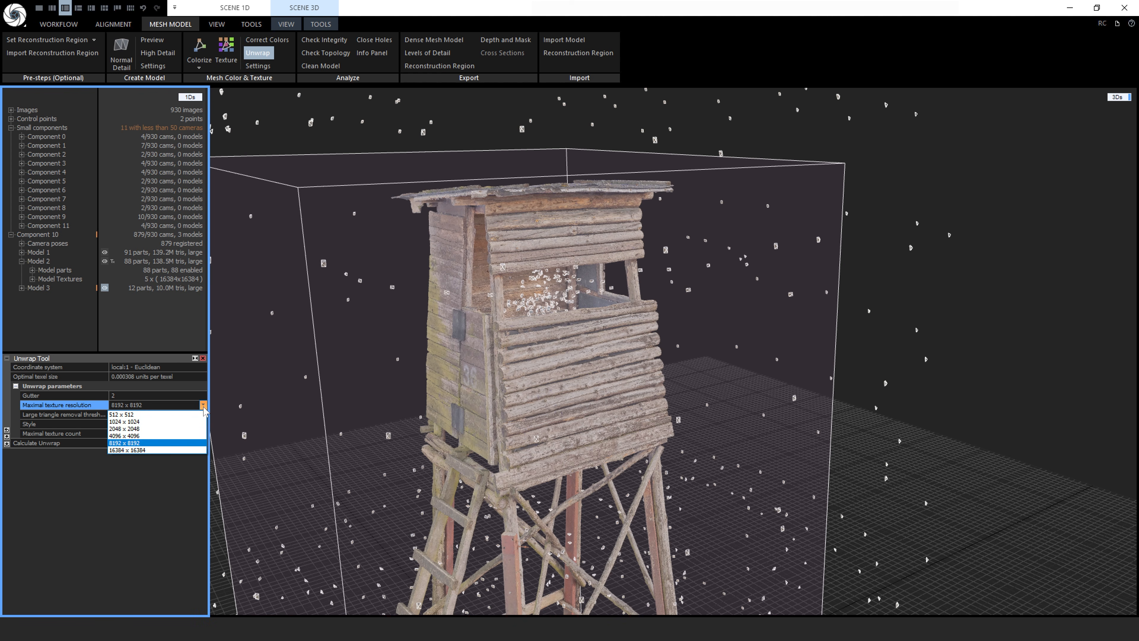
click(161, 449)
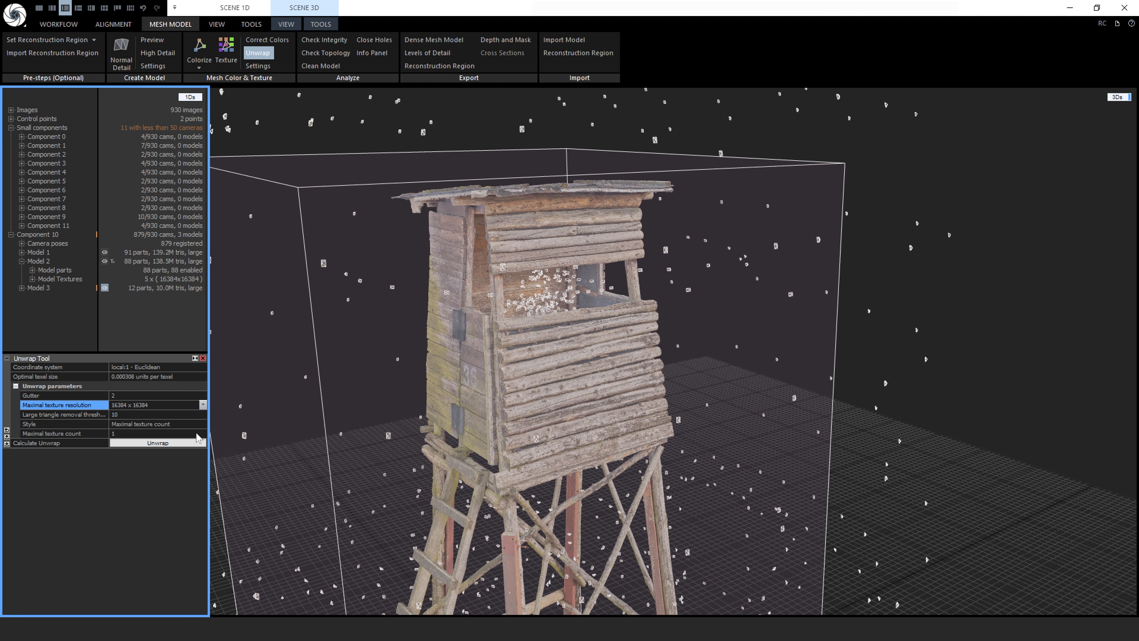
click(136, 414)
key(Return)
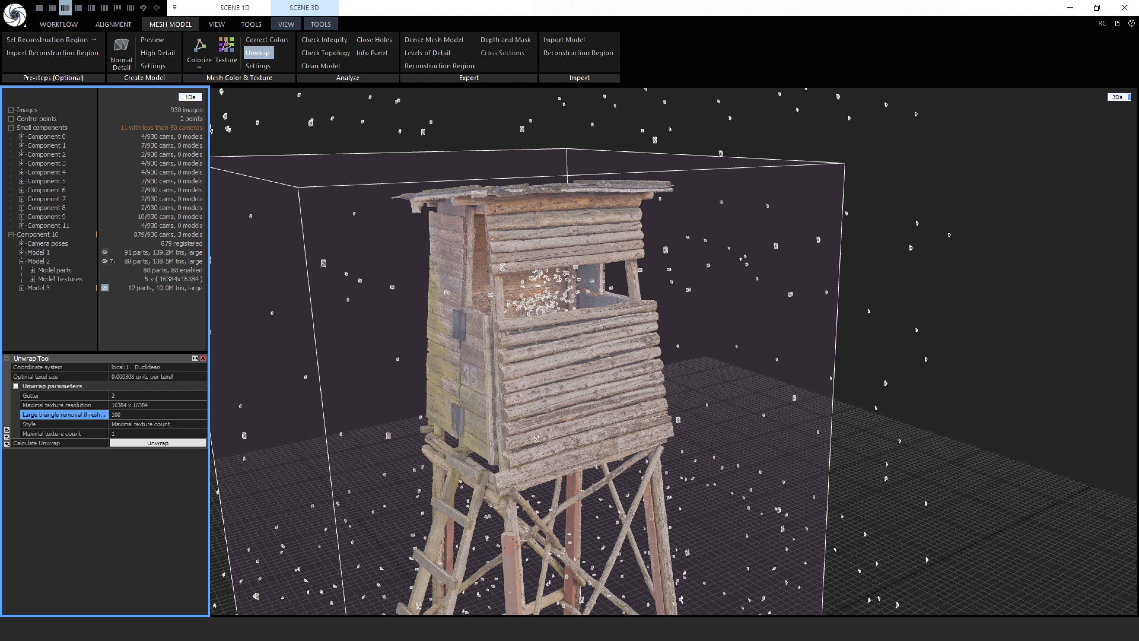
click(185, 444)
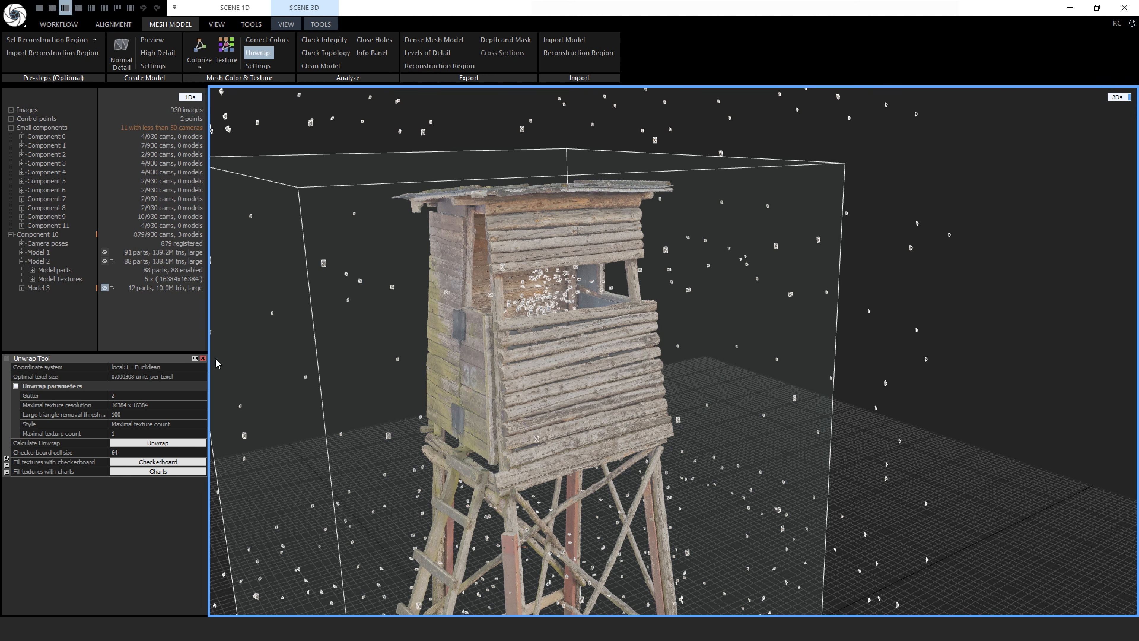
click(203, 359)
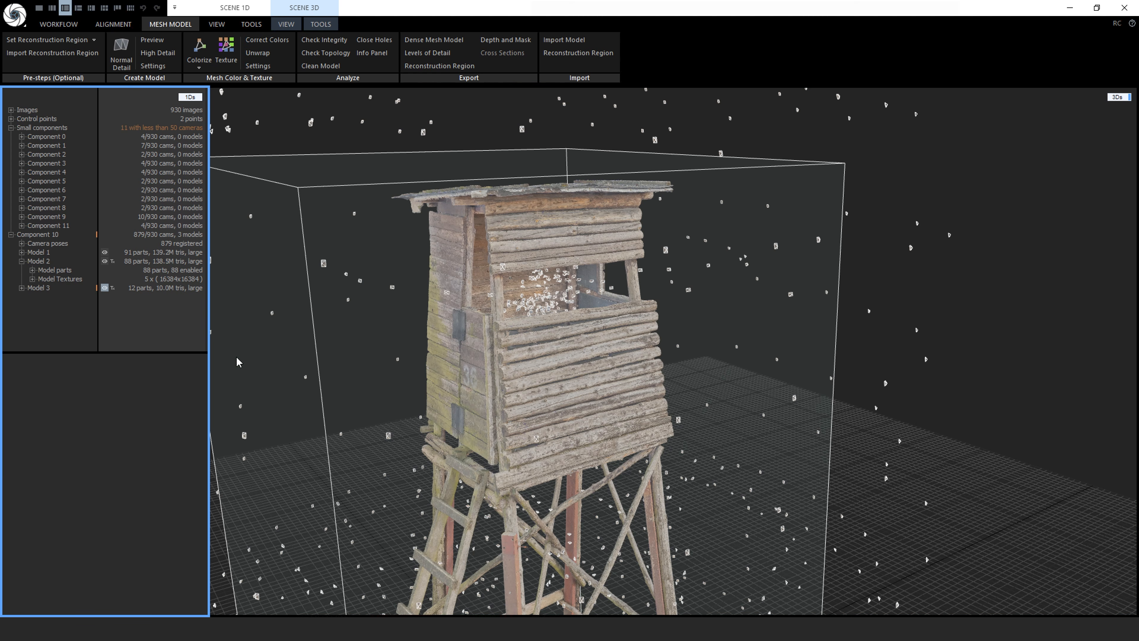
- Set up Texture Reprojection from Model 2 onto Model 3 with normal reprojection enabled
click(327, 24)
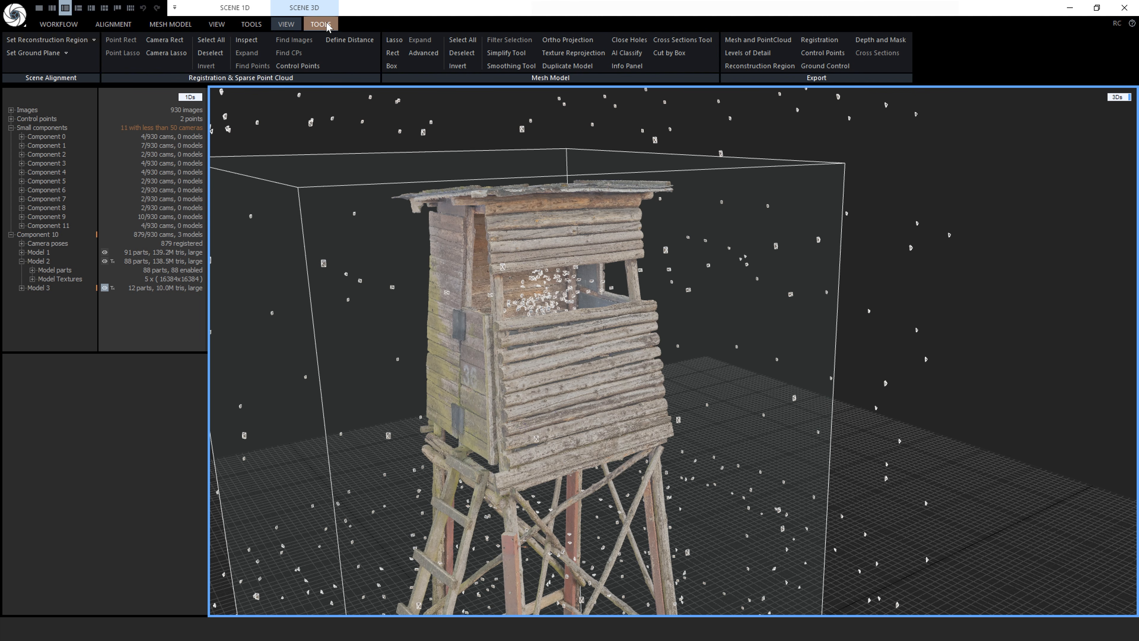
click(609, 58)
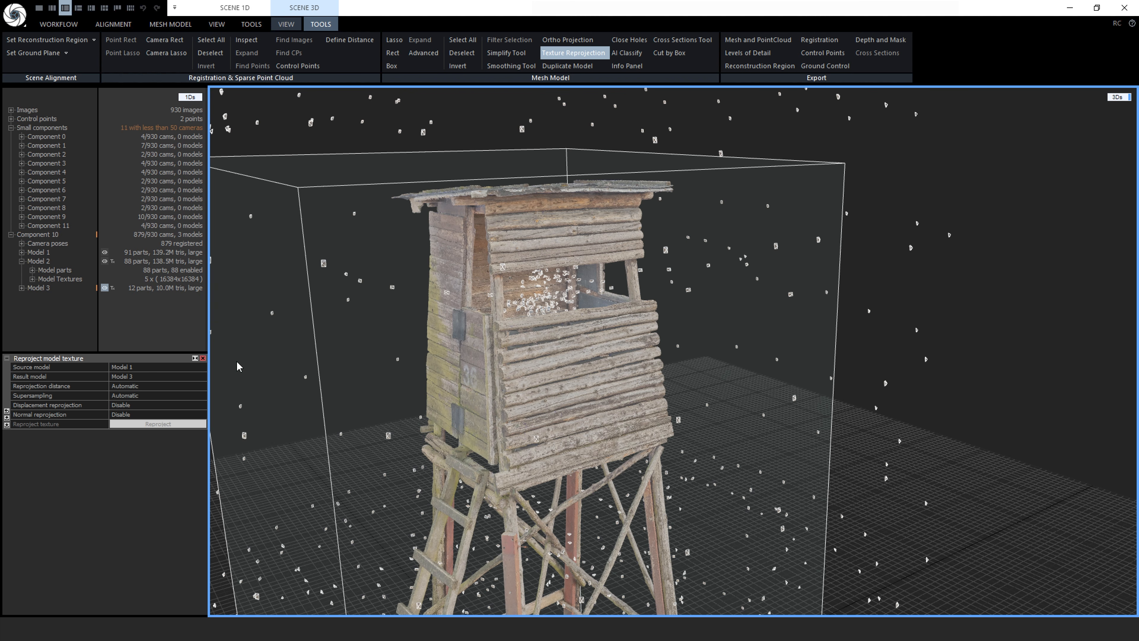
click(203, 367)
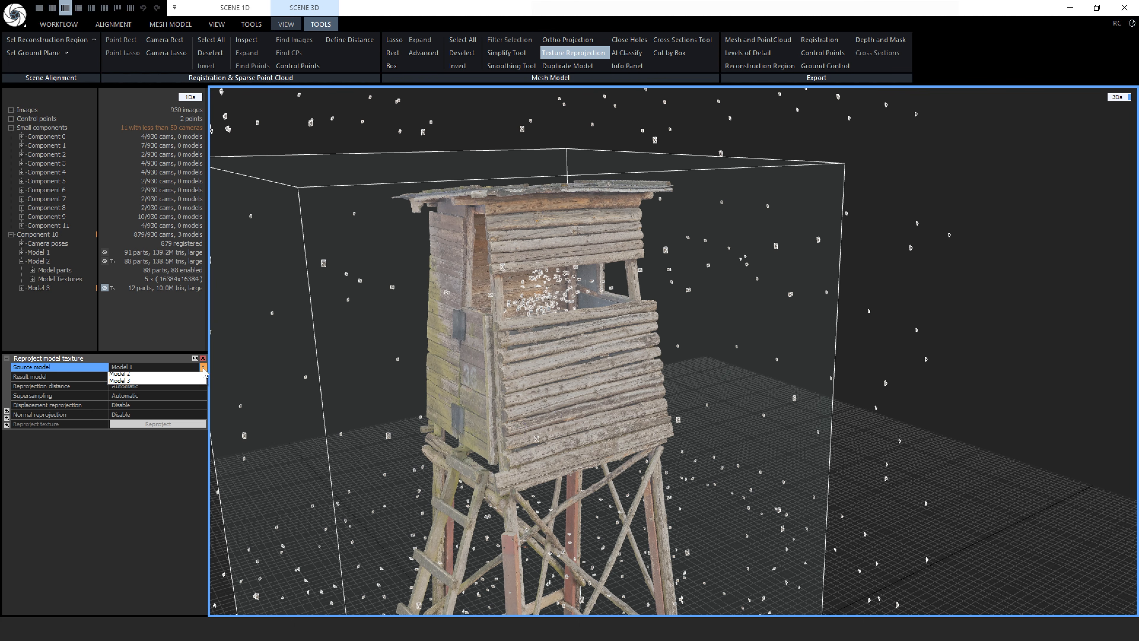
click(199, 384)
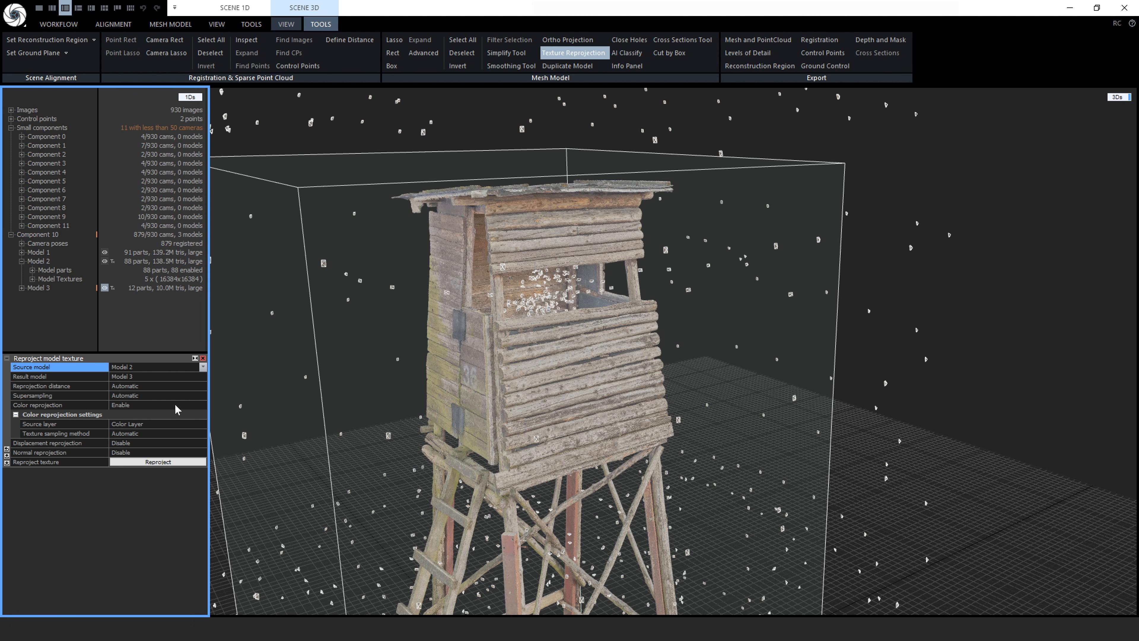
click(203, 452)
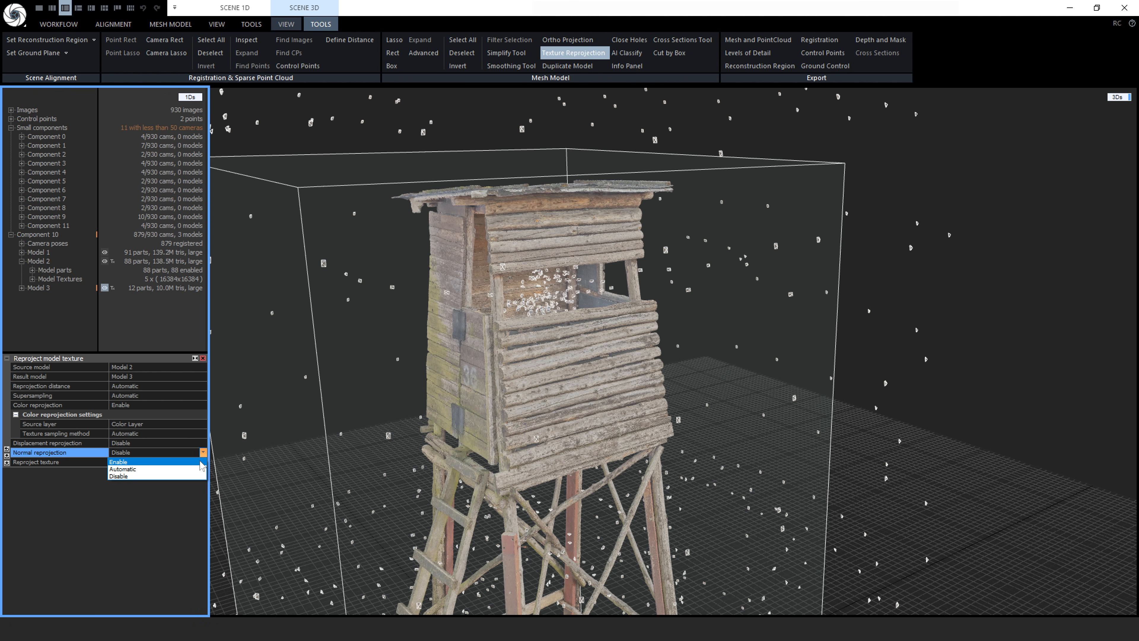
click(201, 463)
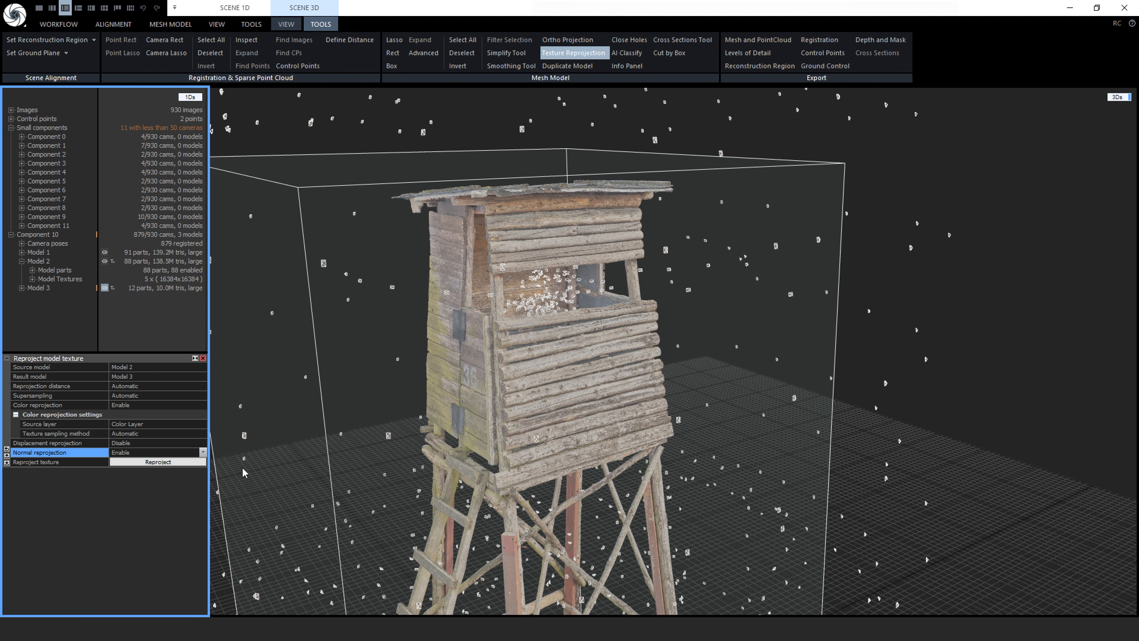
- Reproject the textures onto the simplified model, inspect the log walls, and expand Model 3 to show its texture layers
click(192, 462)
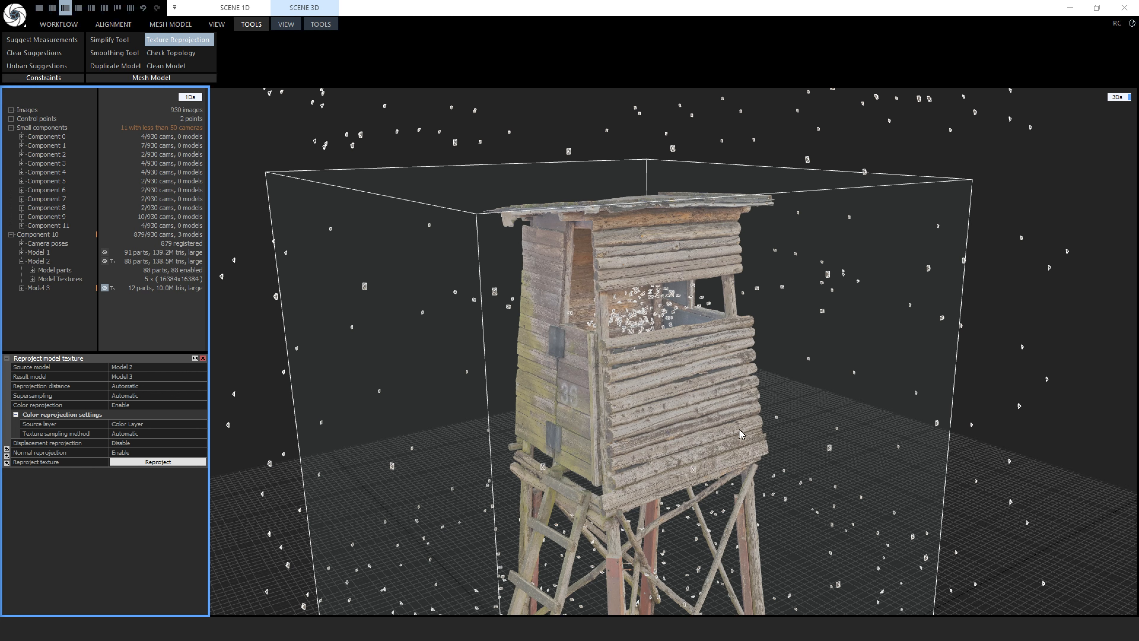
scroll(633, 412, up, 4)
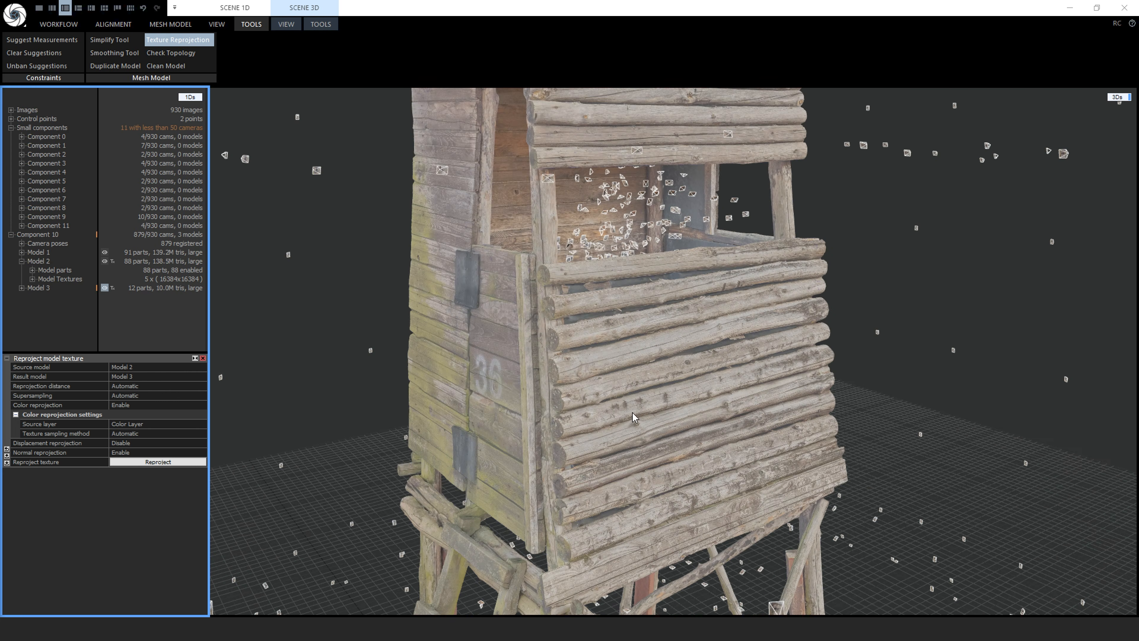
scroll(611, 407, up, 5)
scroll(611, 407, down, 5)
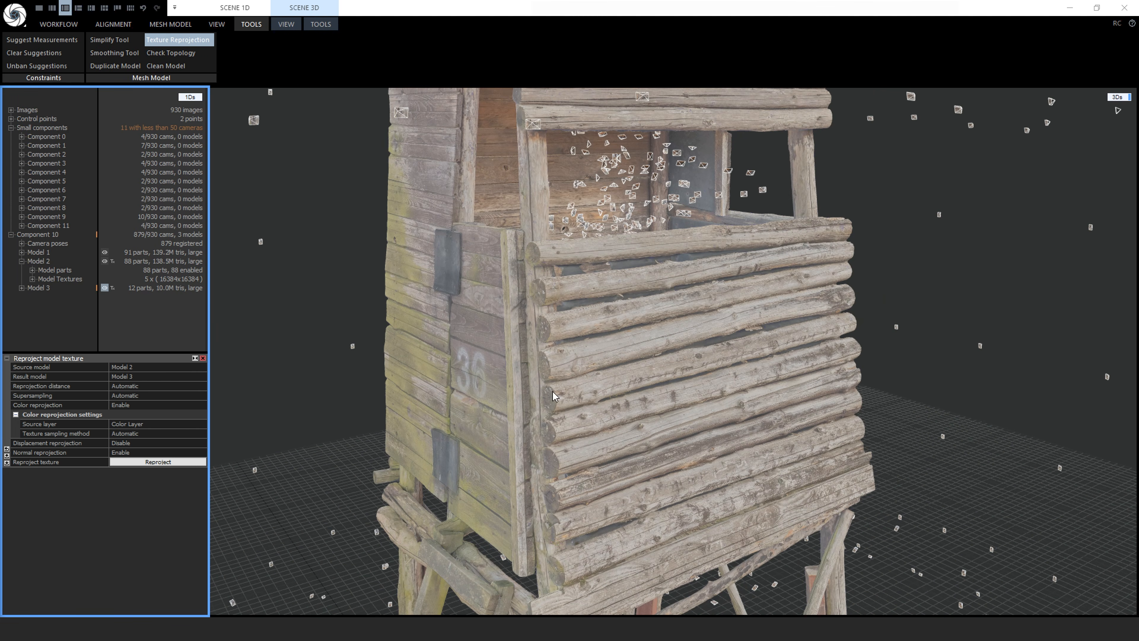
click(21, 288)
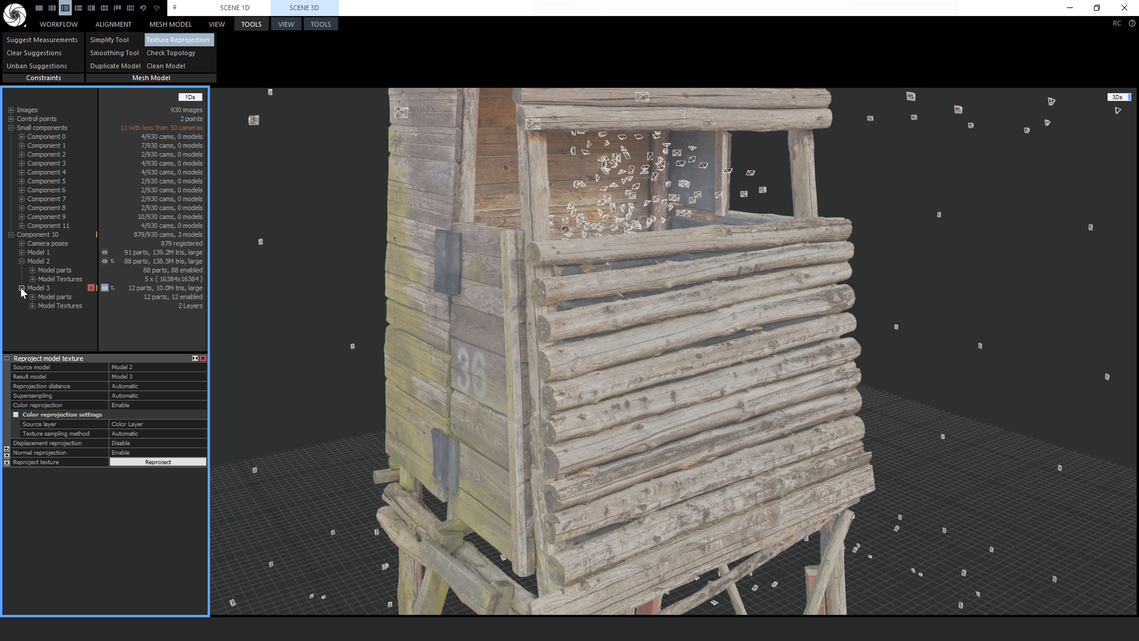
- Examine Model 3's color and normal texture layers and the whole reprojected tower
click(32, 305)
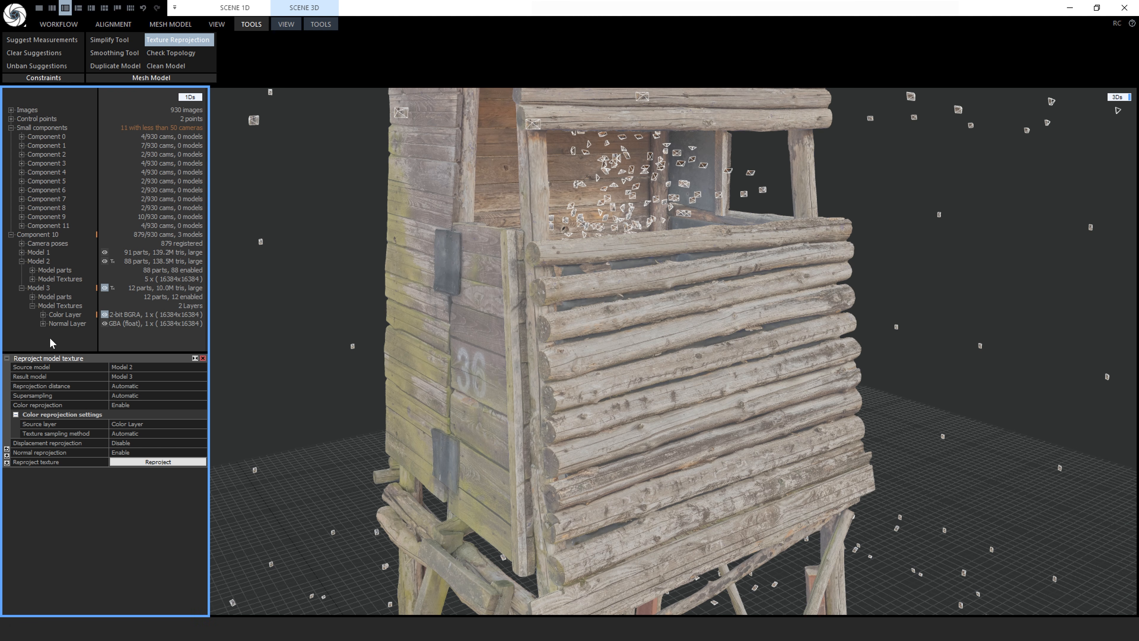
scroll(512, 406, down, 10)
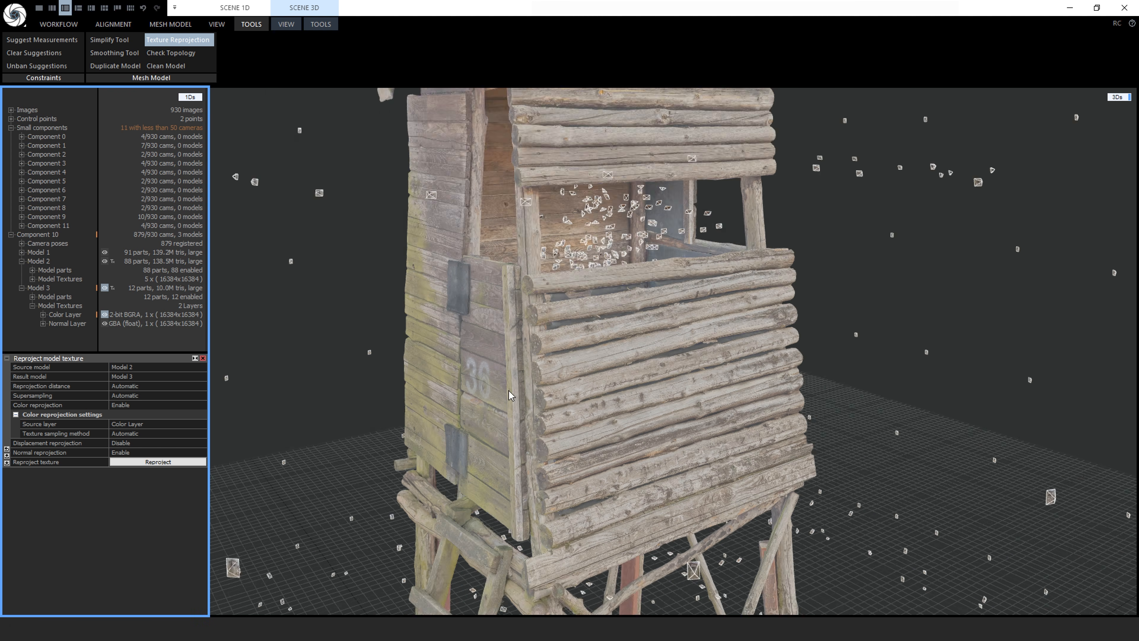
scroll(545, 457, down, 3)
drag(512, 529, 517, 489)
scroll(518, 489, up, 4)
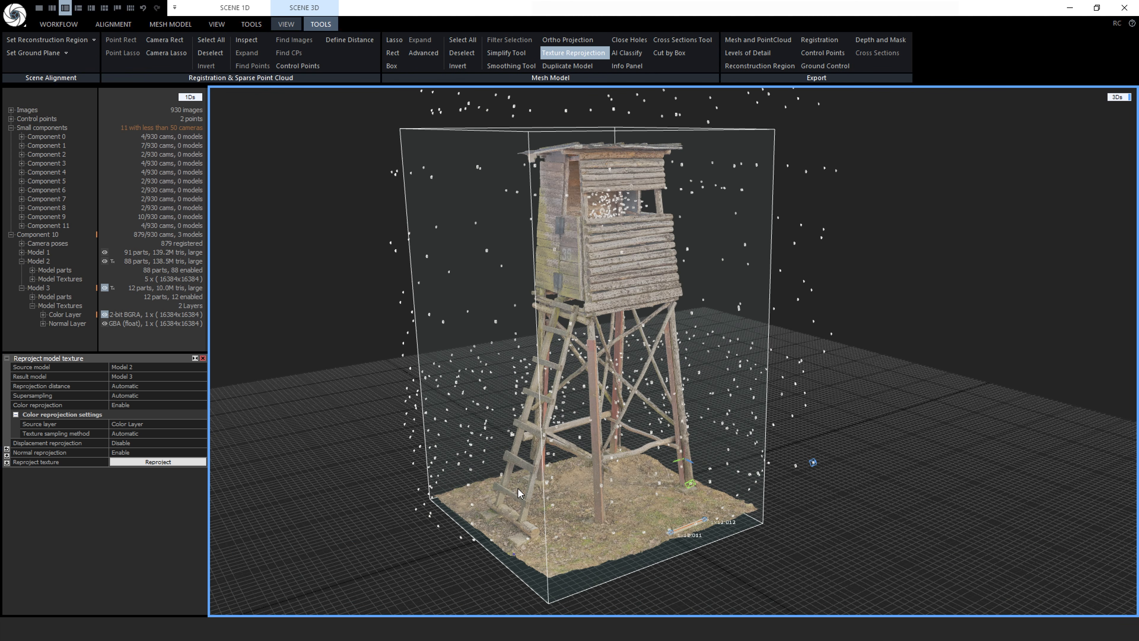
- Start exporting Model 3 in Autodesk's FBX format, saving it as Tower in the [4]Export folder
click(17, 15)
click(75, 151)
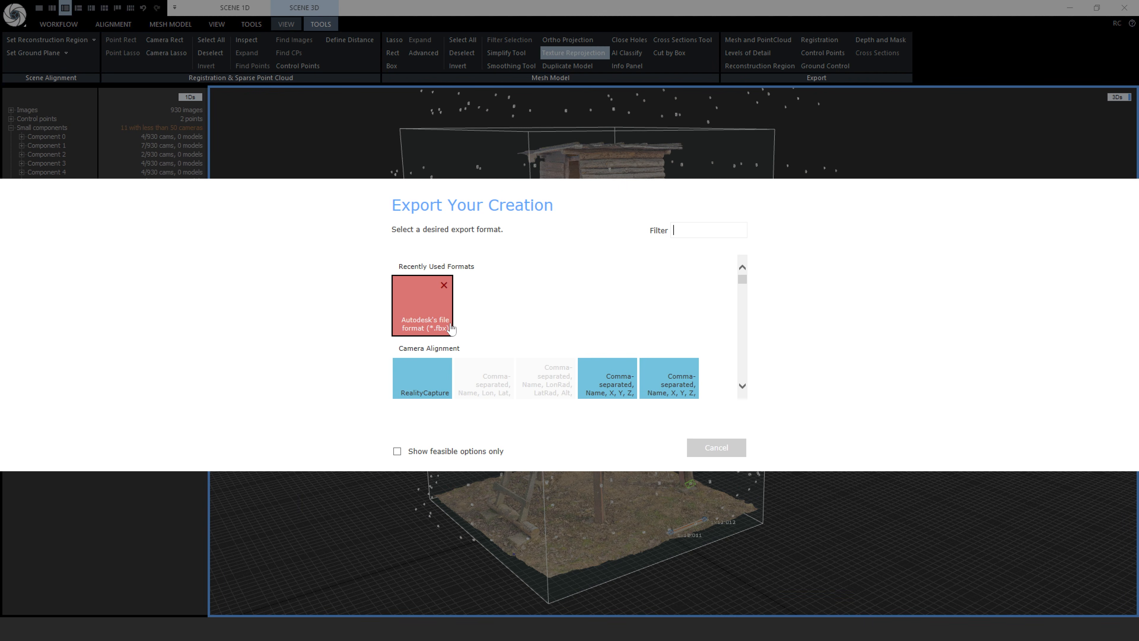
click(451, 329)
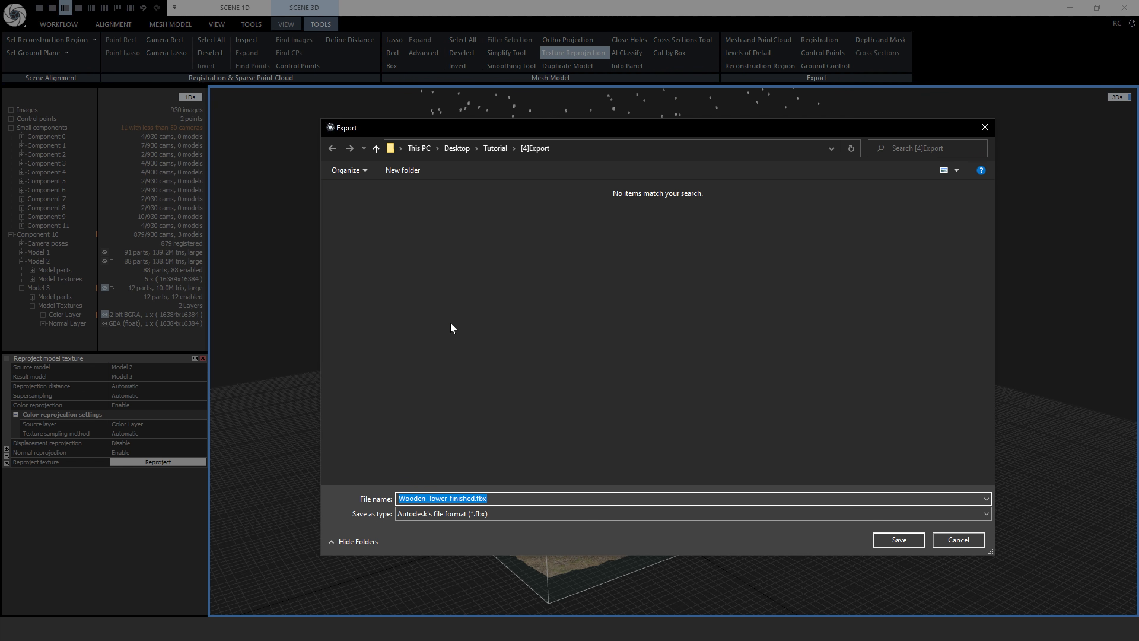
text(Tower)
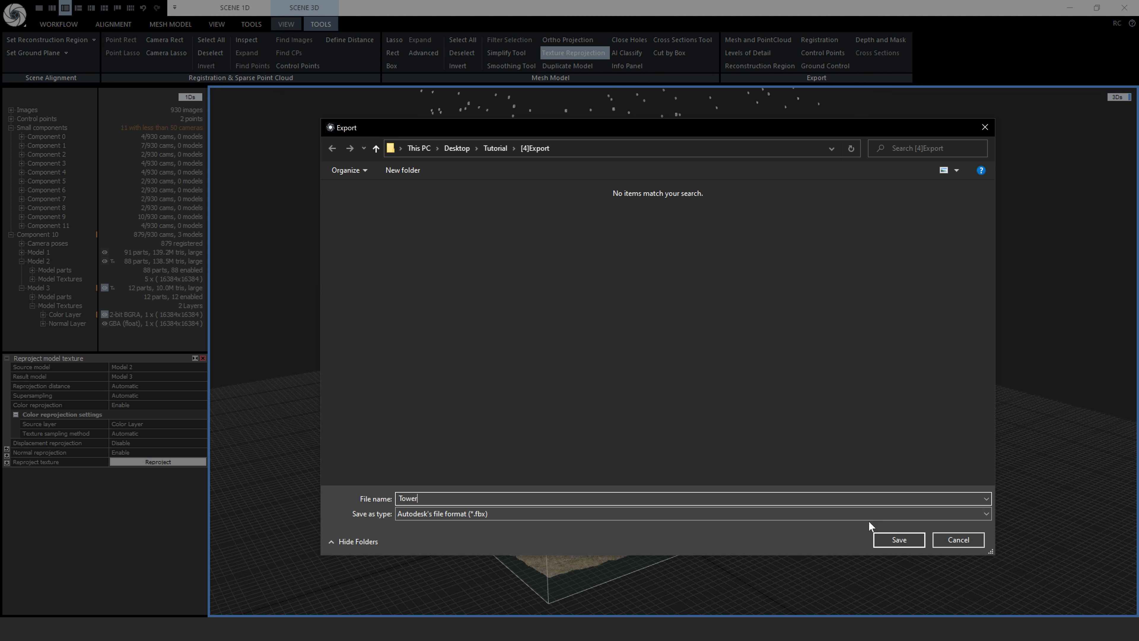
click(919, 540)
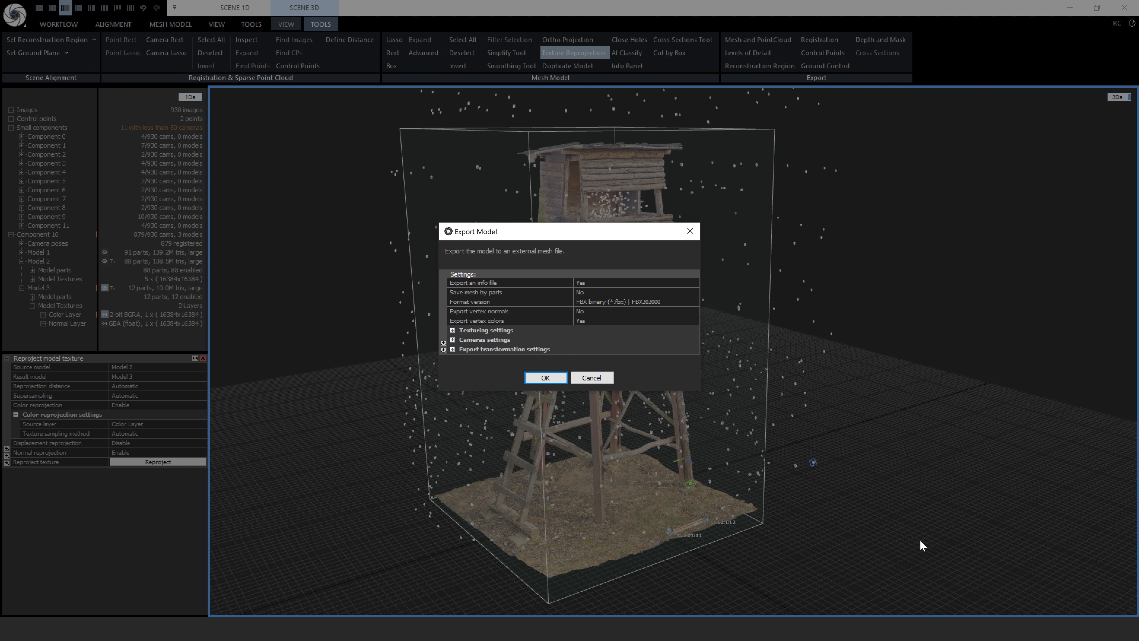
- Enable vertex normals and disable vertex colors for the export, and expand the texturing settings in the enlarged dialog
click(695, 311)
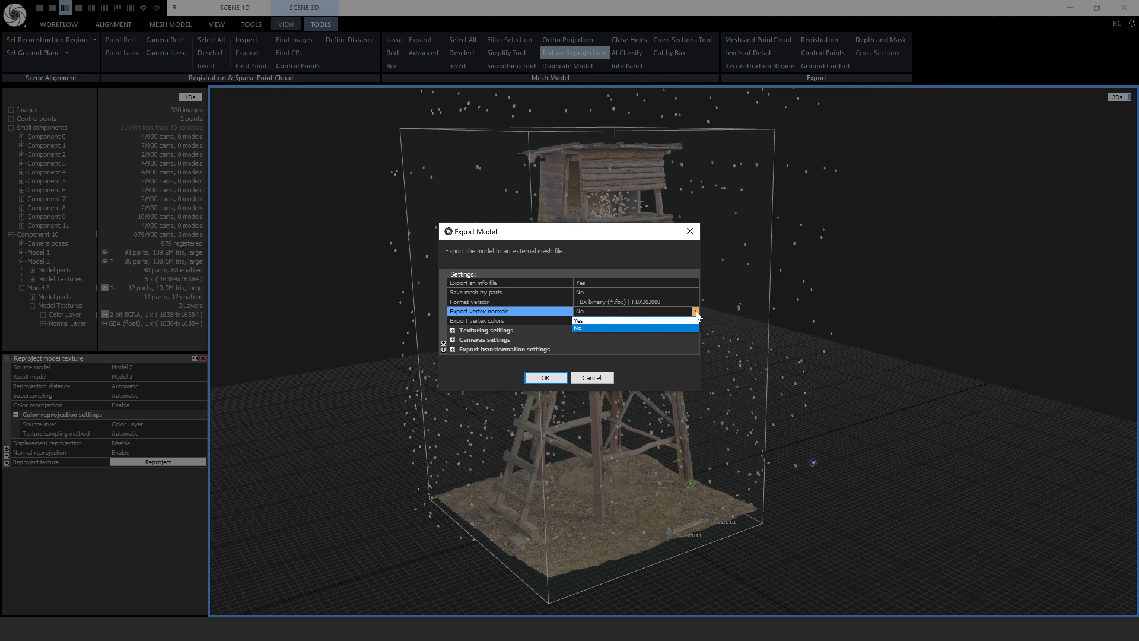
click(689, 319)
click(694, 321)
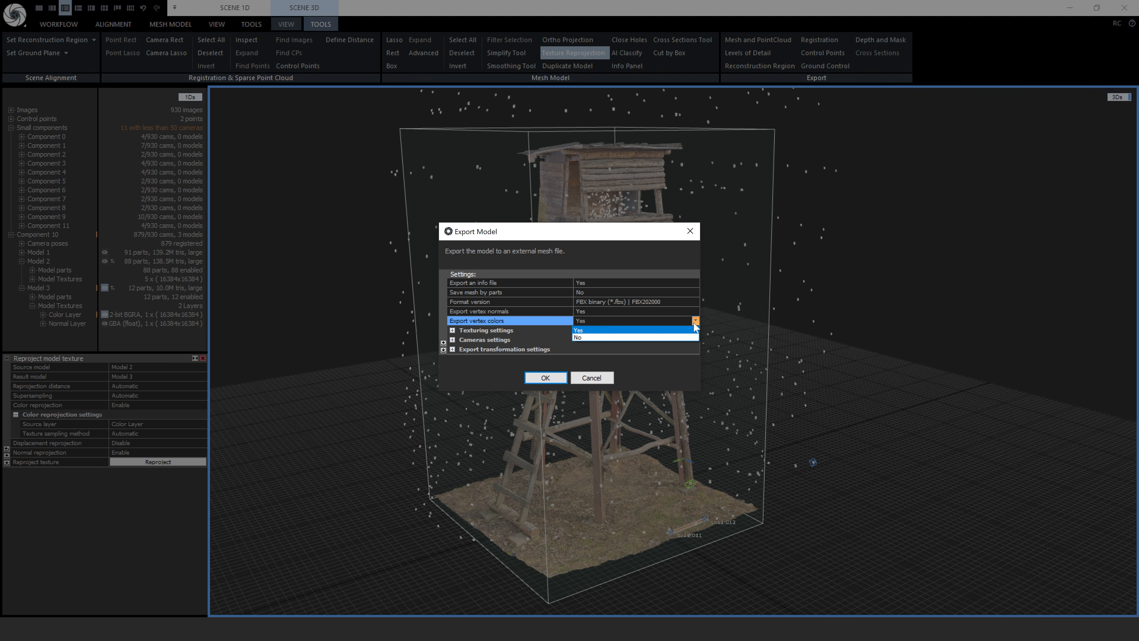
click(689, 335)
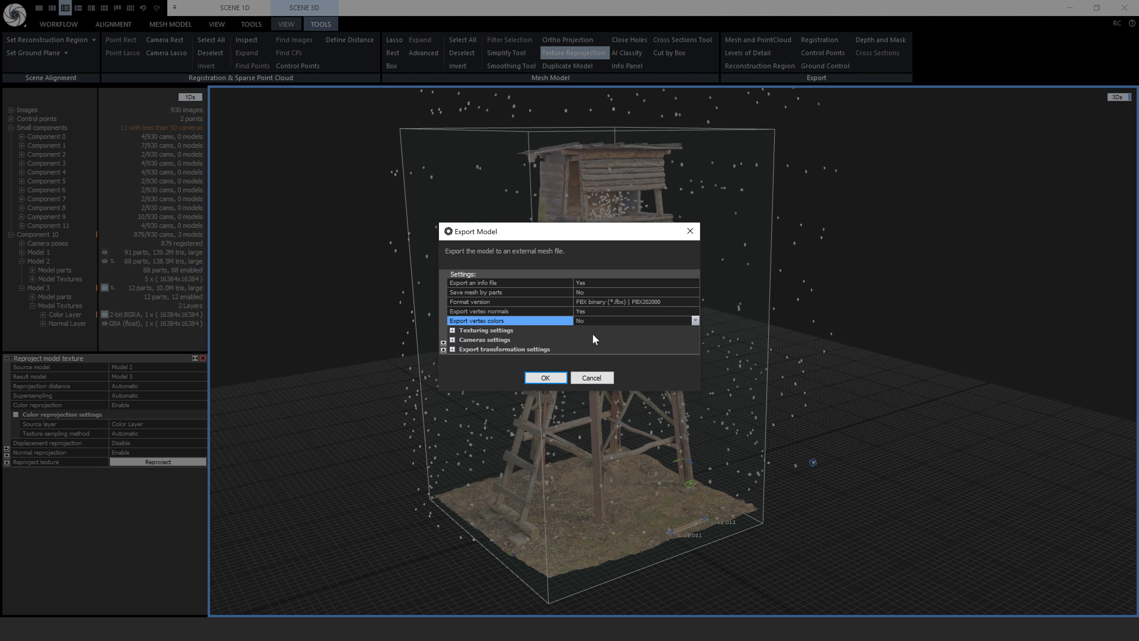
click(452, 330)
drag(632, 390, 648, 523)
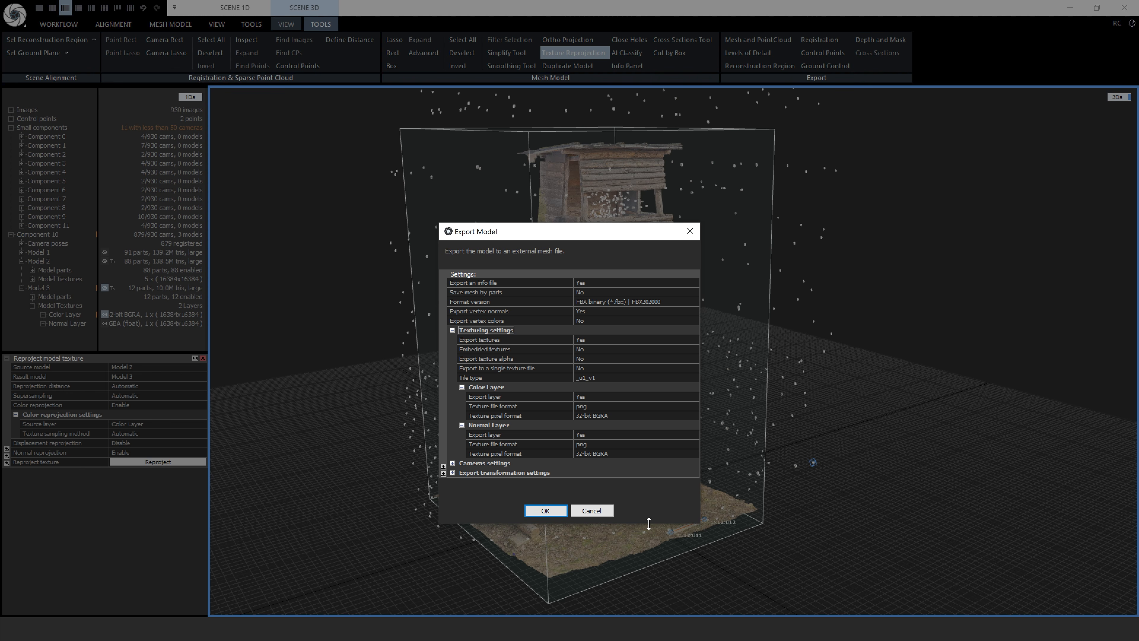
- Set the export transformation preset to Maya + Arnold, Unreal
click(452, 473)
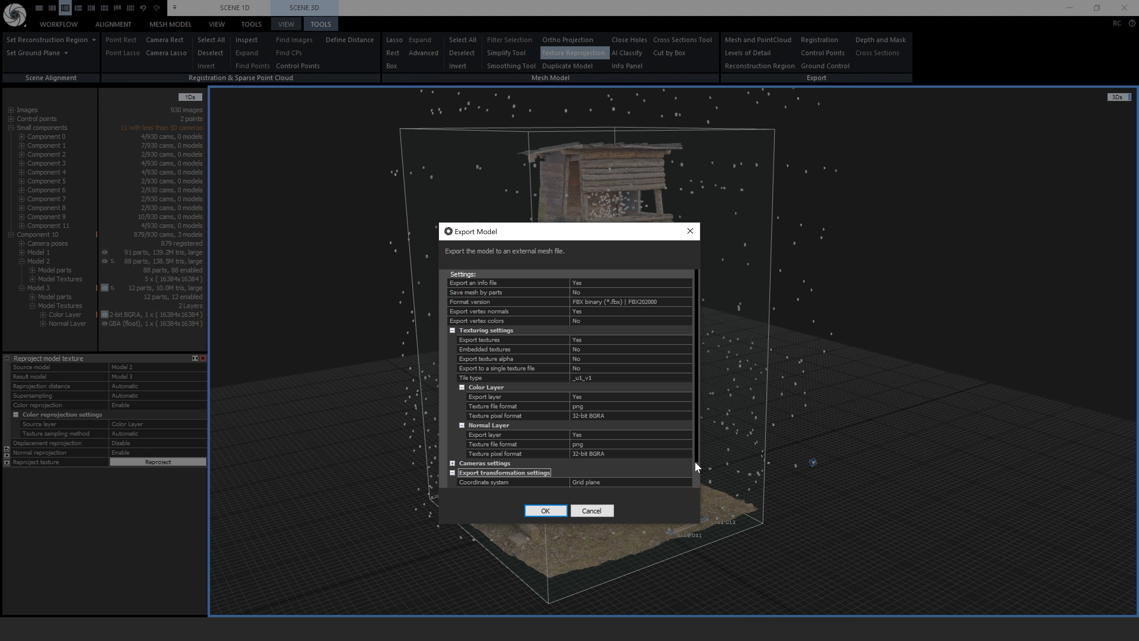
drag(693, 457, 698, 479)
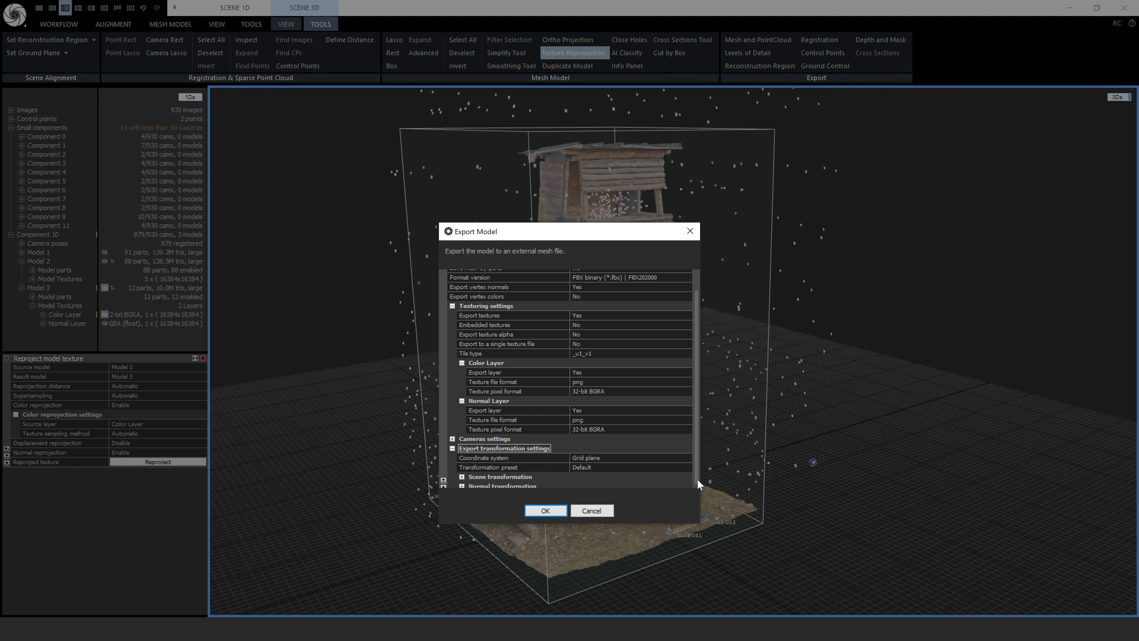
click(688, 468)
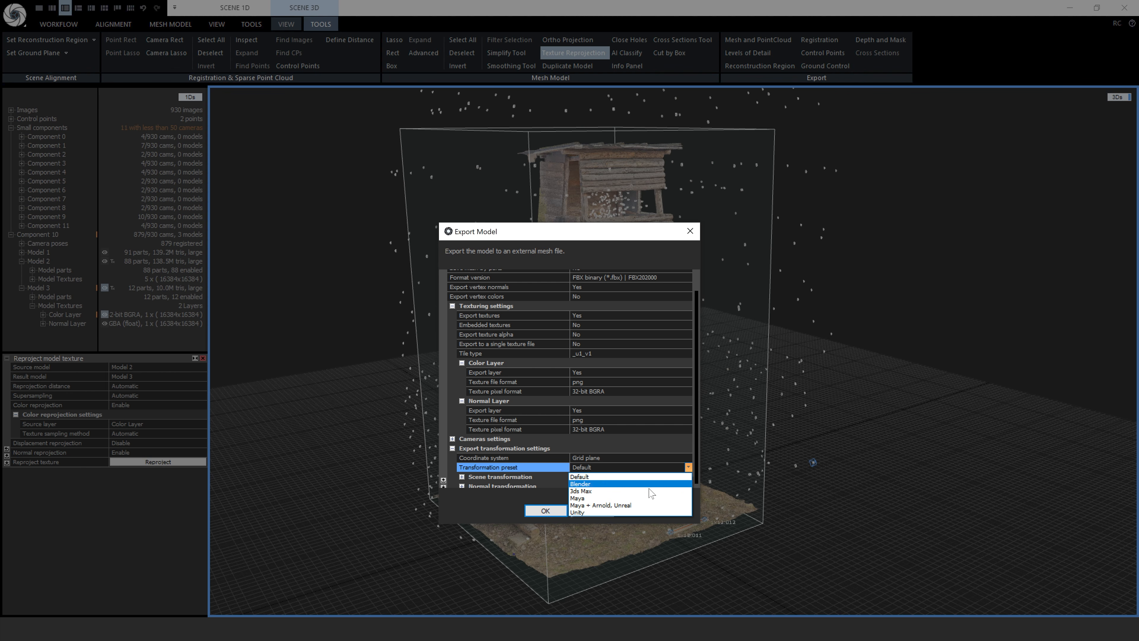
click(628, 505)
- Review the preset's scene and normal transformation settings, and export the model
click(462, 473)
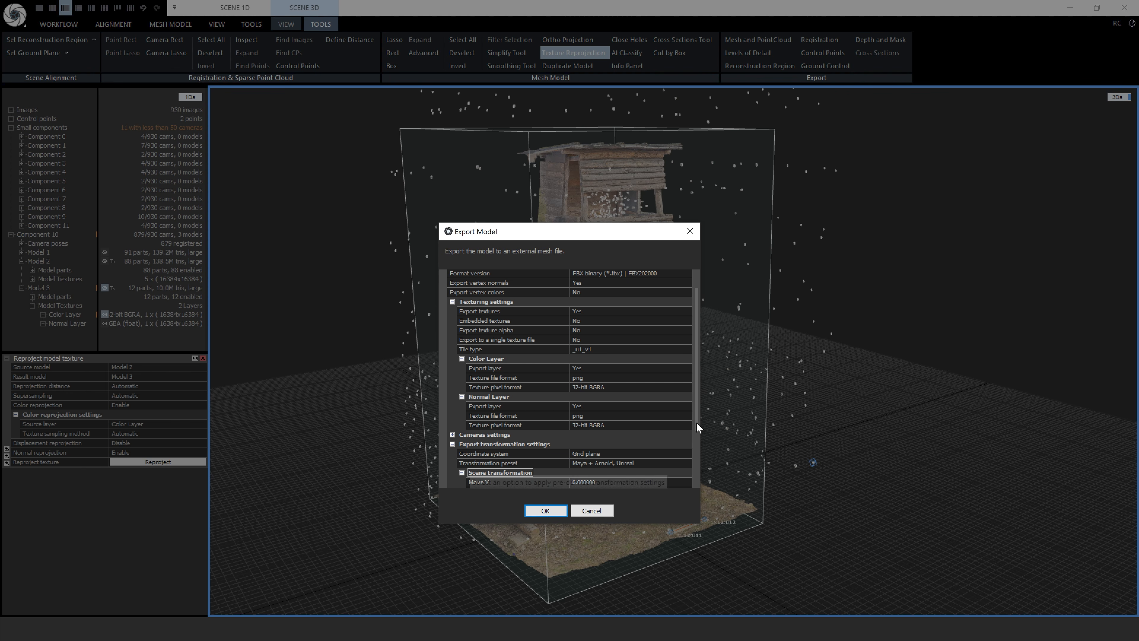
drag(696, 422, 697, 477)
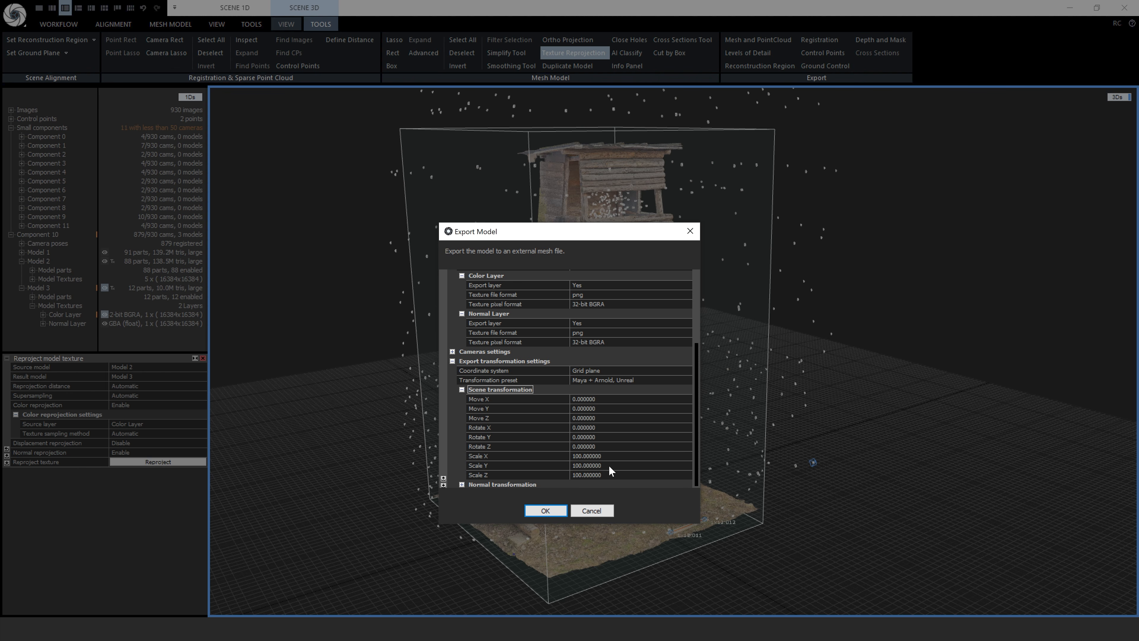
scroll(609, 467, down, 1)
click(462, 481)
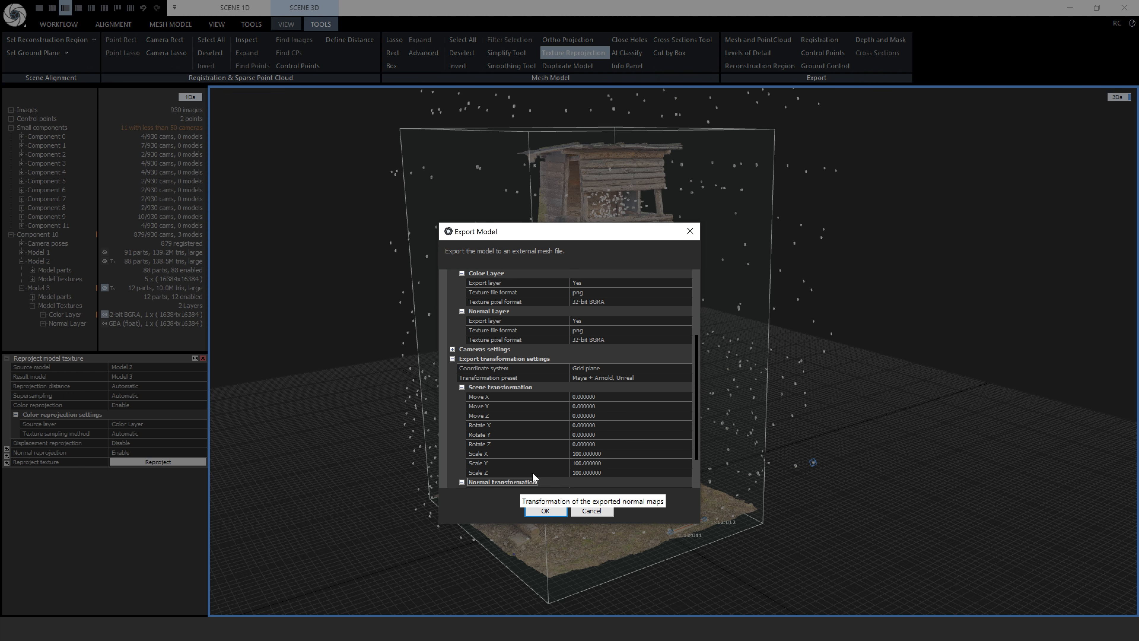
scroll(640, 456, down, 2)
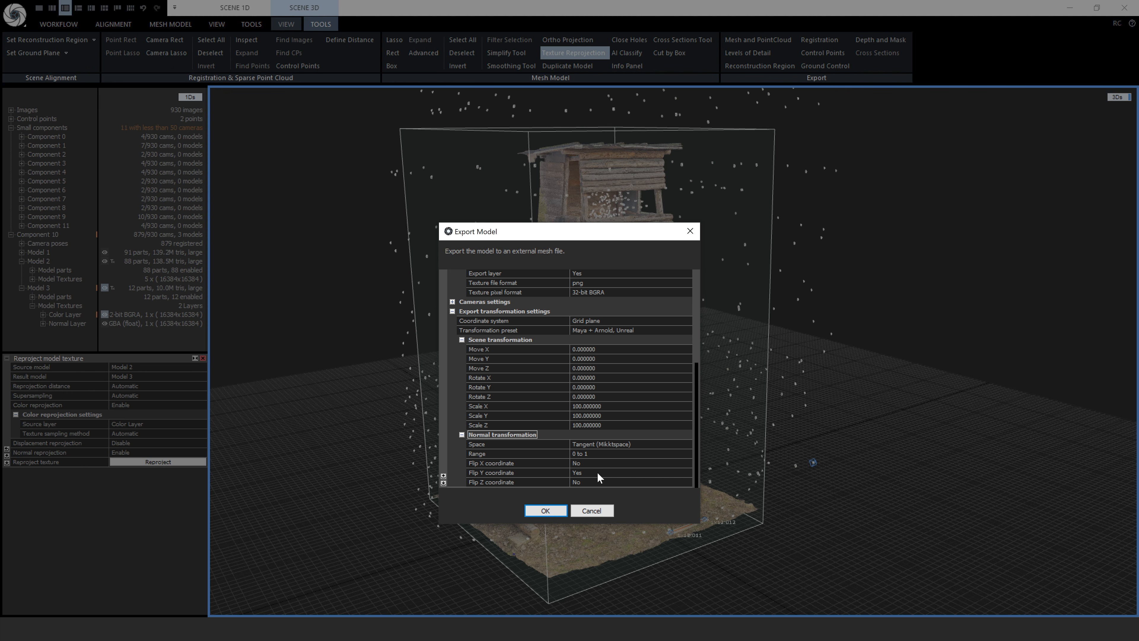
click(556, 510)
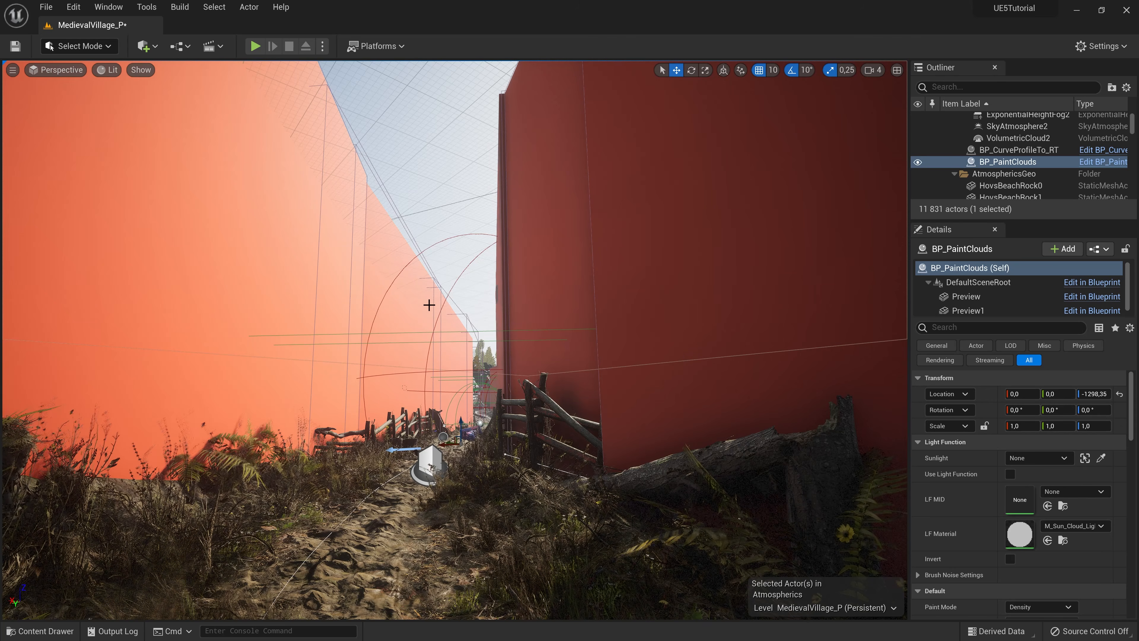
- Switch to Unreal Engine and hide the editor overlays of the MedievalVillage_P level with Game View
key(g)
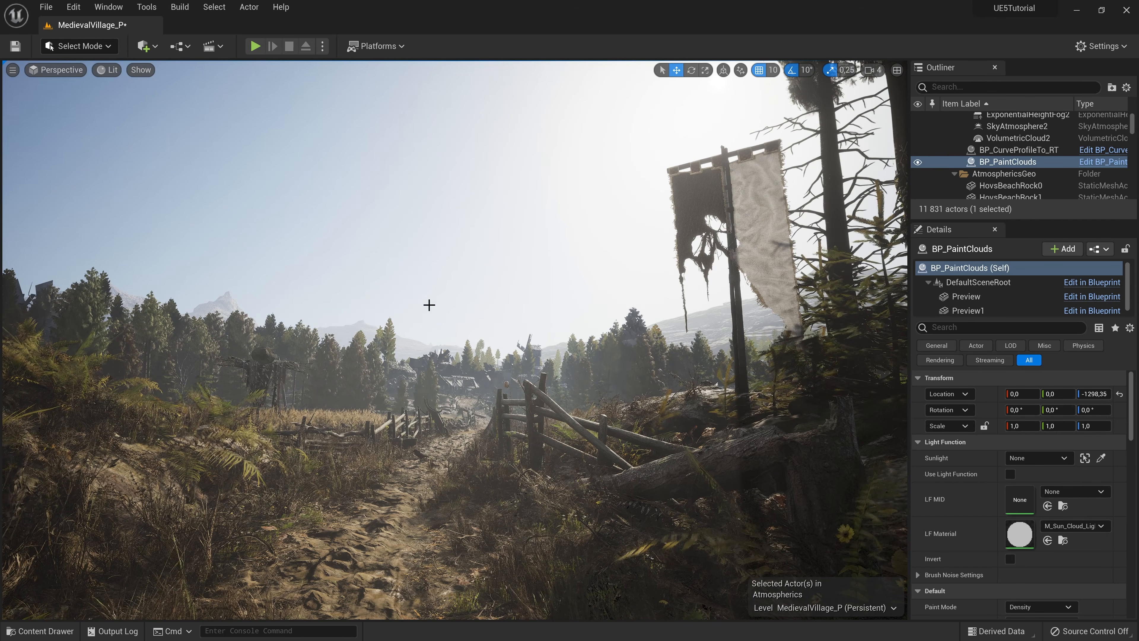
right_drag(429, 305, 424, 354)
key(w)
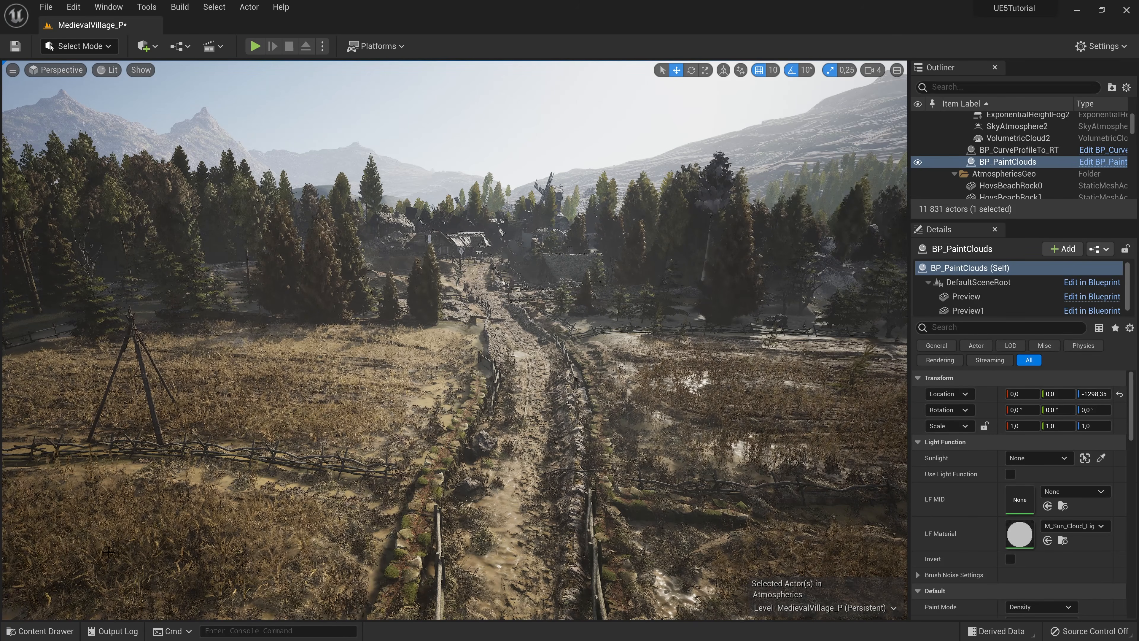
- Dock the Content Browser in the layout and shrink its thumbnails to fit all content folders
click(45, 632)
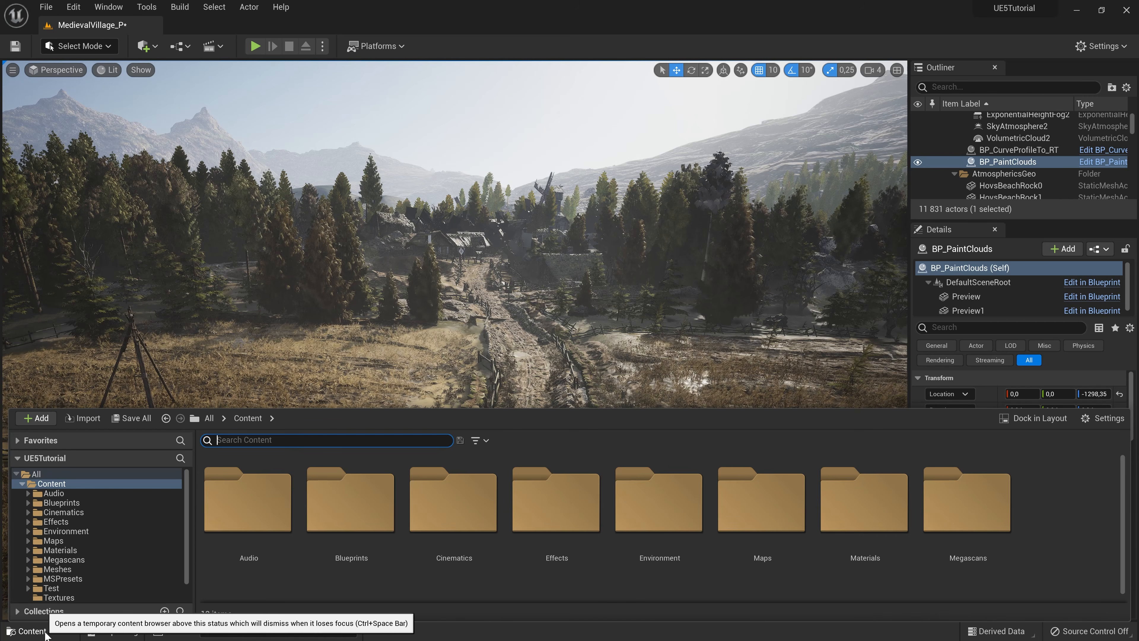
click(1039, 420)
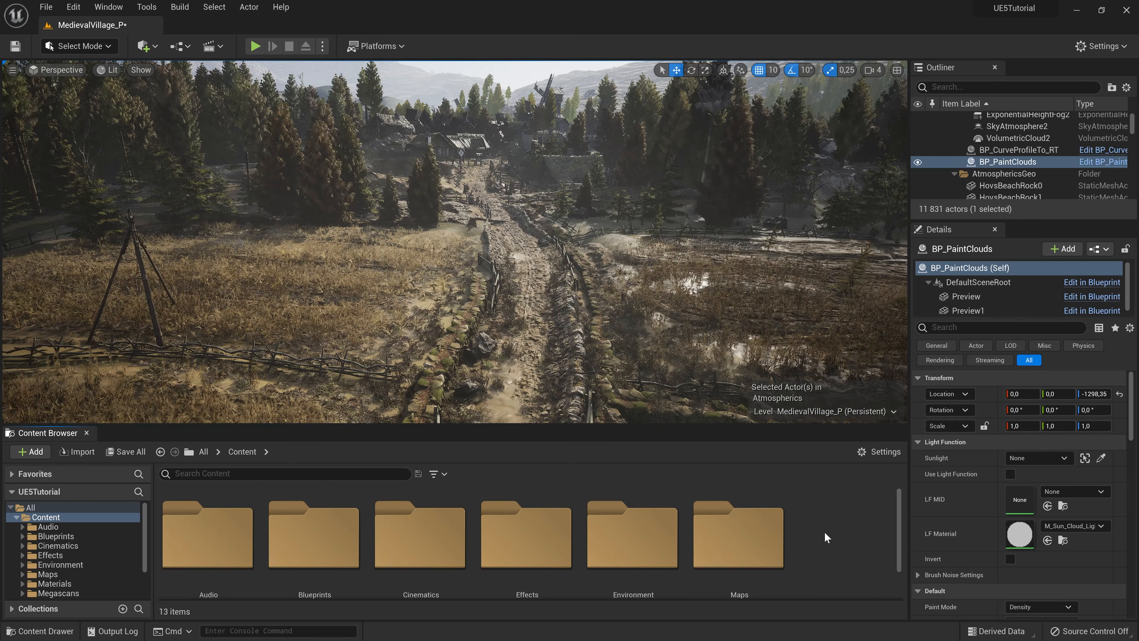
key(ctrl)
ctrl+scroll(815, 537, down, 3)
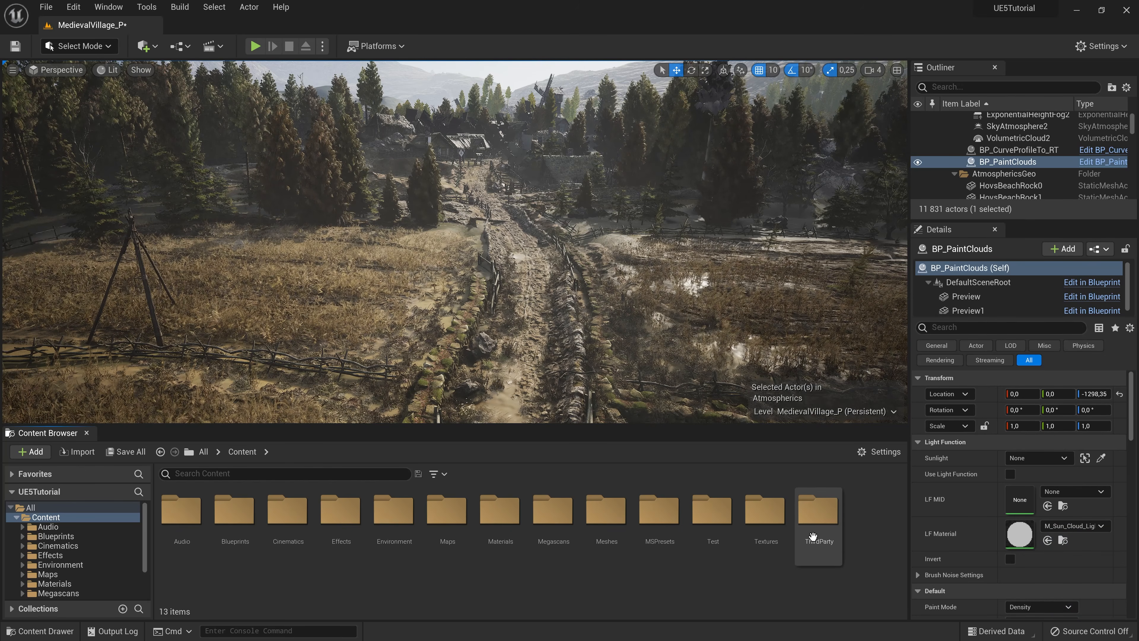
- Create a folder named RealityCapture inside Content and open it
click(35, 452)
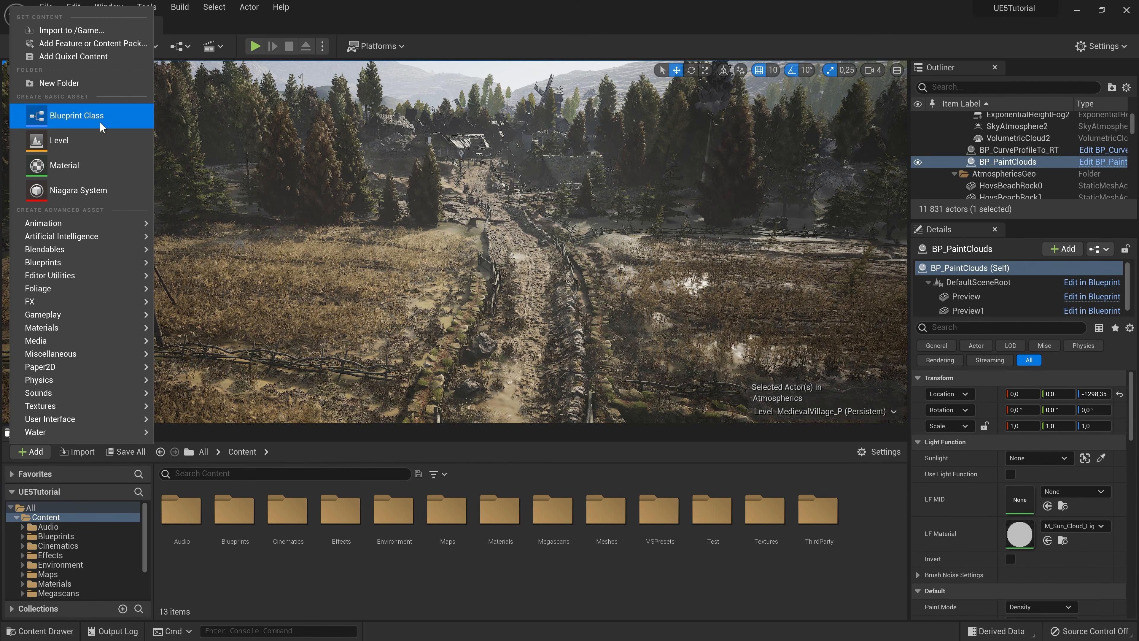
click(86, 83)
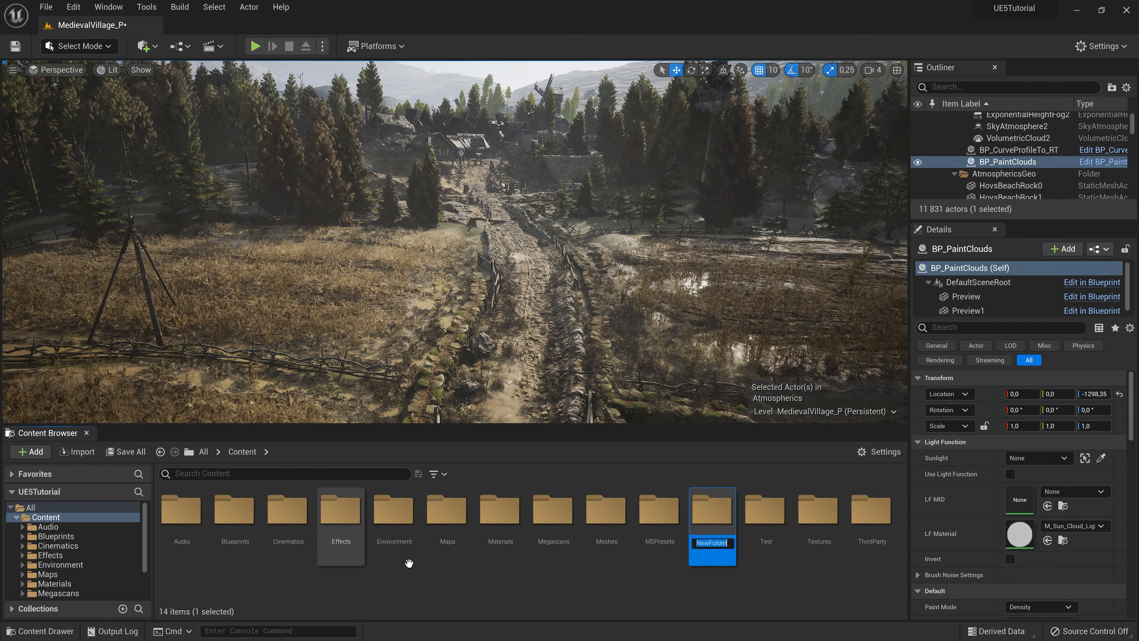
text(Realit)
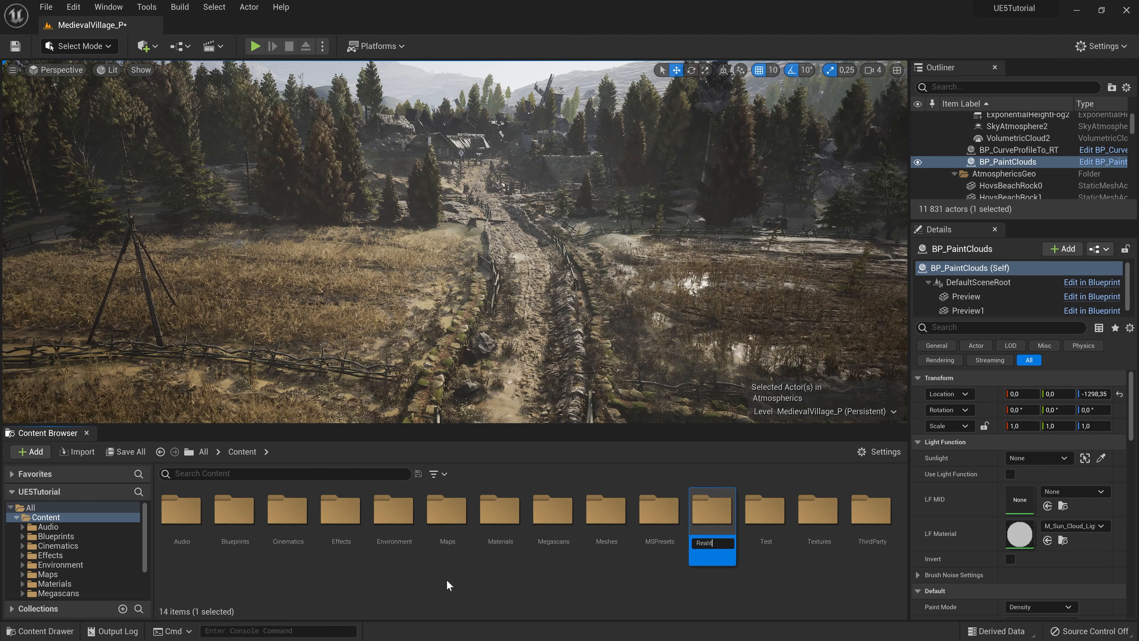
text(yCapture)
key(Return)
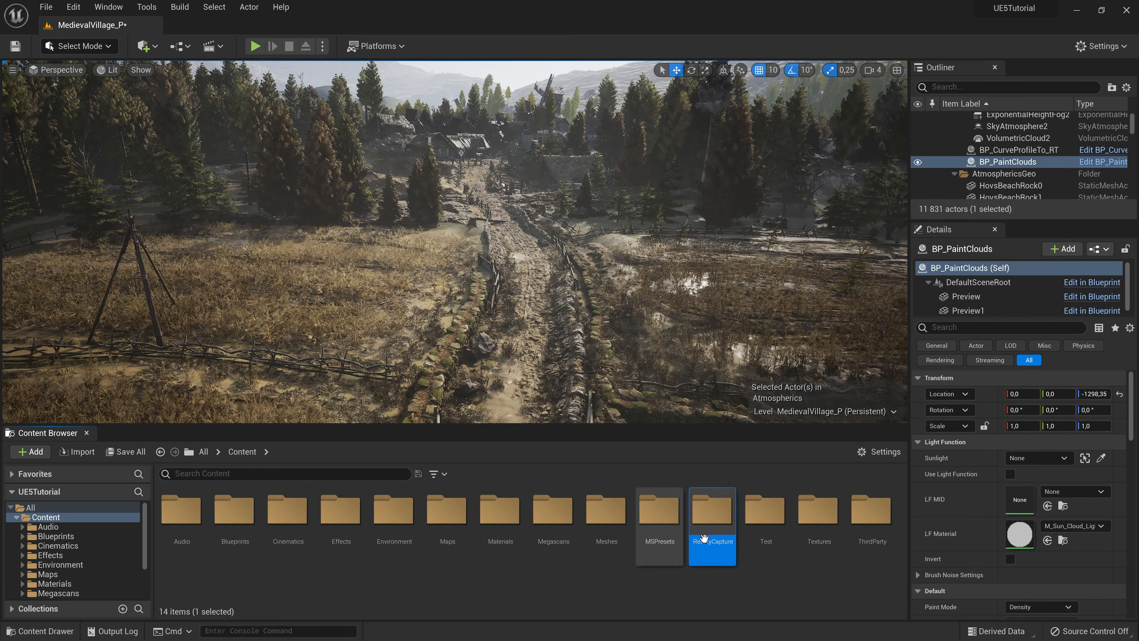
double_click(720, 523)
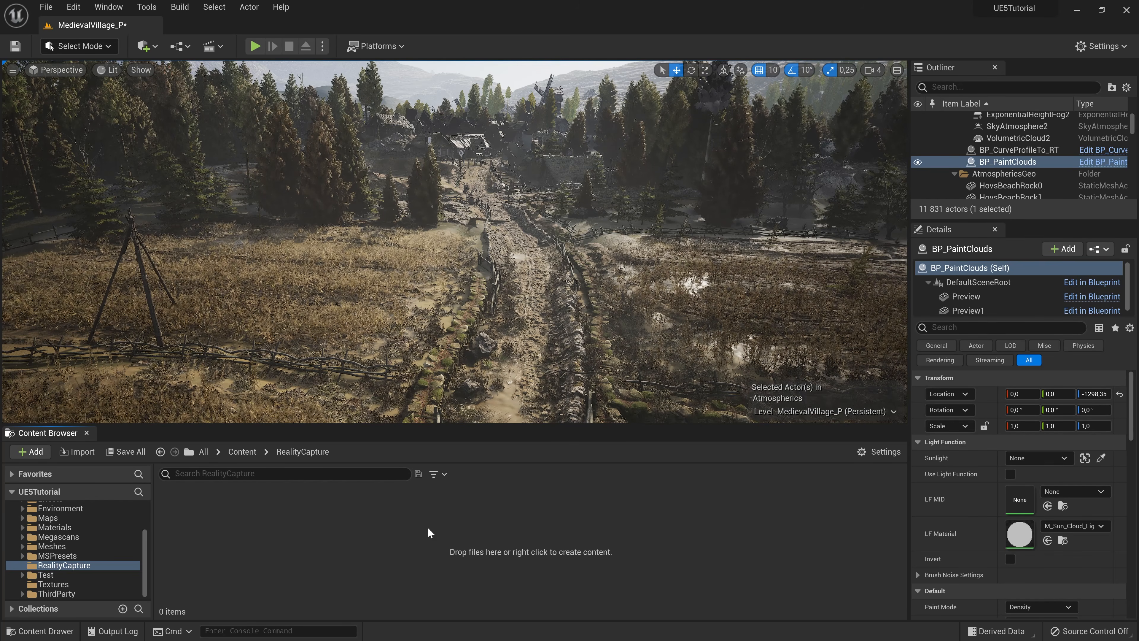
- Import Tower.fbx into the RealityCapture folder with the default FBX options, and save the imported mesh, material and textures
click(83, 456)
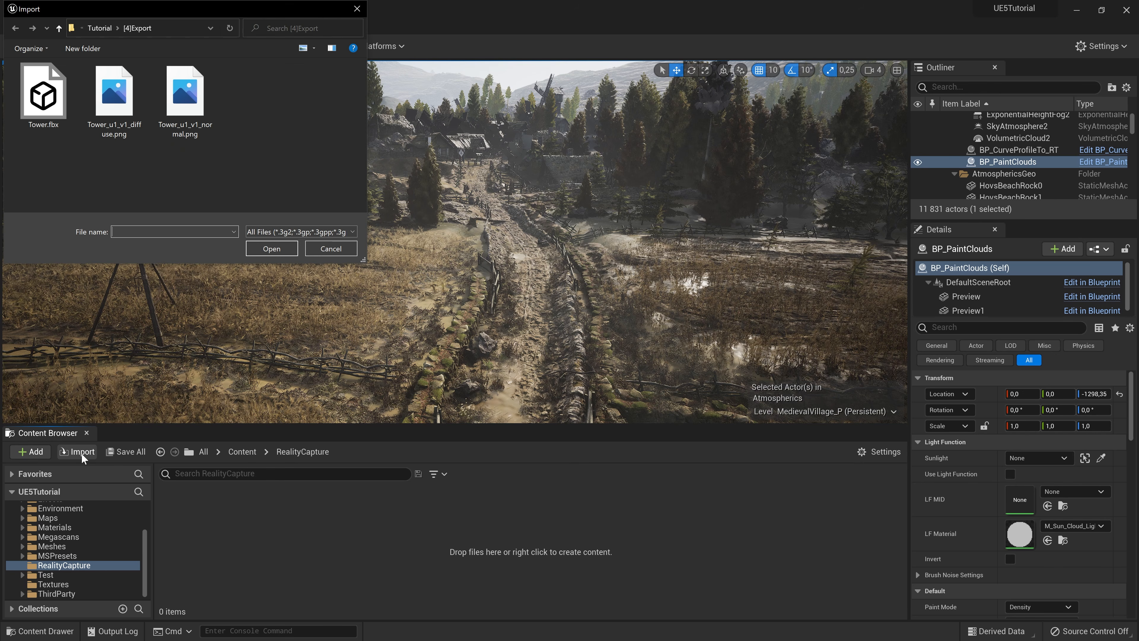
click(44, 116)
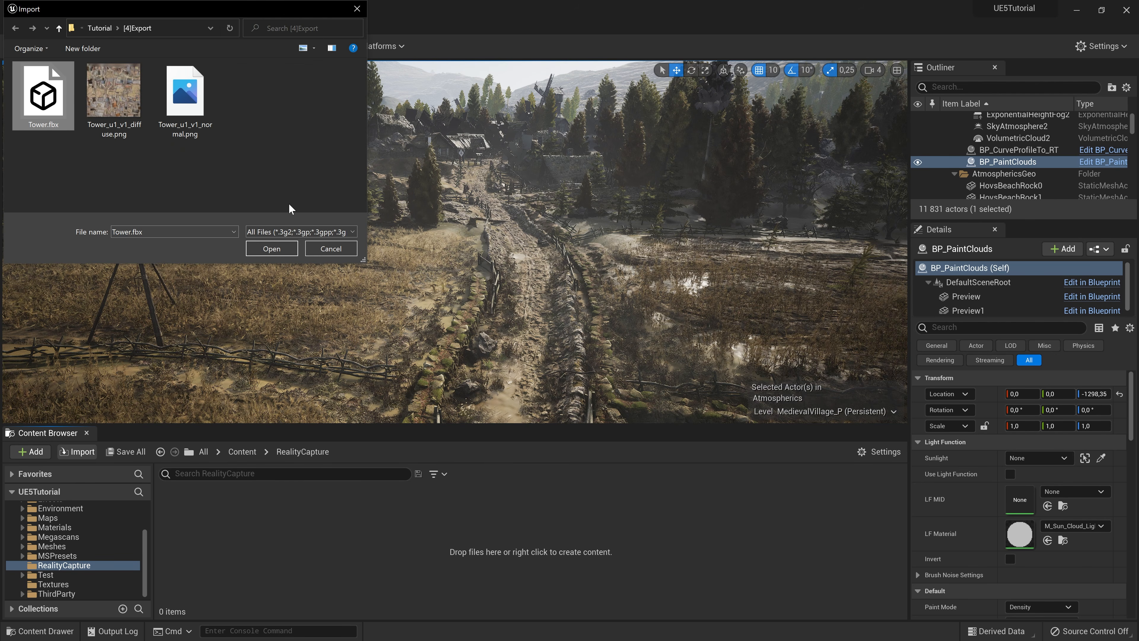
click(289, 254)
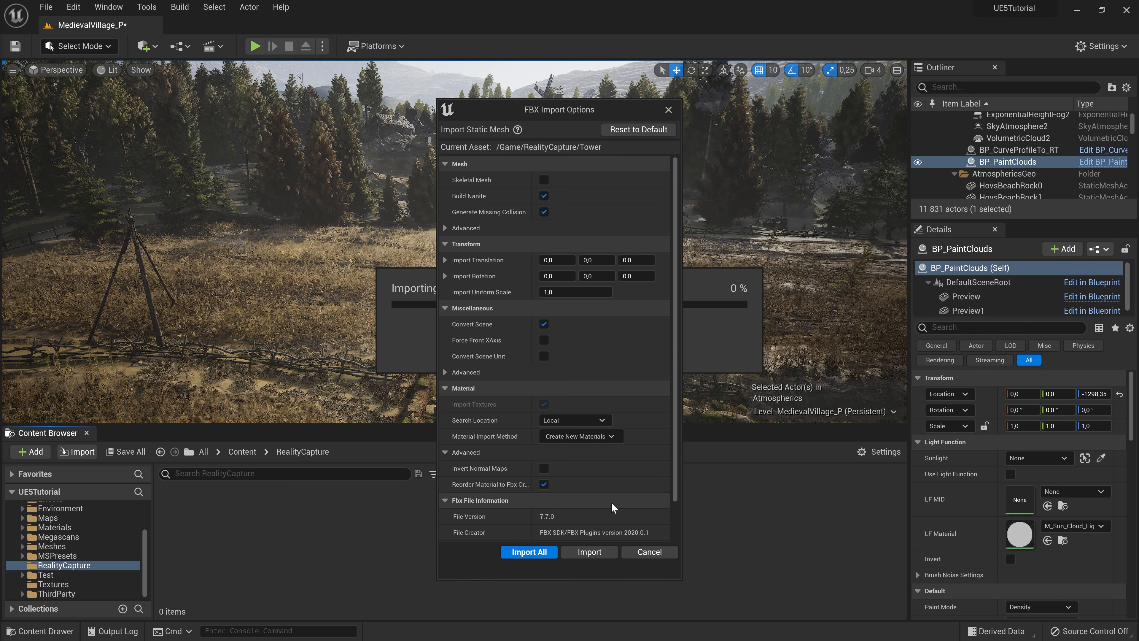
click(600, 550)
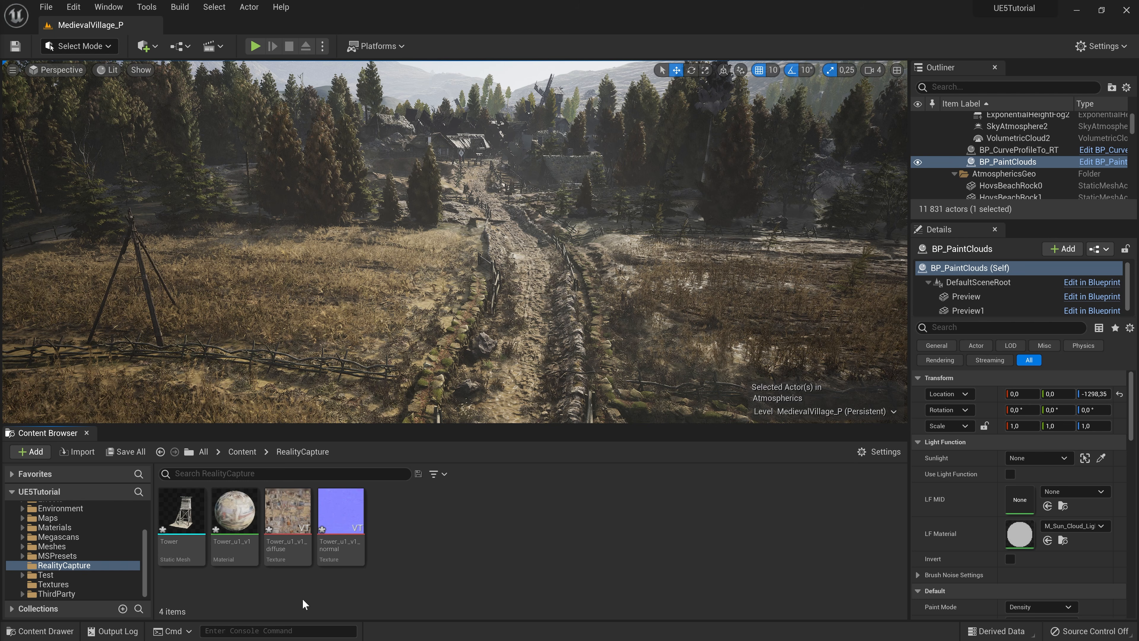
click(132, 451)
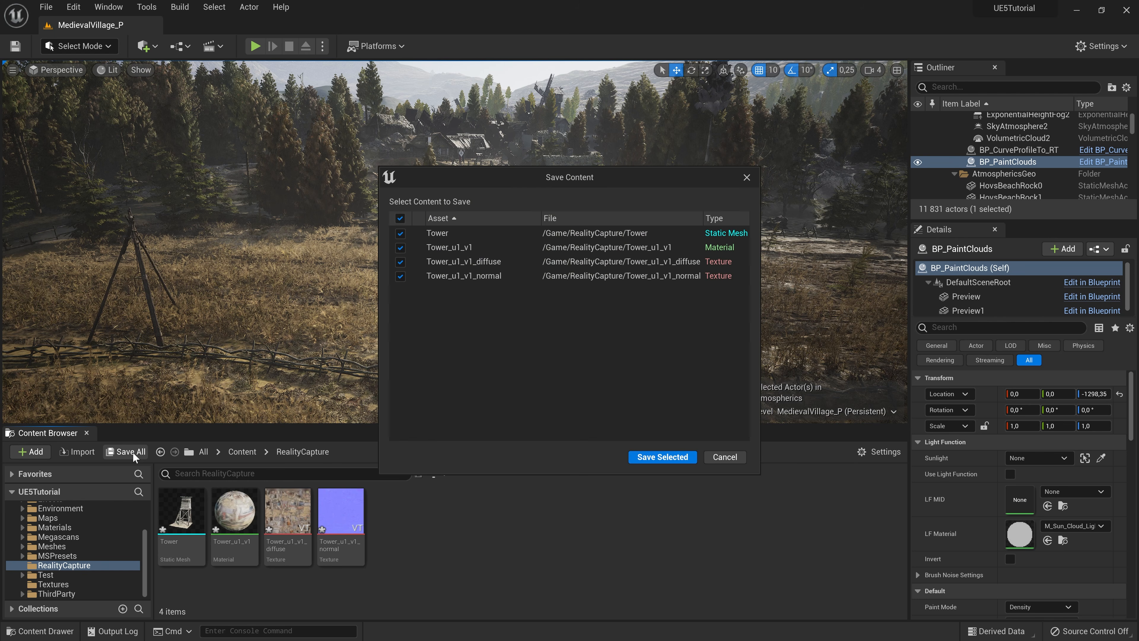
click(674, 459)
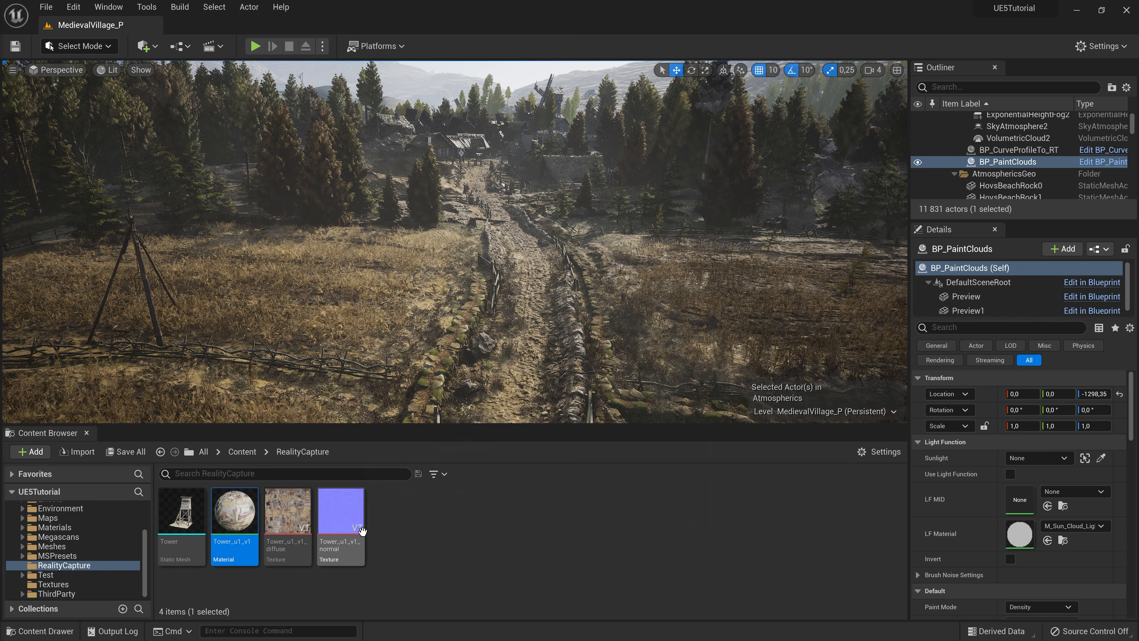
- Open the Tower_u1_v1 material and spread its normal texture sample and result node apart in the graph
mouse_move(366, 532)
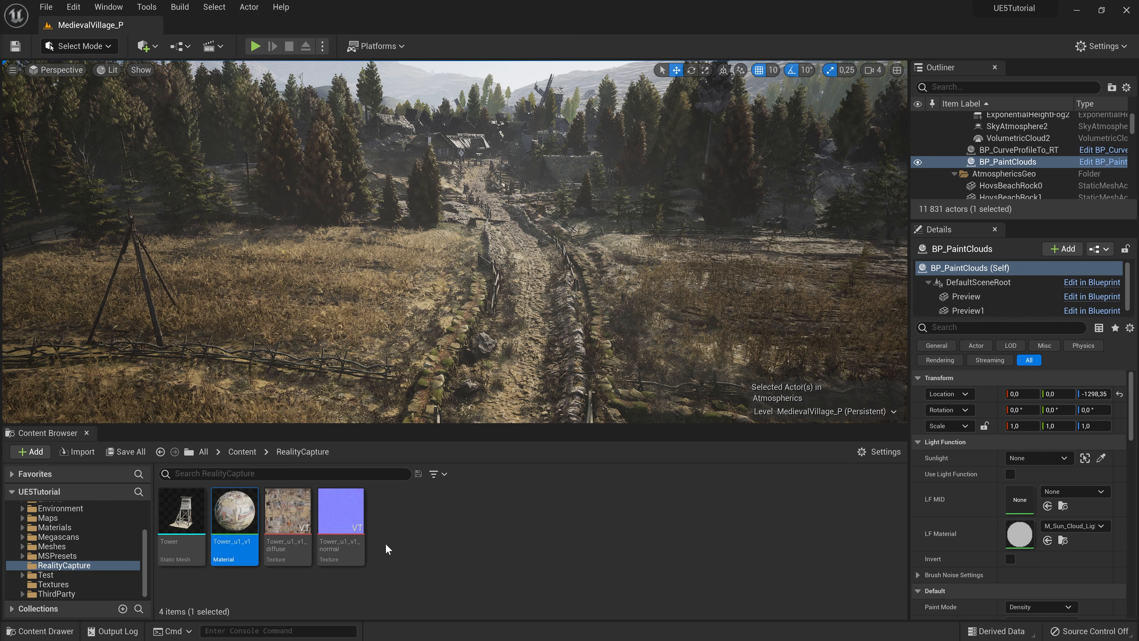
double_click(242, 522)
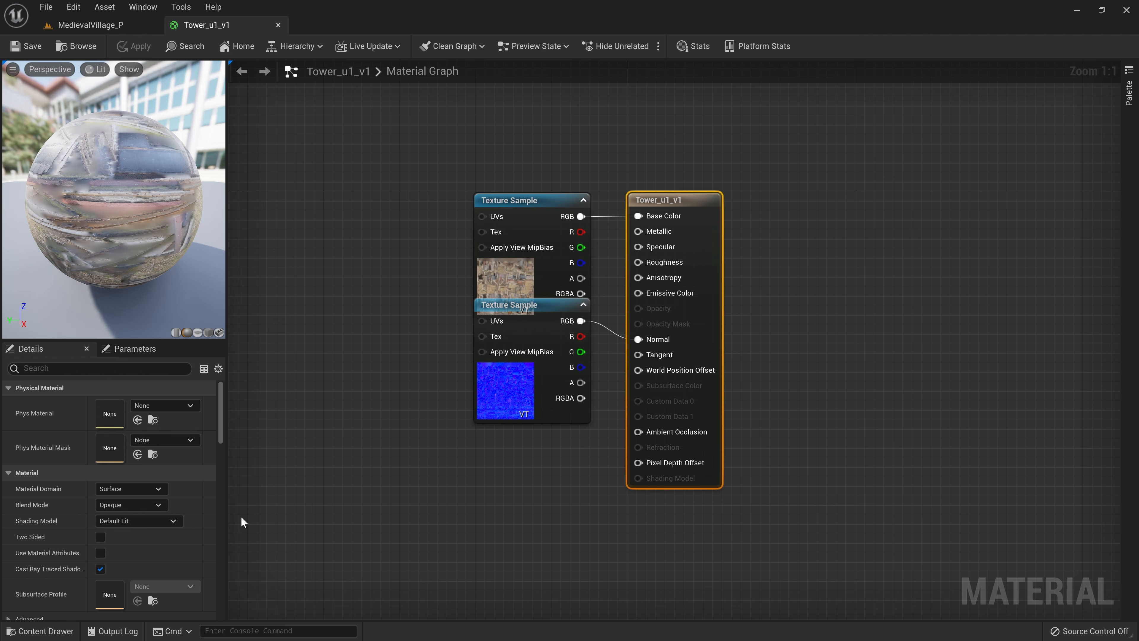
scroll(318, 531, down, 1)
click(455, 370)
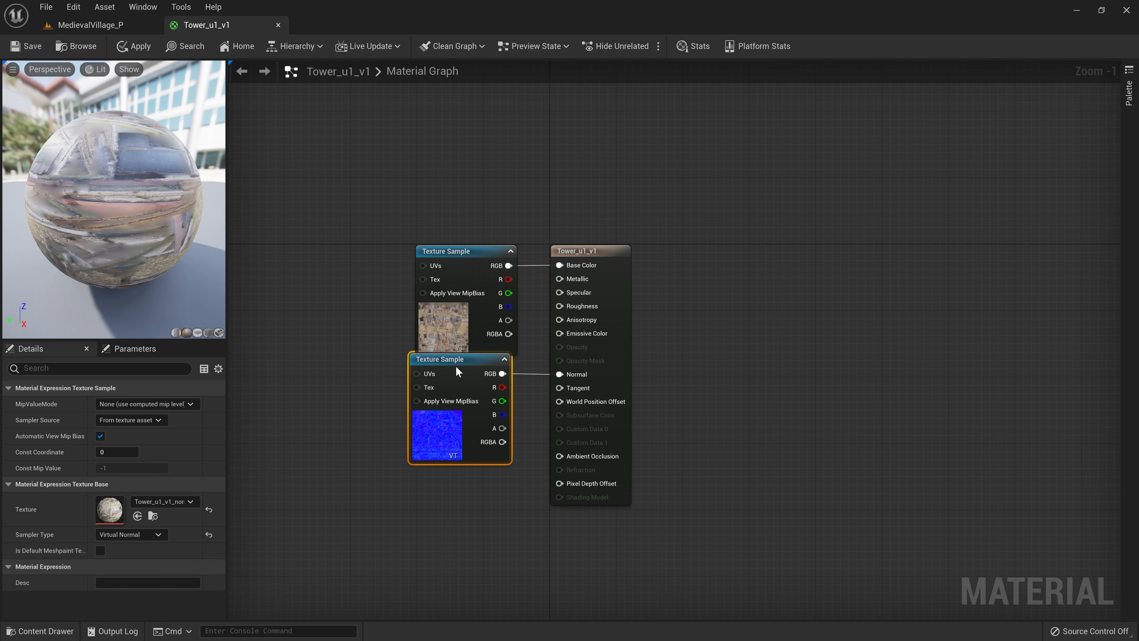
drag(455, 370, 466, 404)
drag(577, 251, 731, 258)
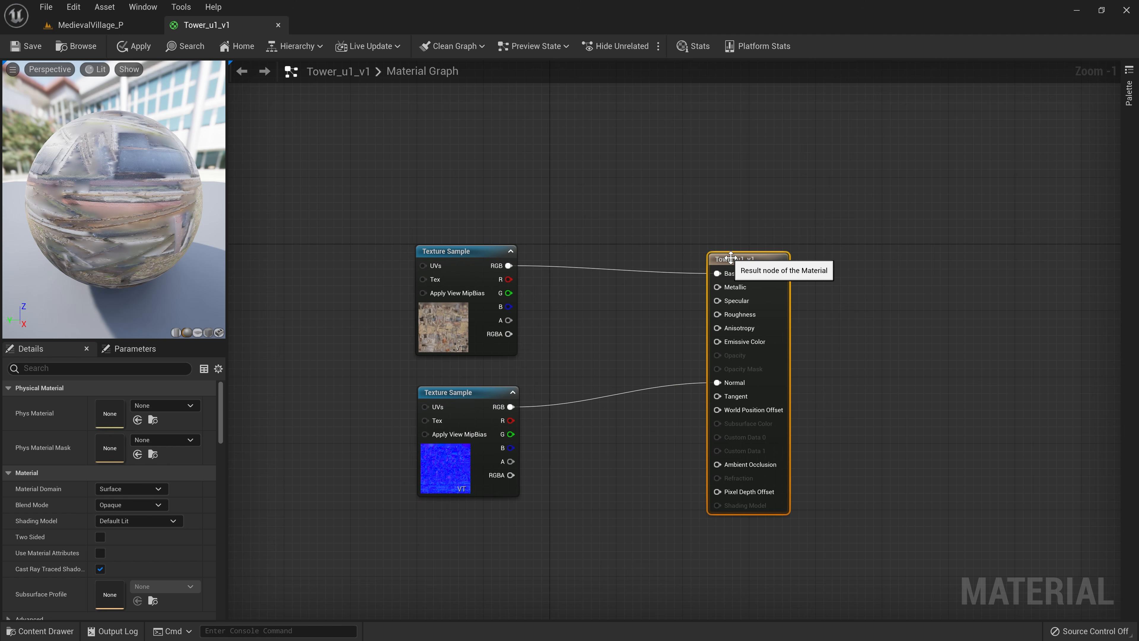
- Add a Multiply node and a scalar parameter named Brightness to the material graph
key(m)
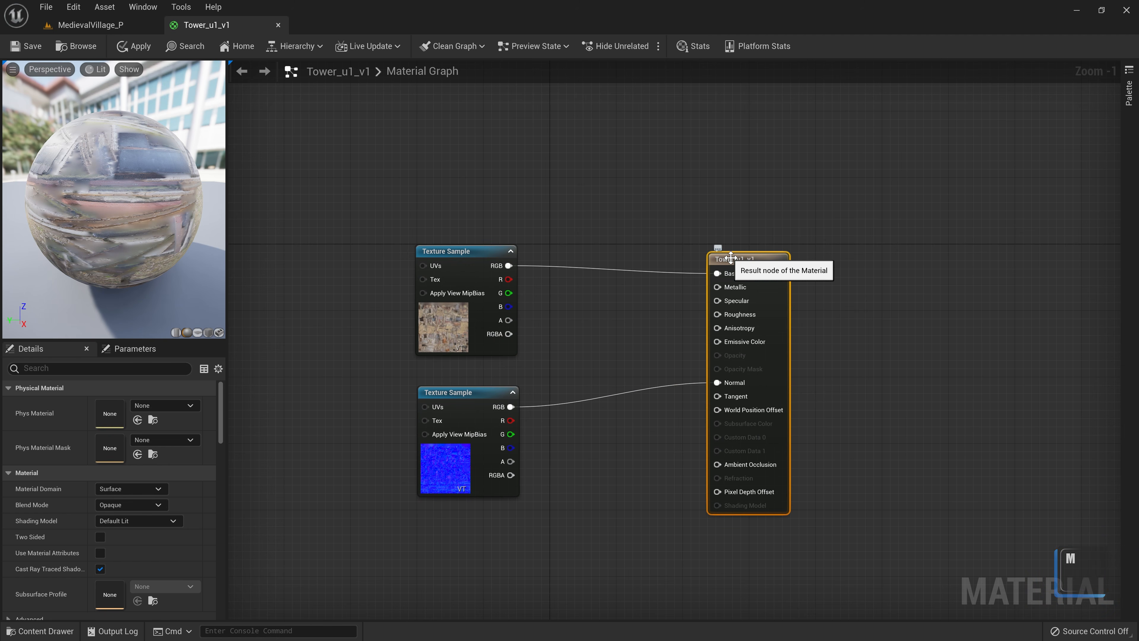
click(589, 197)
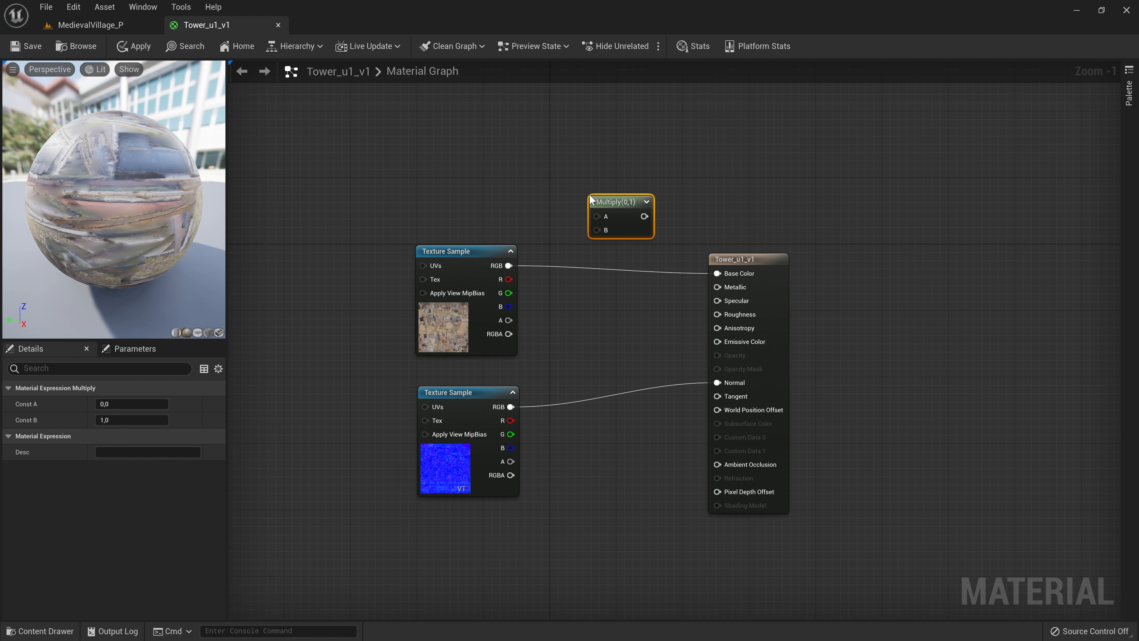
key(s)
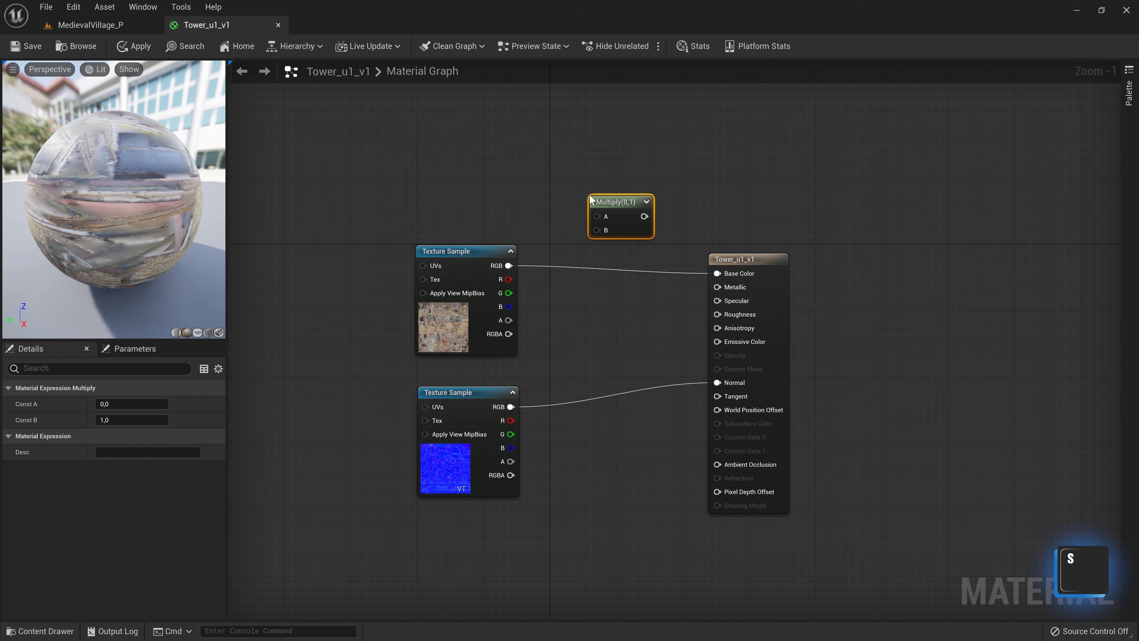
click(616, 298)
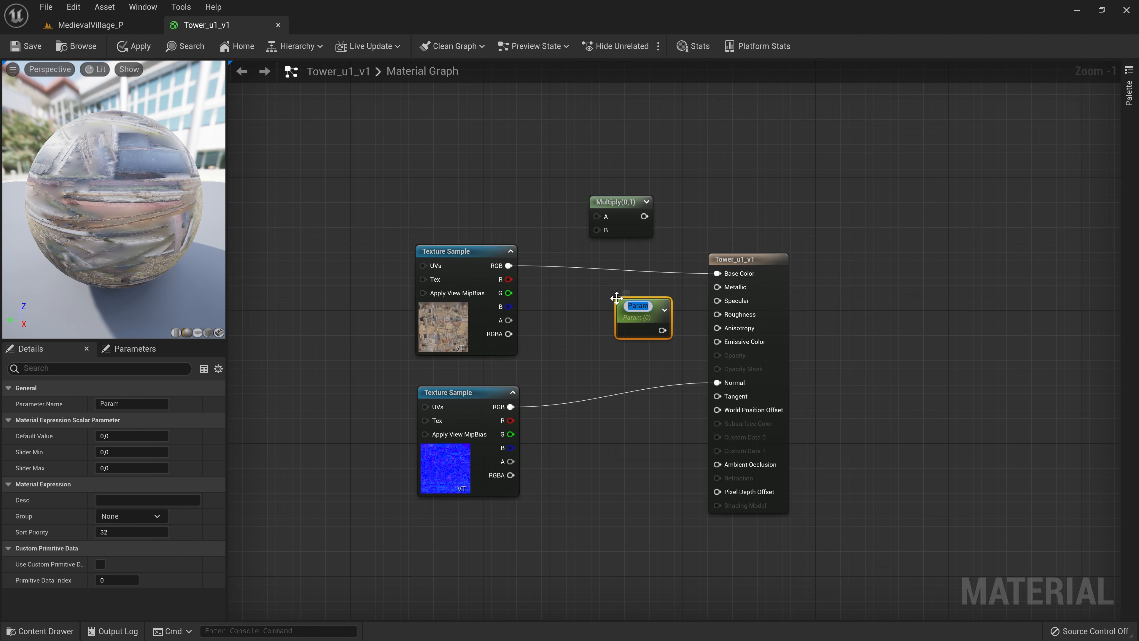
text(Brightness)
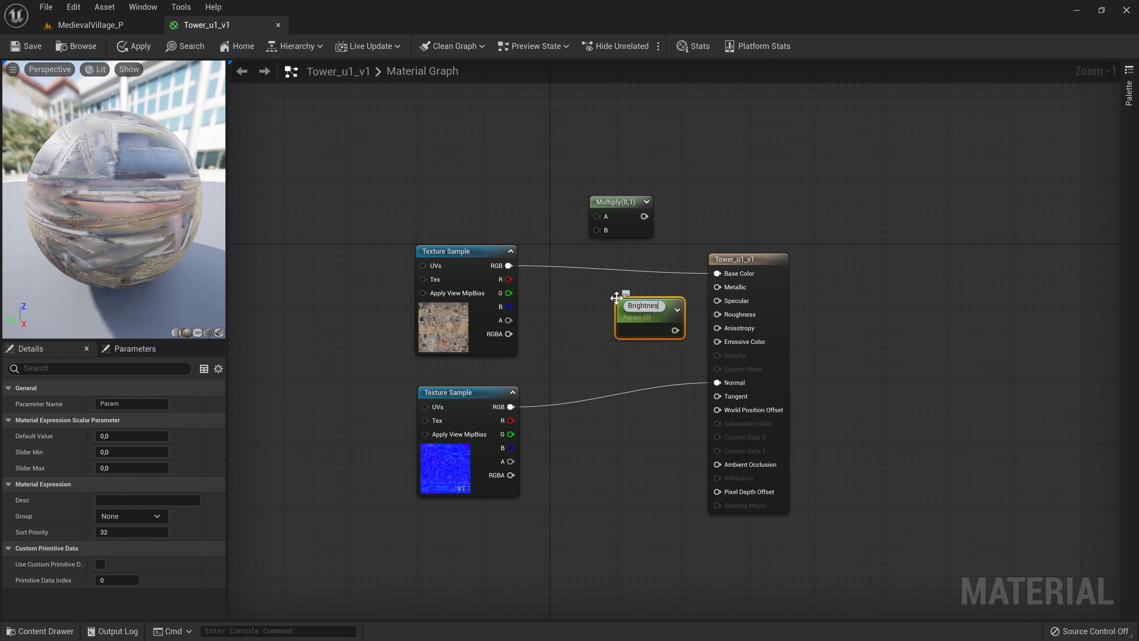
key(Return)
- Multiply the diffuse texture's RGB by Brightness, feed the result into Base Color, and set Brightness's default value to 1
drag(628, 301, 597, 216)
drag(509, 265, 599, 229)
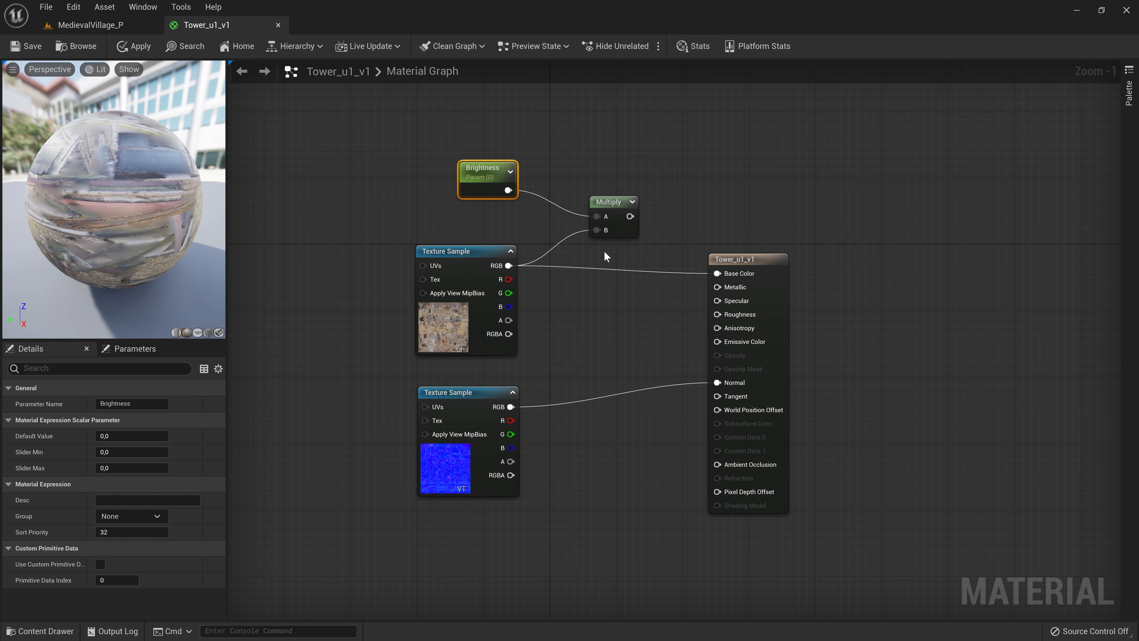
drag(630, 216, 717, 274)
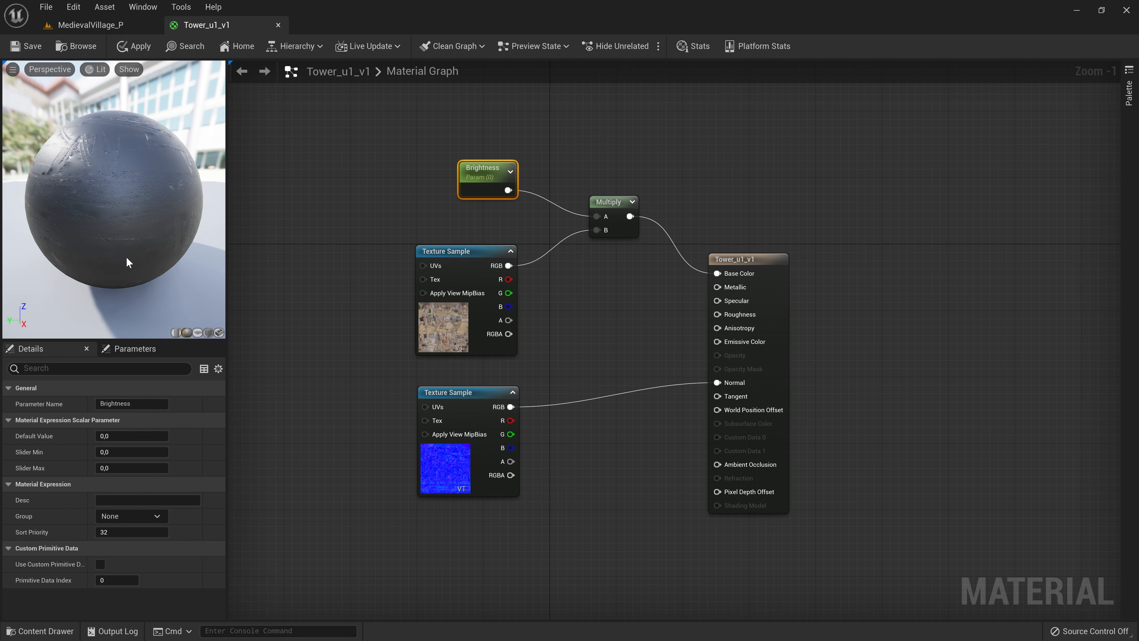
click(131, 436)
text(1)
key(Return)
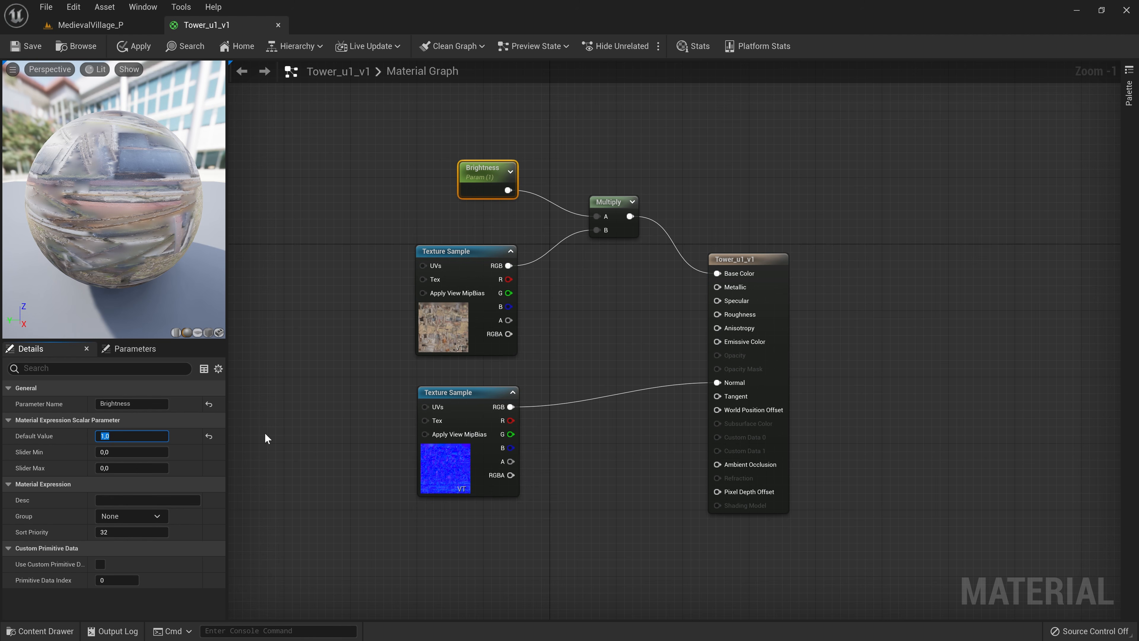
- Add a scalar parameter named Rougness and connect it to the material's Roughness input
key(s)
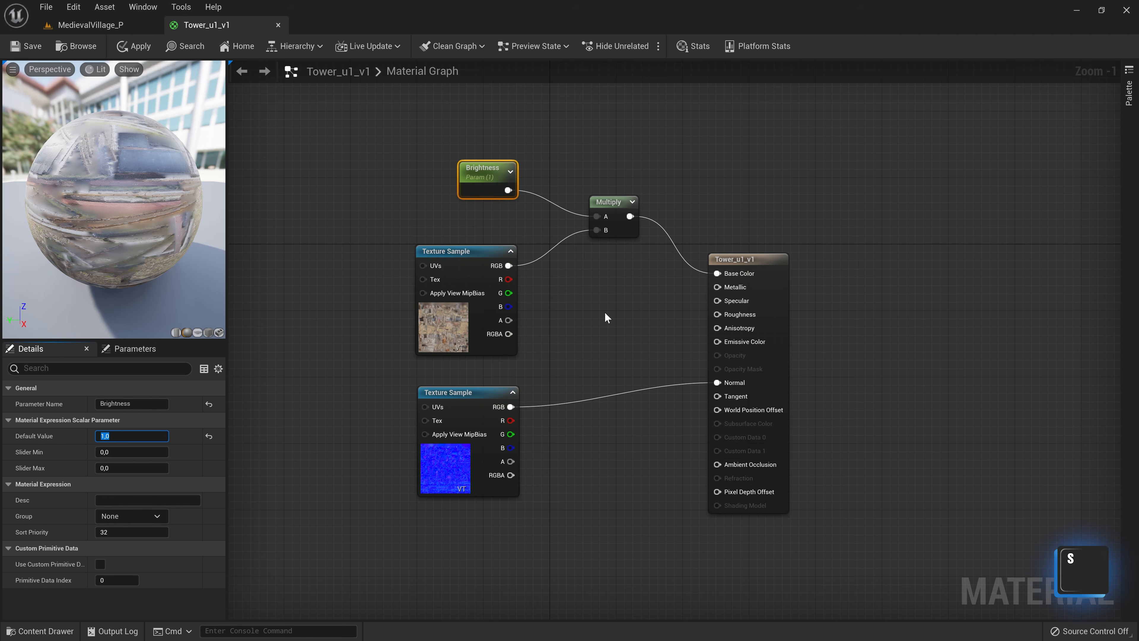
click(596, 319)
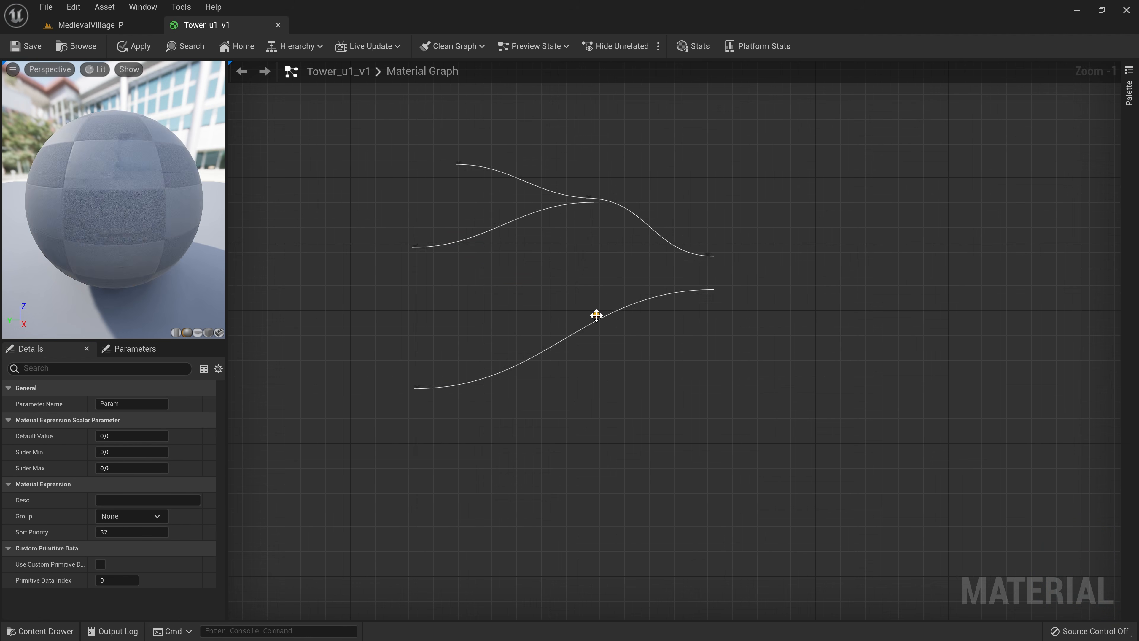
text(ROugness)
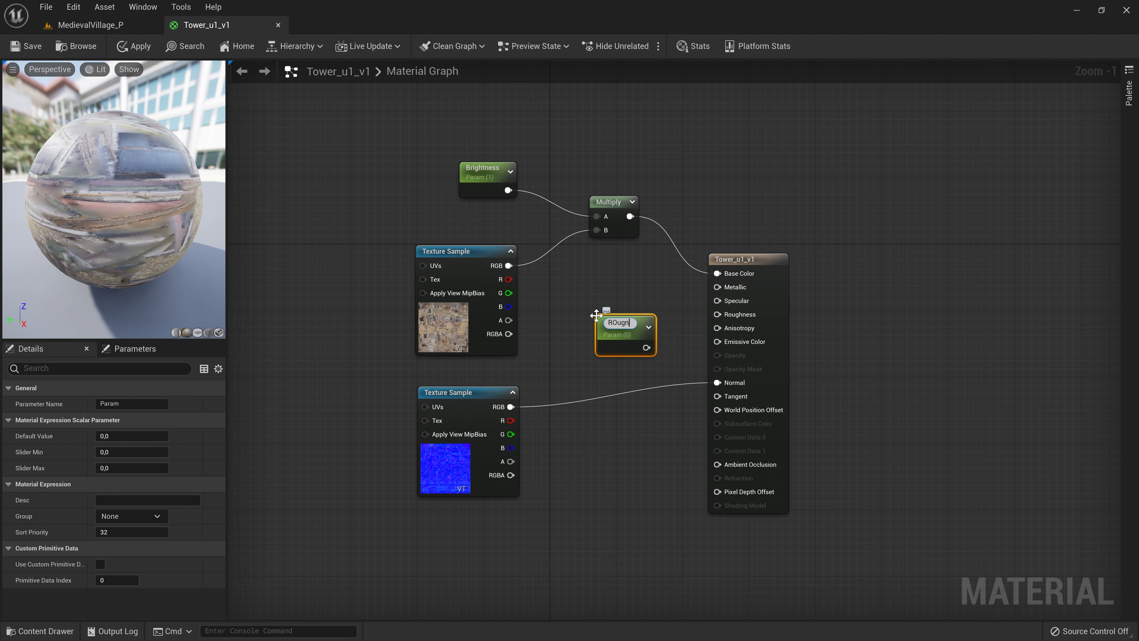
key(Return)
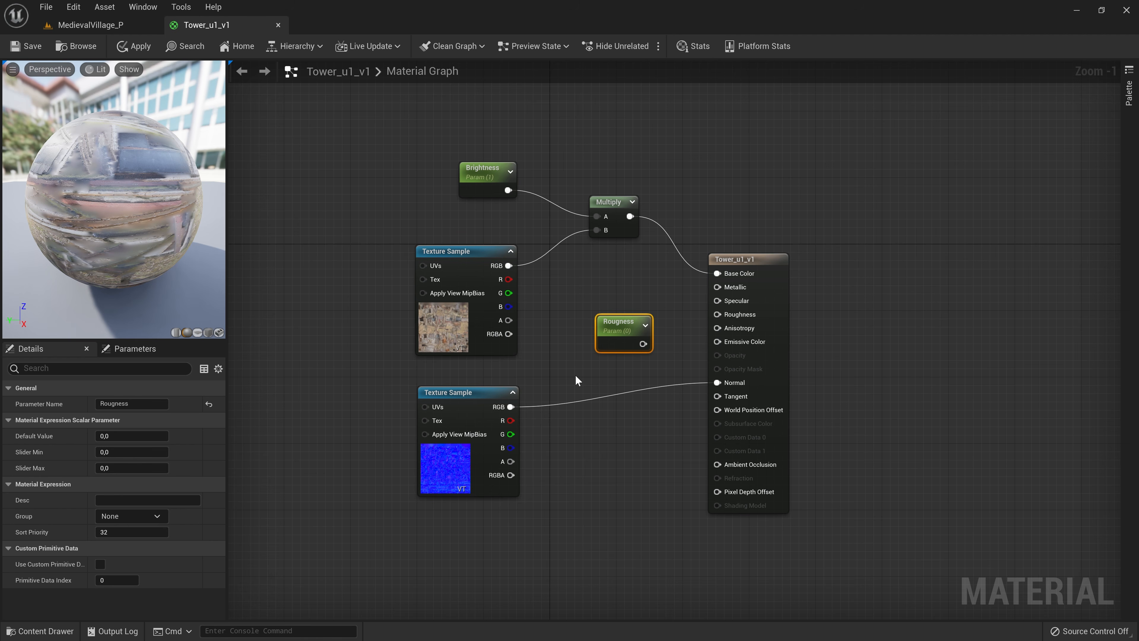
drag(642, 344, 719, 314)
- Set the Rougness parameter's default value to 0.5 and save the material
click(135, 436)
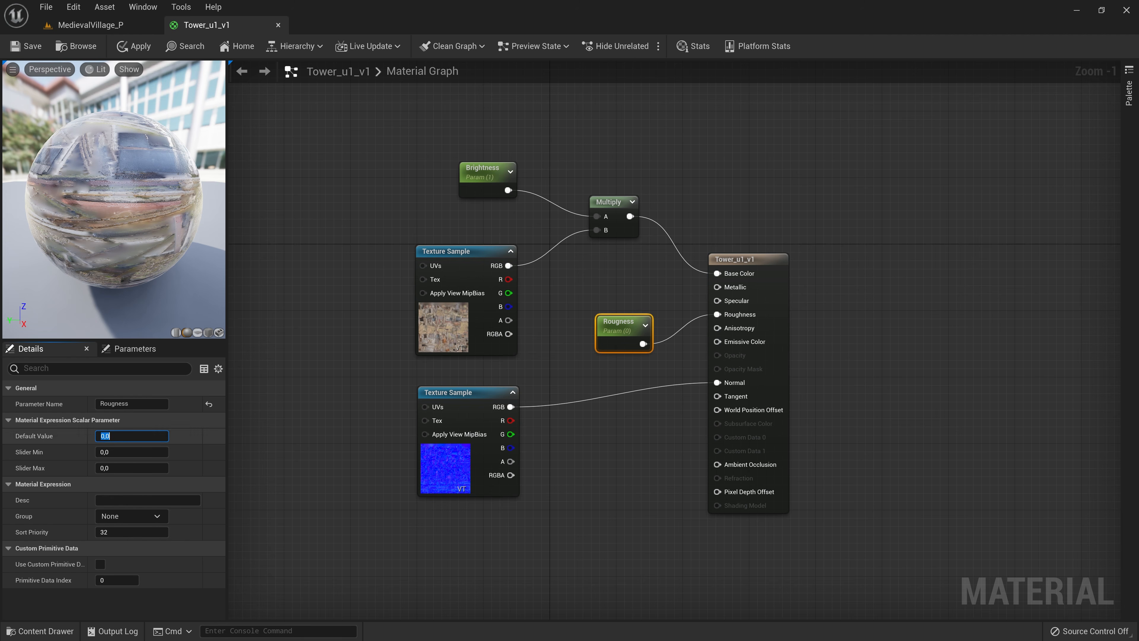
text(0.5)
key(Return)
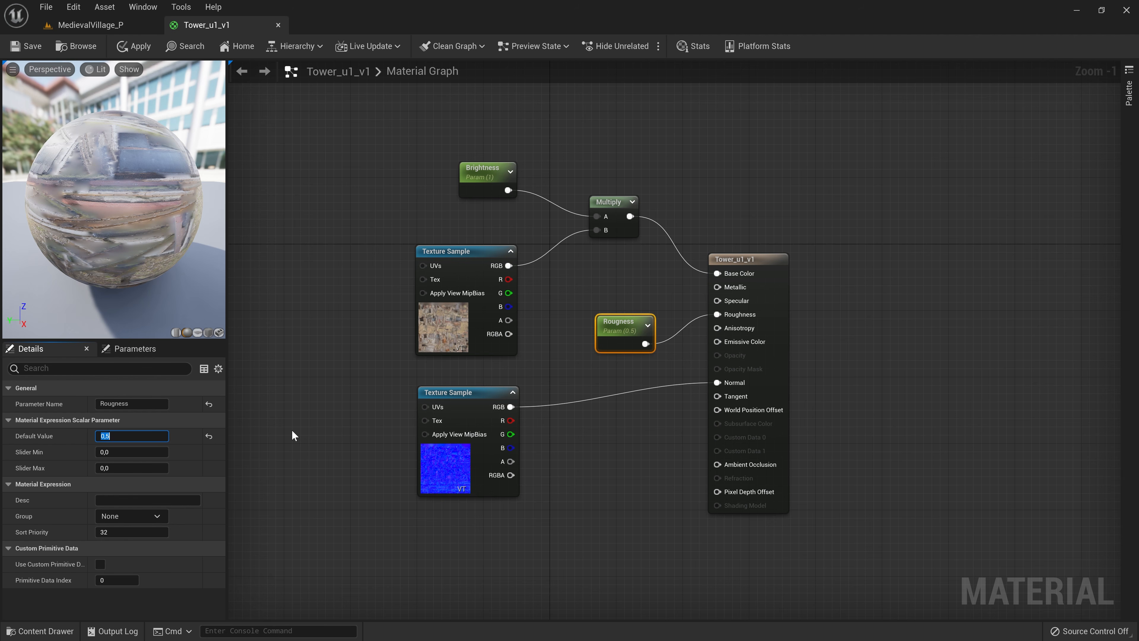
click(39, 47)
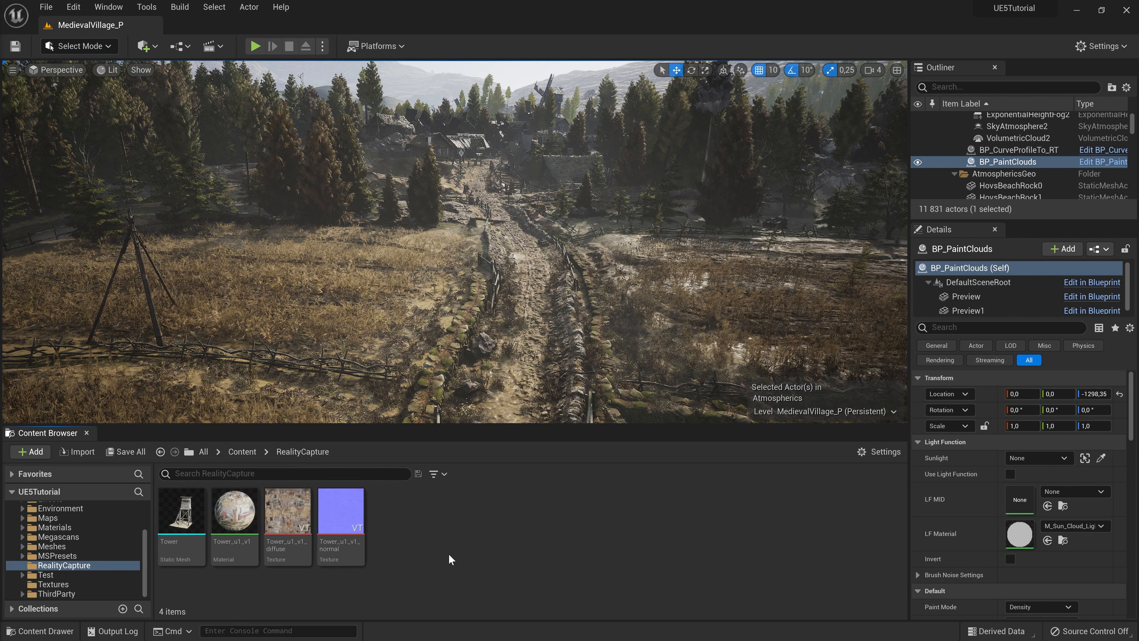
- Create a material instance from Tower_u1_v1 in the RealityCapture folder, keeping the default name
right_click(235, 515)
click(354, 236)
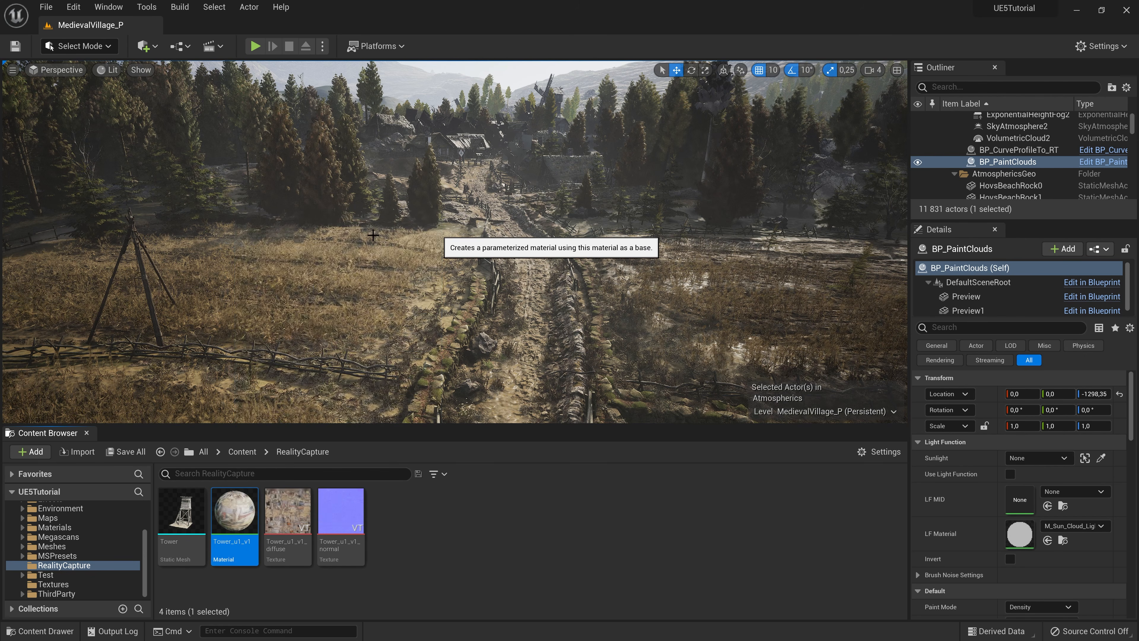
key(Return)
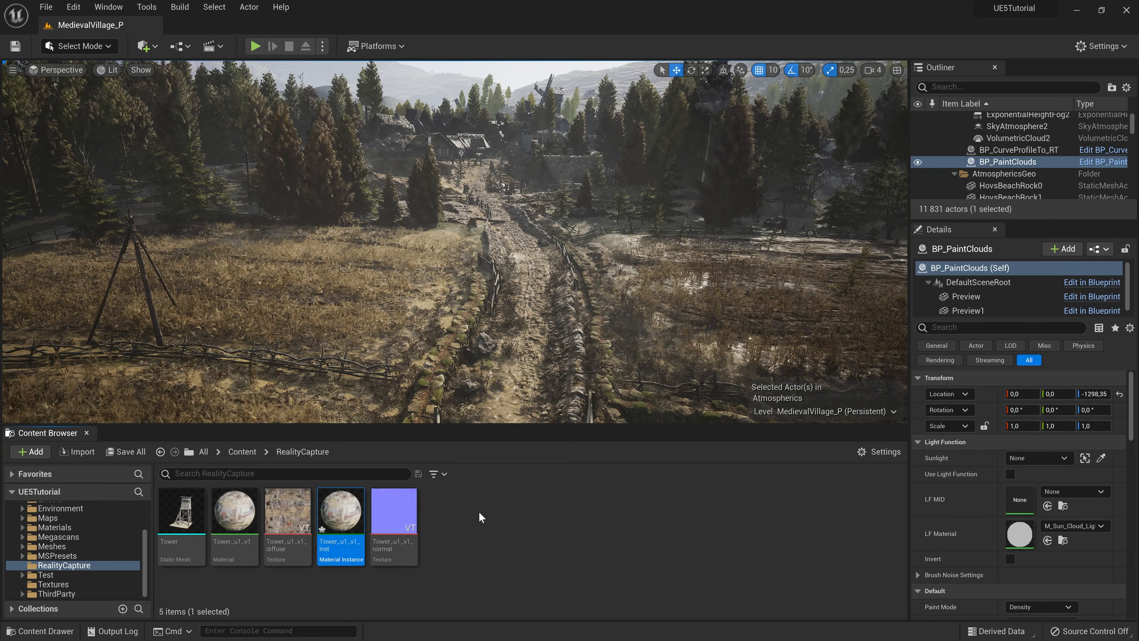
- Open the Tower_u1_v1_Inst material instance and enable its Brightness and Rougness parameters for editing
double_click(338, 520)
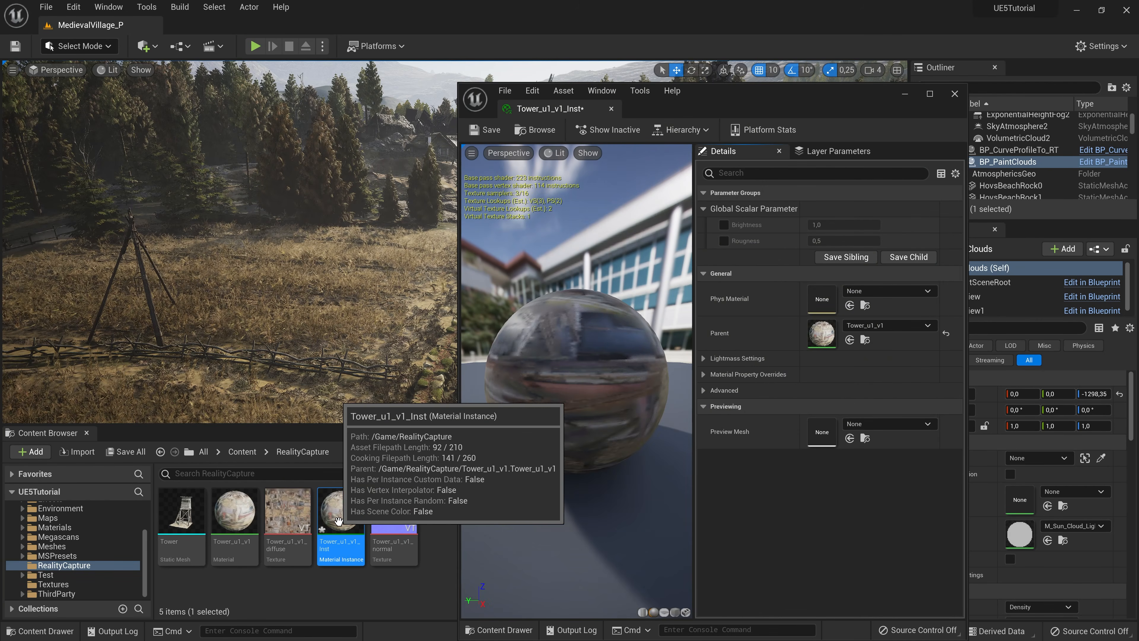
click(723, 224)
click(723, 241)
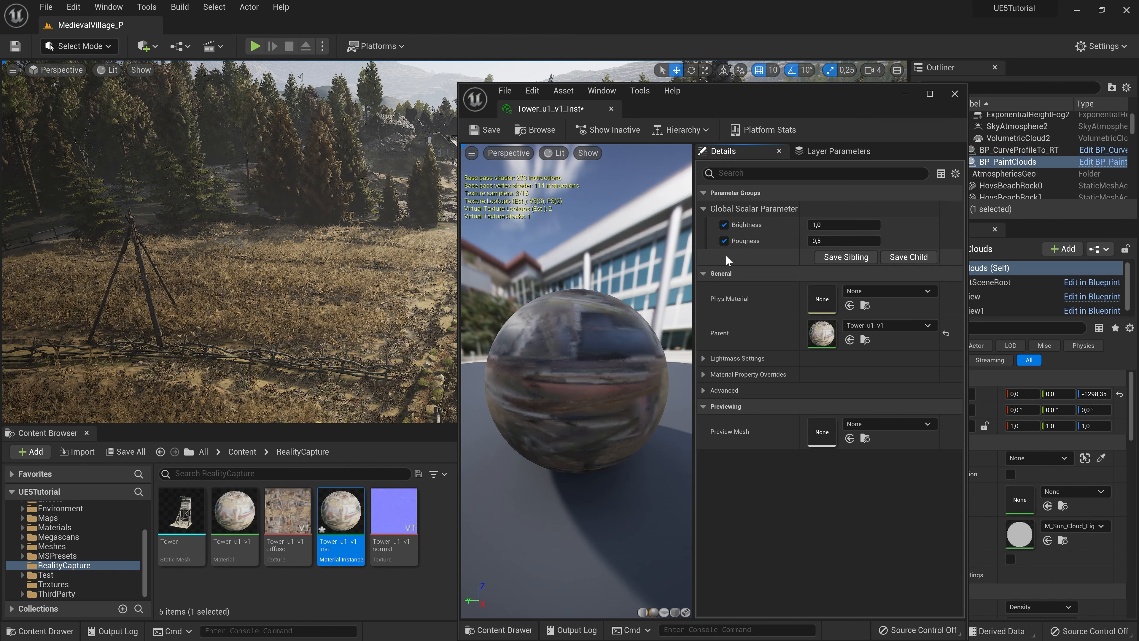
click(906, 92)
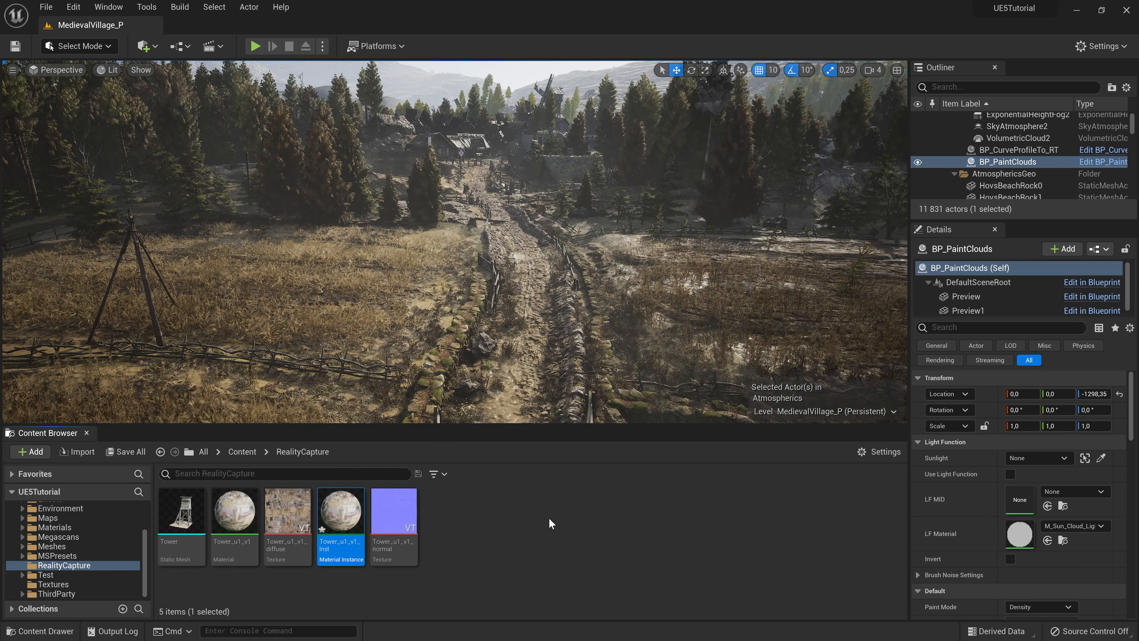
- Assign Tower_u1_v1_Inst to the Tower static mesh's Element 0 material slot, save the mesh and close its editor
double_click(184, 516)
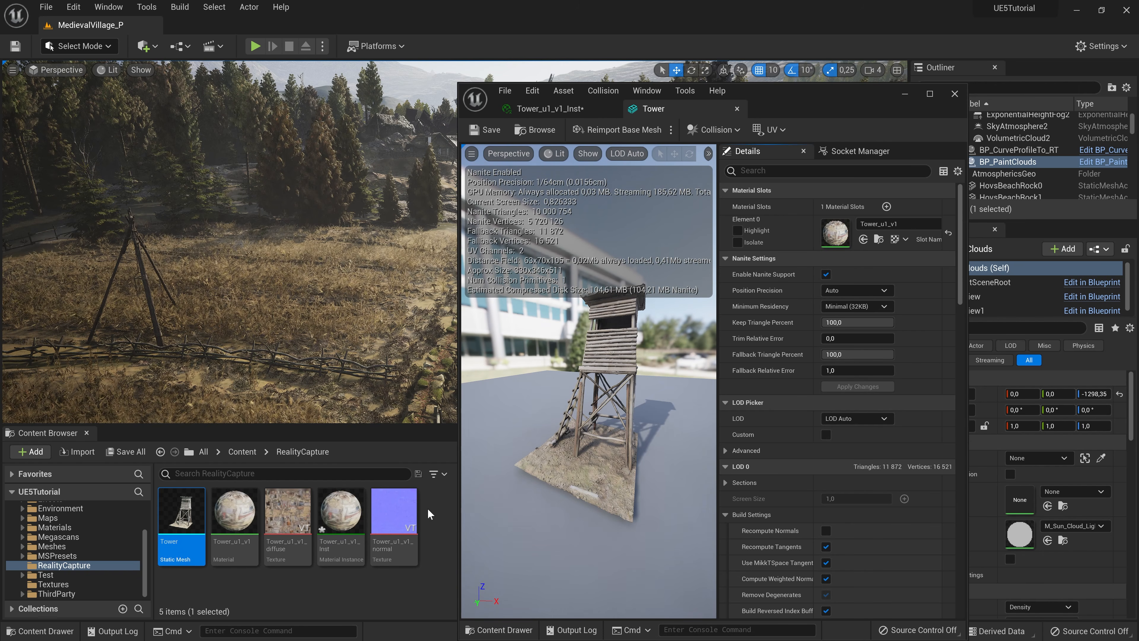
drag(340, 511, 843, 235)
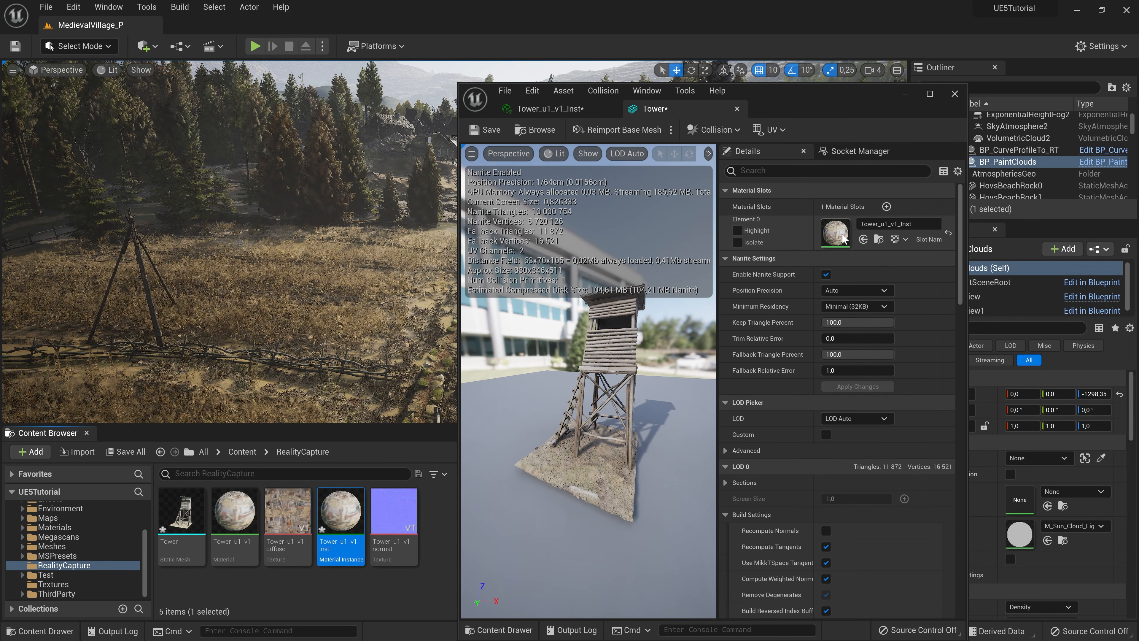
click(487, 130)
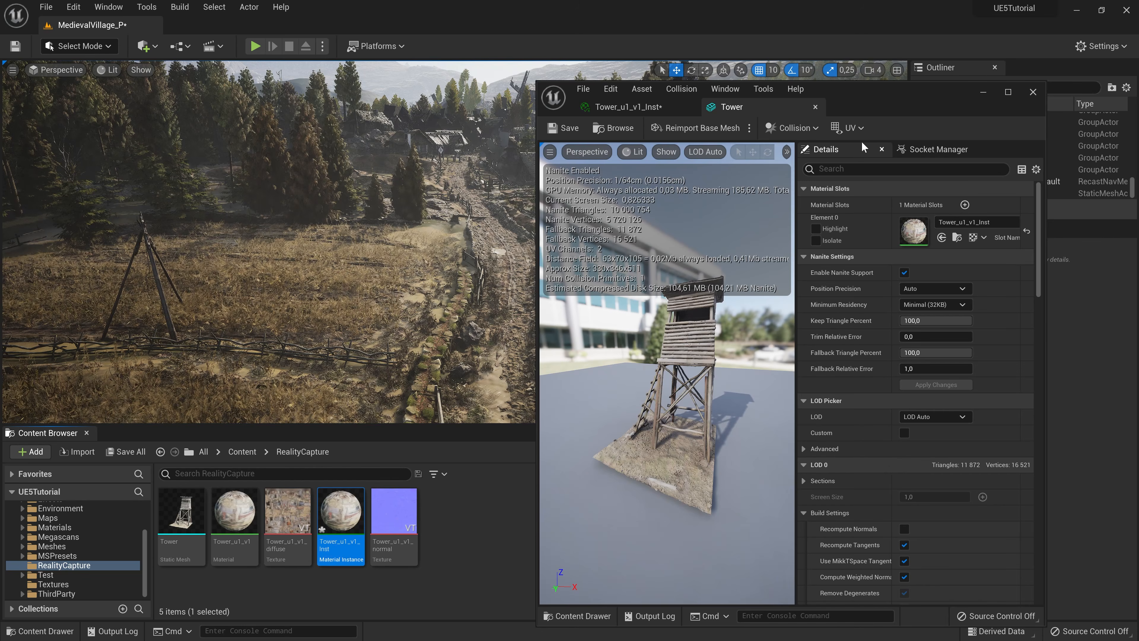
click(815, 107)
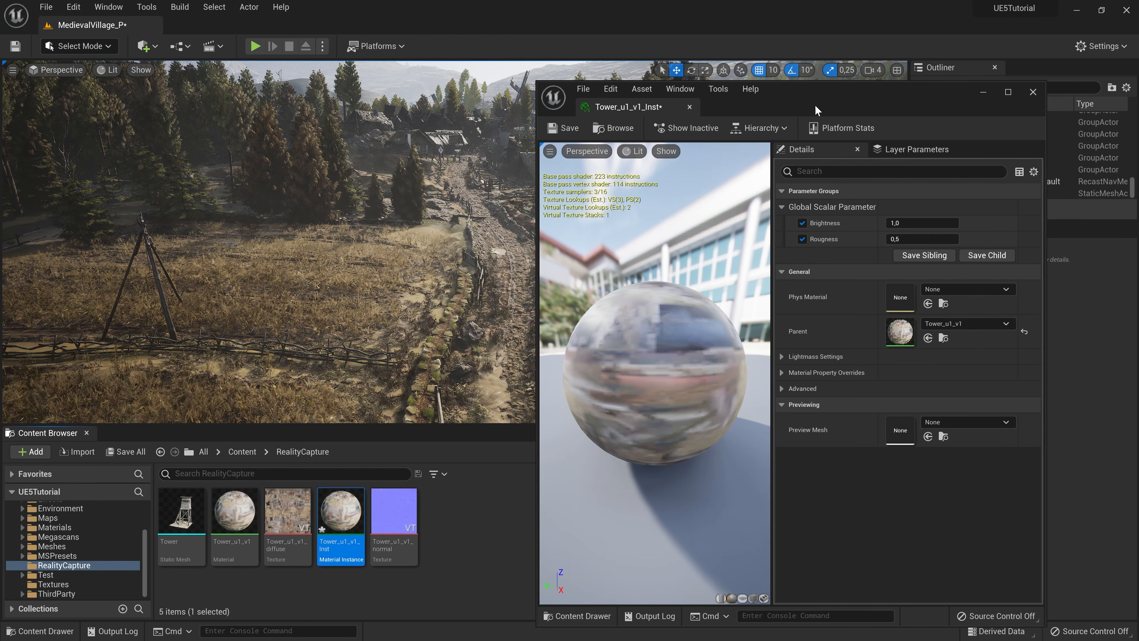
click(985, 93)
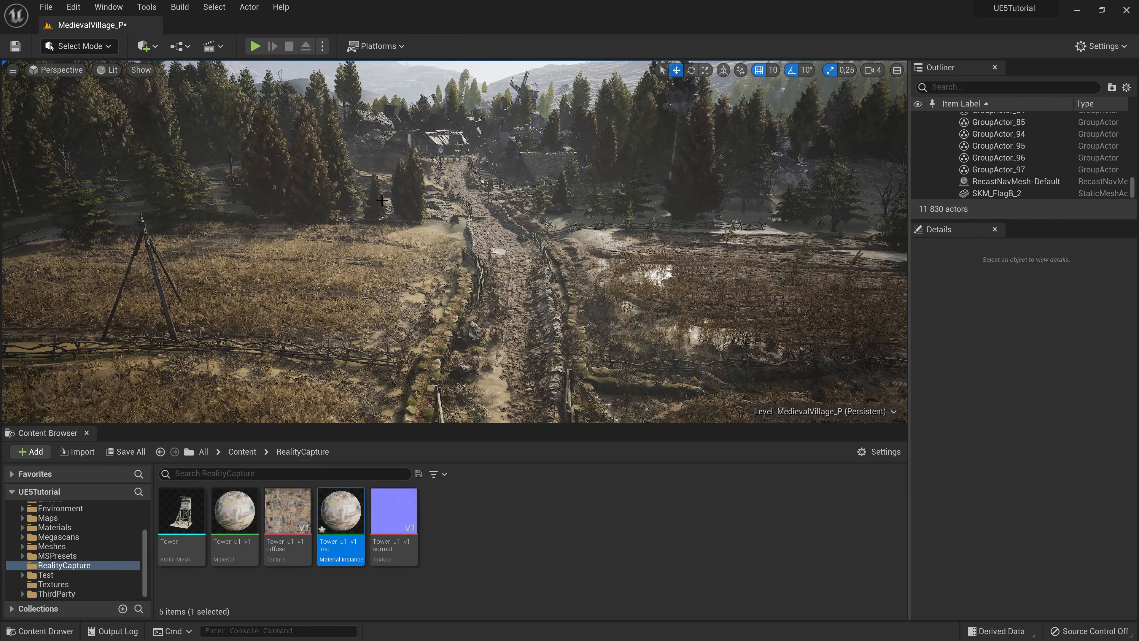
- Place the Tower static mesh in the level on the grass between the trees beside the stone path
right_drag(487, 219, 409, 193)
key(w)
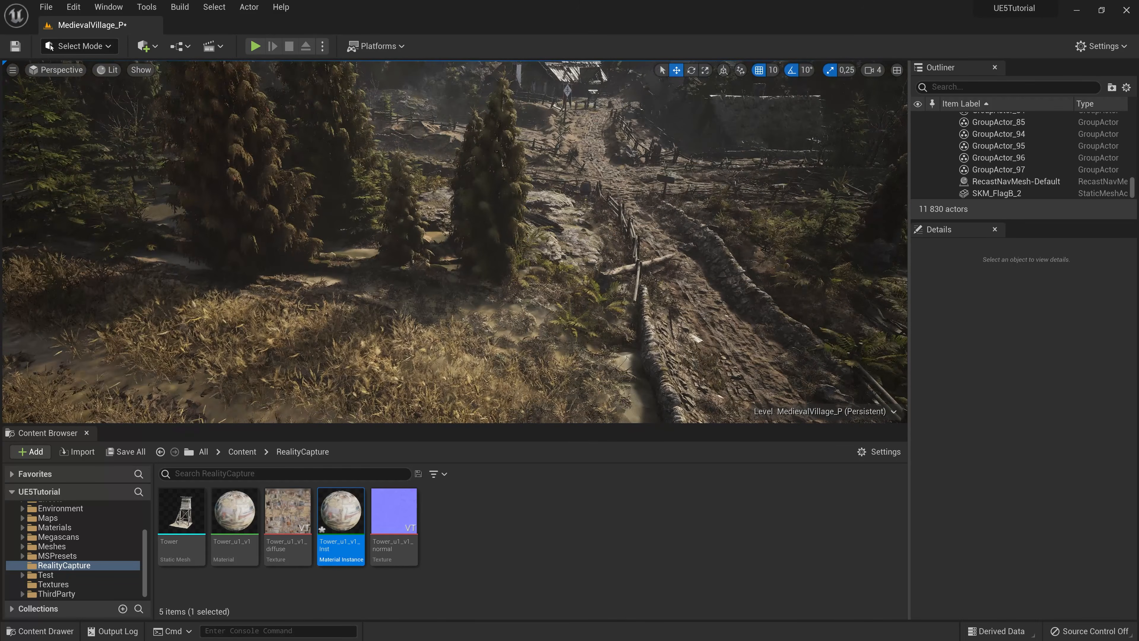
drag(182, 511, 394, 321)
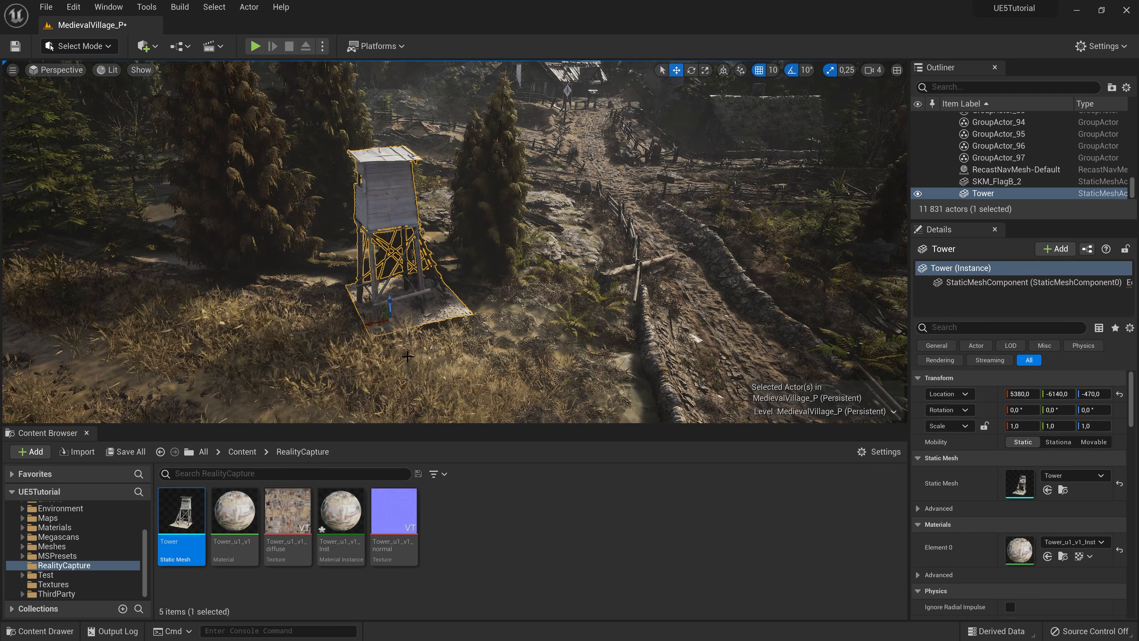
- Rotate the tower about -140 degrees around the vertical Z axis
click(691, 70)
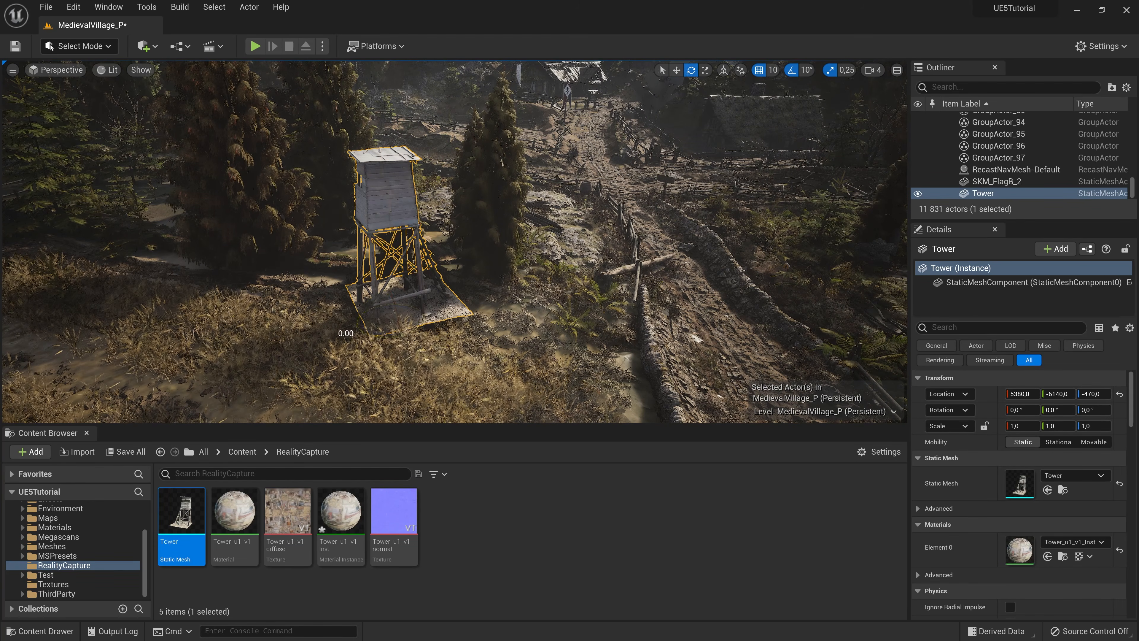
drag(346, 333, 424, 337)
key(d)
right_drag(432, 338, 274, 364)
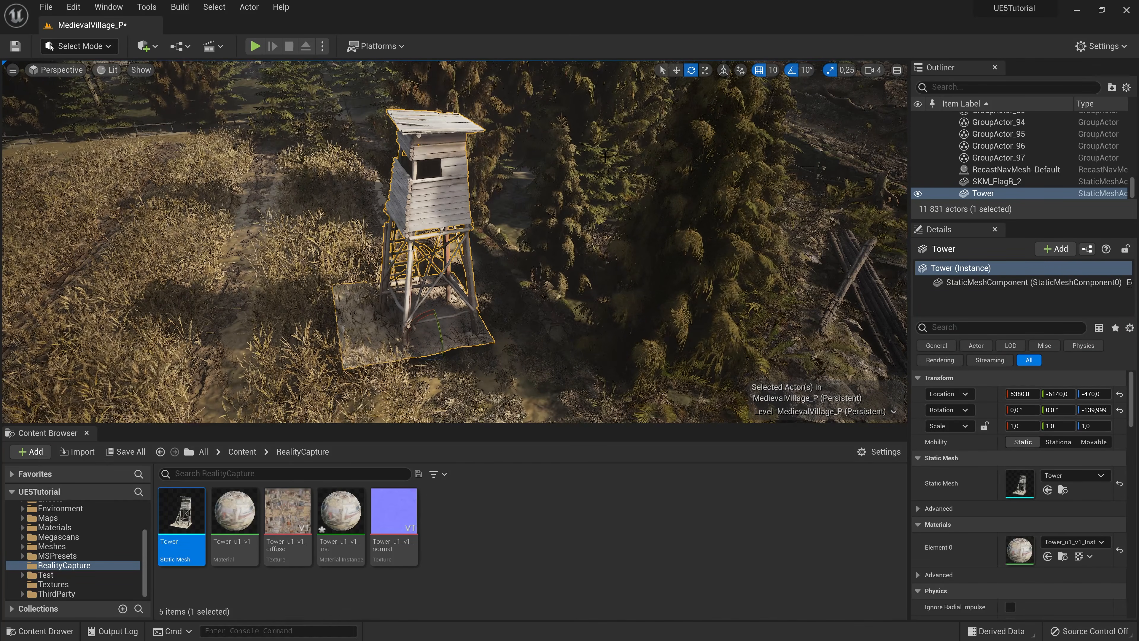
- Move the tower horizontally across the grass to about X 5296, Y -6040
click(676, 70)
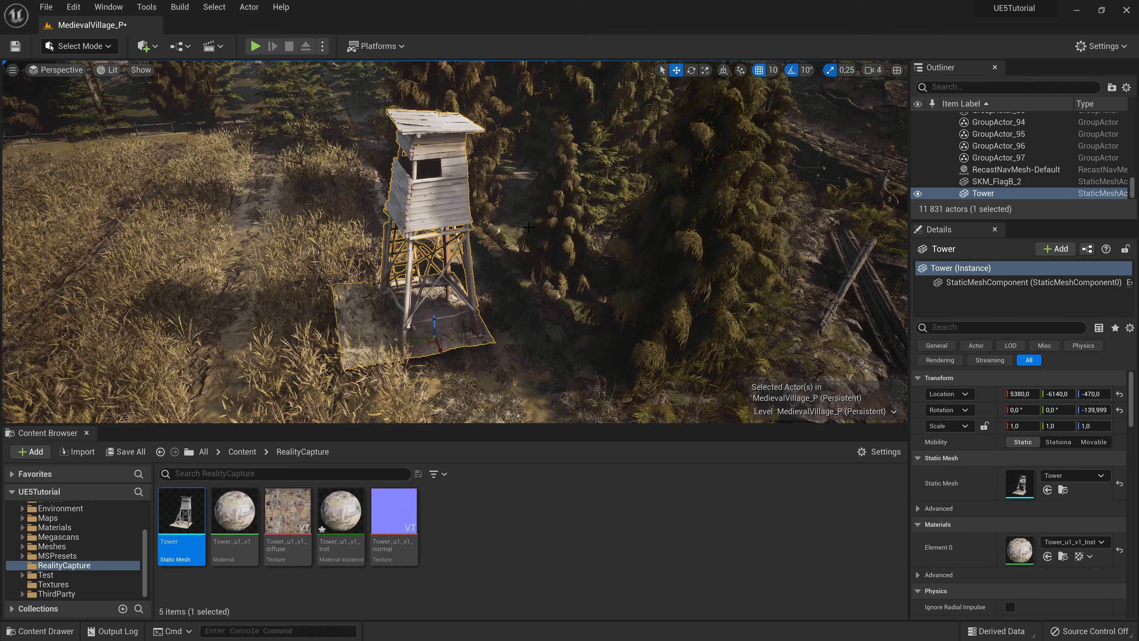
drag(428, 341, 462, 341)
right_drag(462, 341, 529, 347)
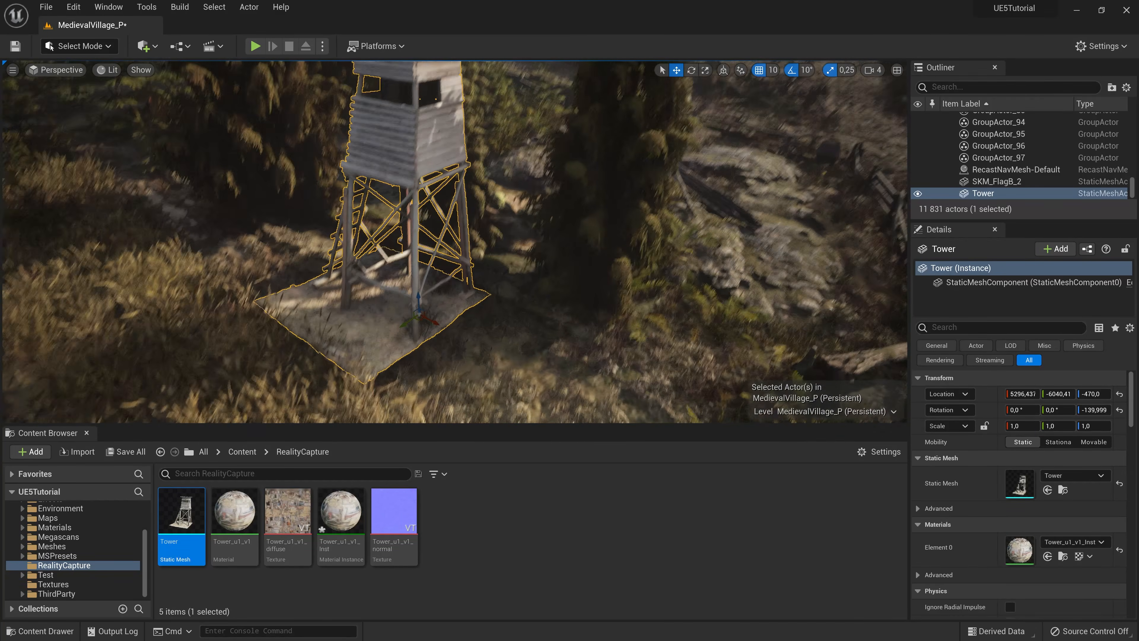
- Lower the tower into the ground to a Z location of -520
right_drag(422, 299, 419, 302)
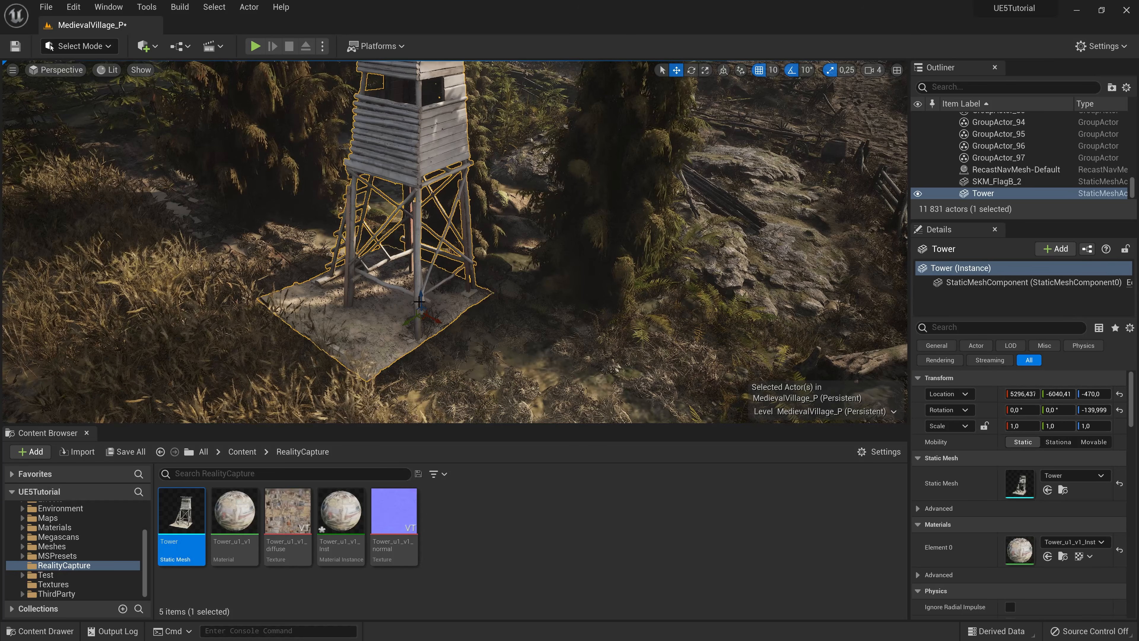
drag(420, 298, 425, 317)
right_drag(425, 318, 526, 351)
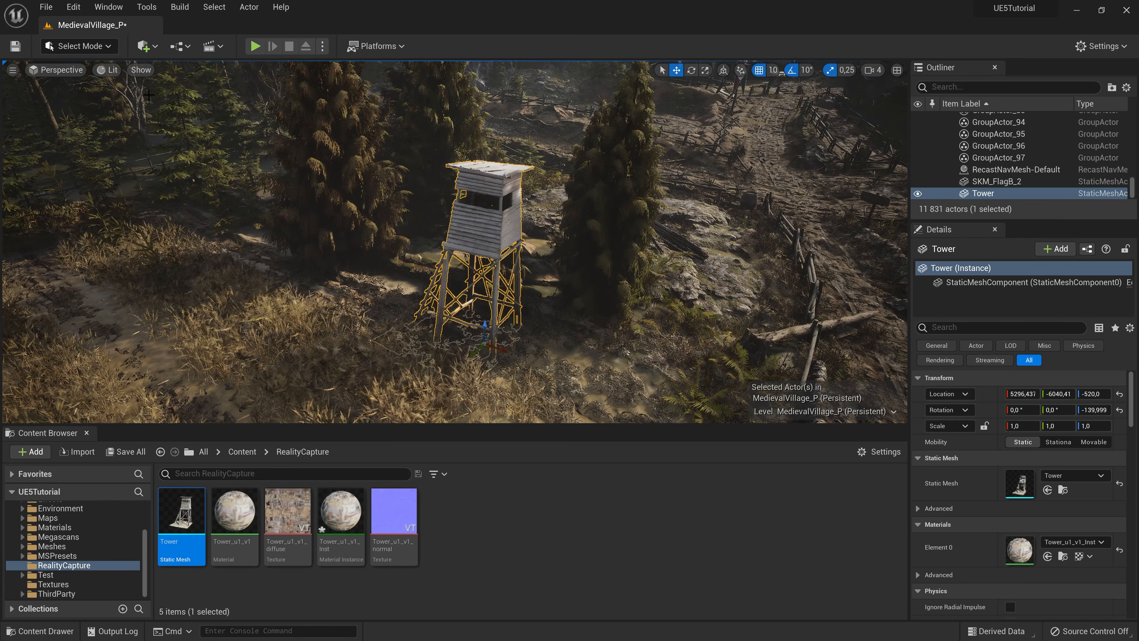
- Switch the level viewport to Unlit view mode to compare the tower's base color with its surroundings
click(113, 70)
click(140, 114)
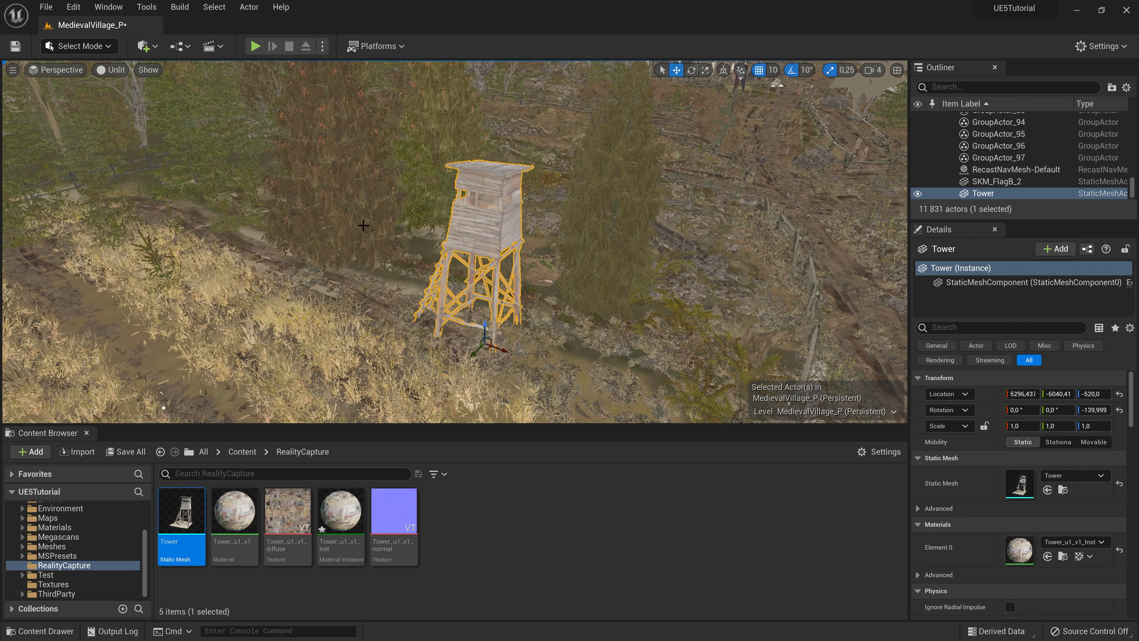
right_drag(604, 353, 621, 345)
key(s)
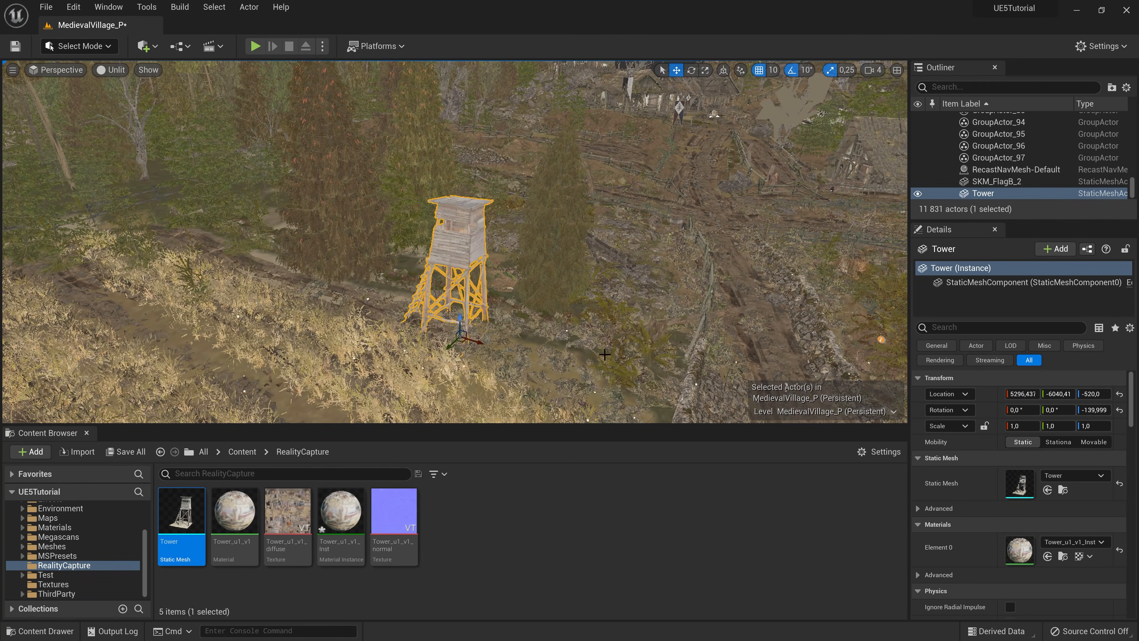
- Open the Tower_u1_v1_Inst material instance and set its Brightness parameter to 0,4
double_click(349, 522)
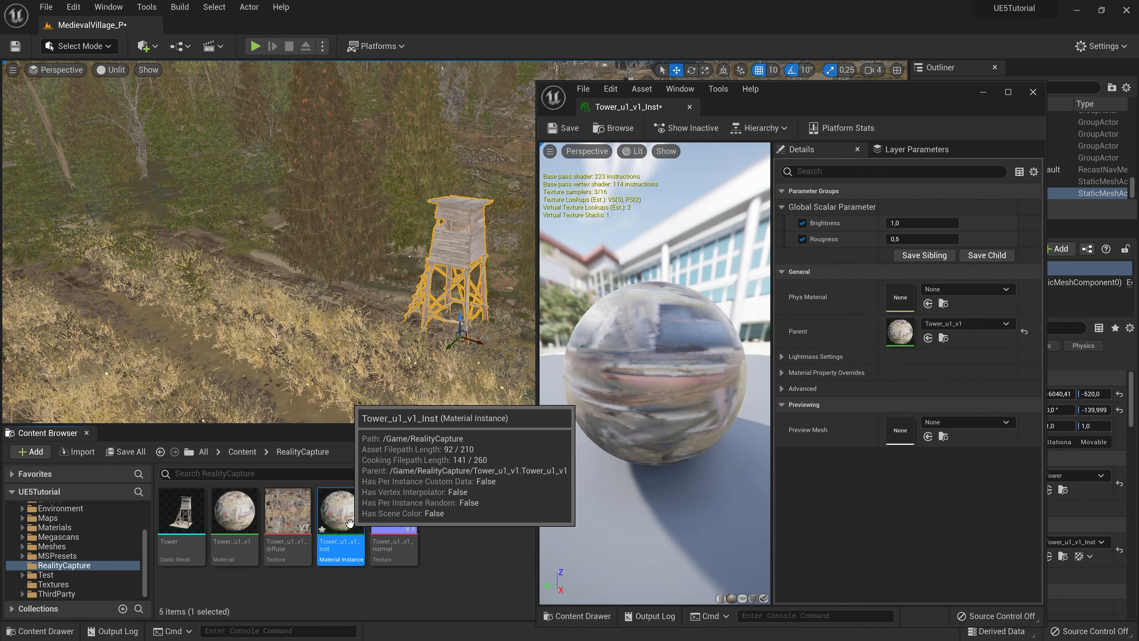
click(919, 222)
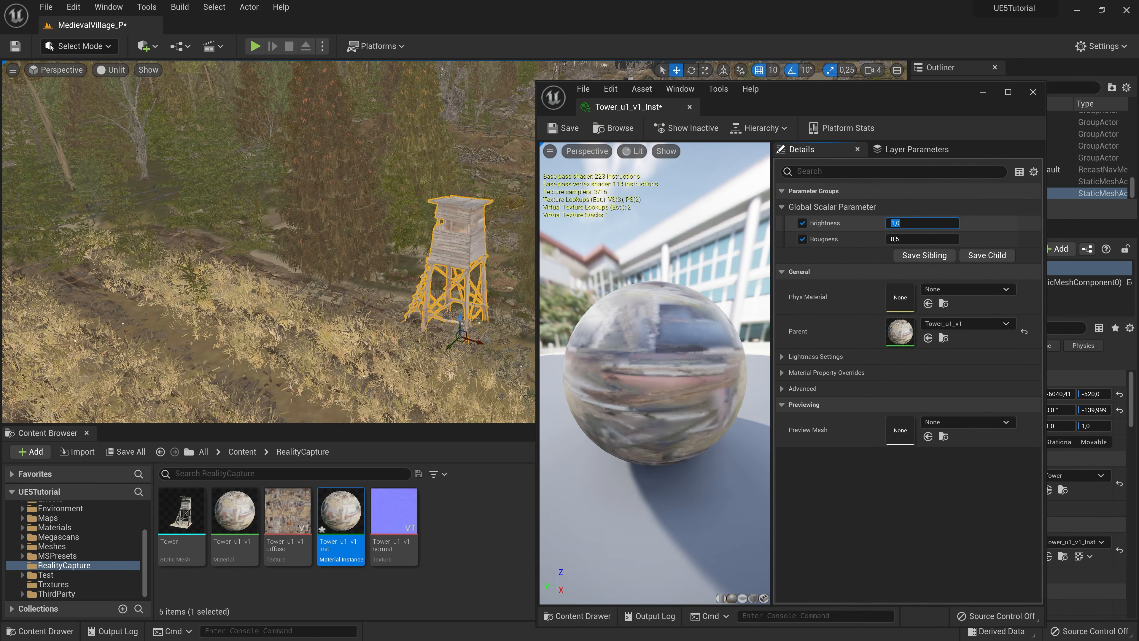
text(0,4)
key(Return)
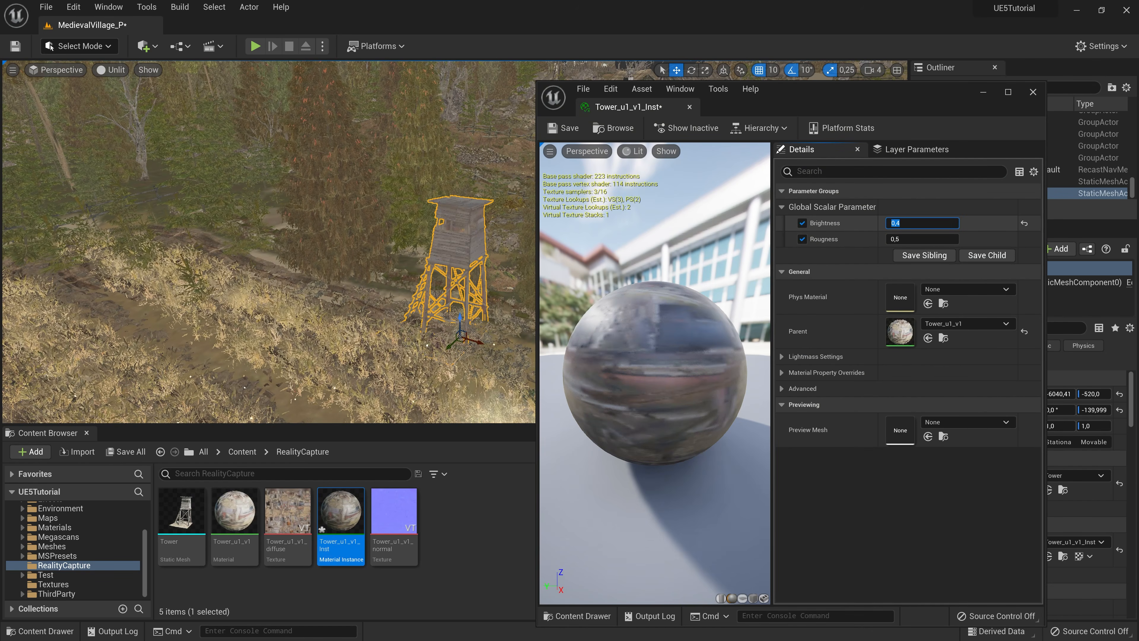
right_drag(461, 287, 486, 297)
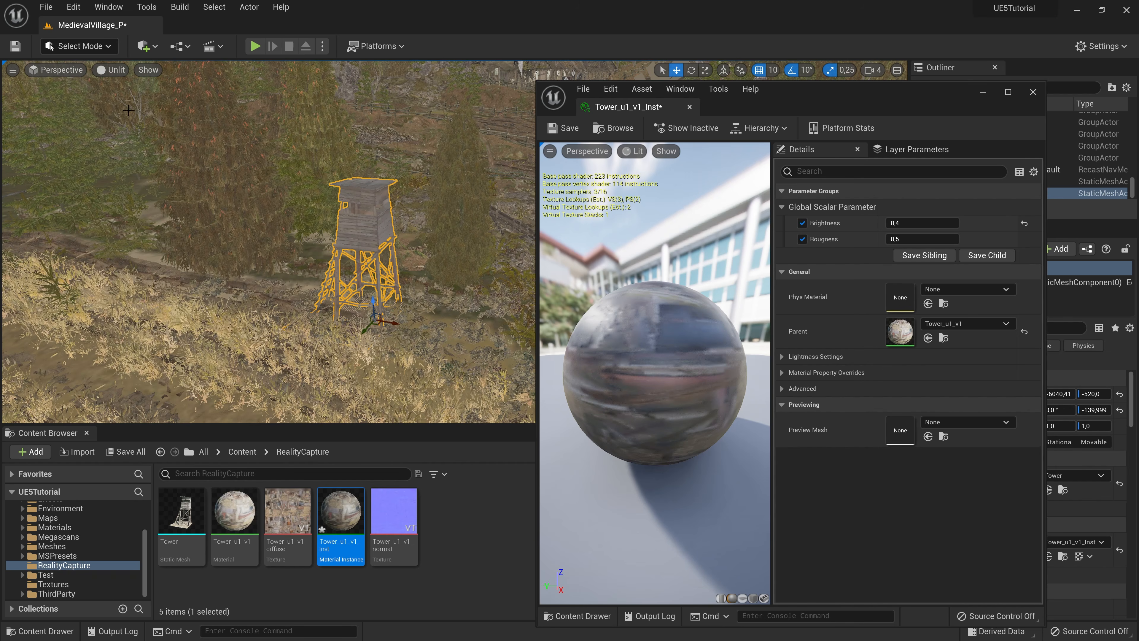
- Show the Roughness buffer visualization in the level viewport and set the material instance's Rougness parameter to 0,9
click(113, 71)
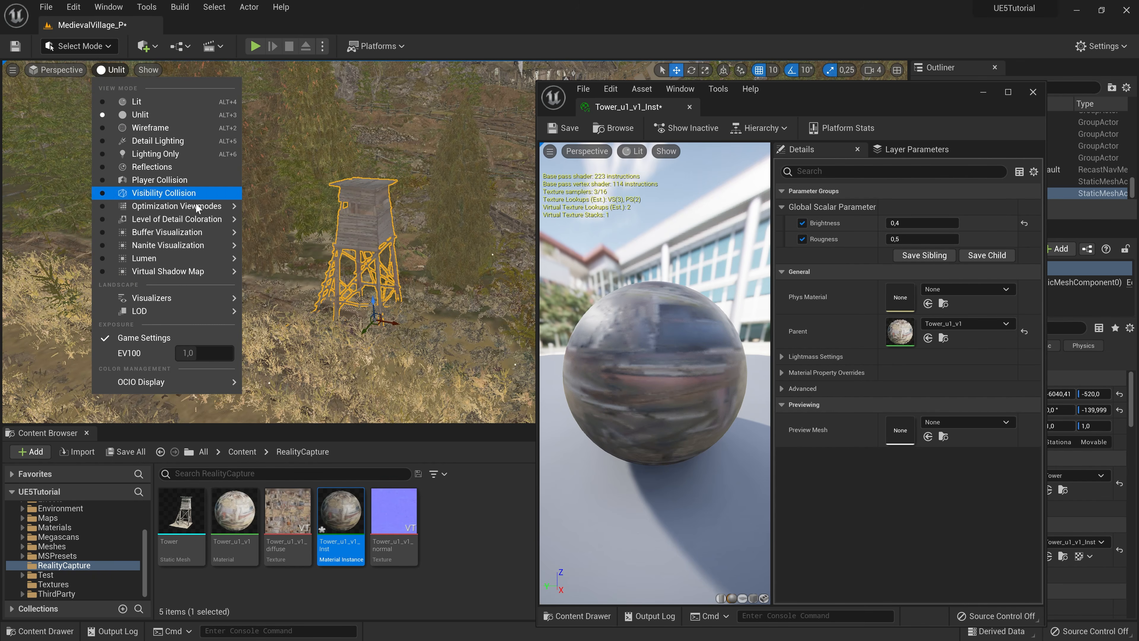
mouse_move(210, 237)
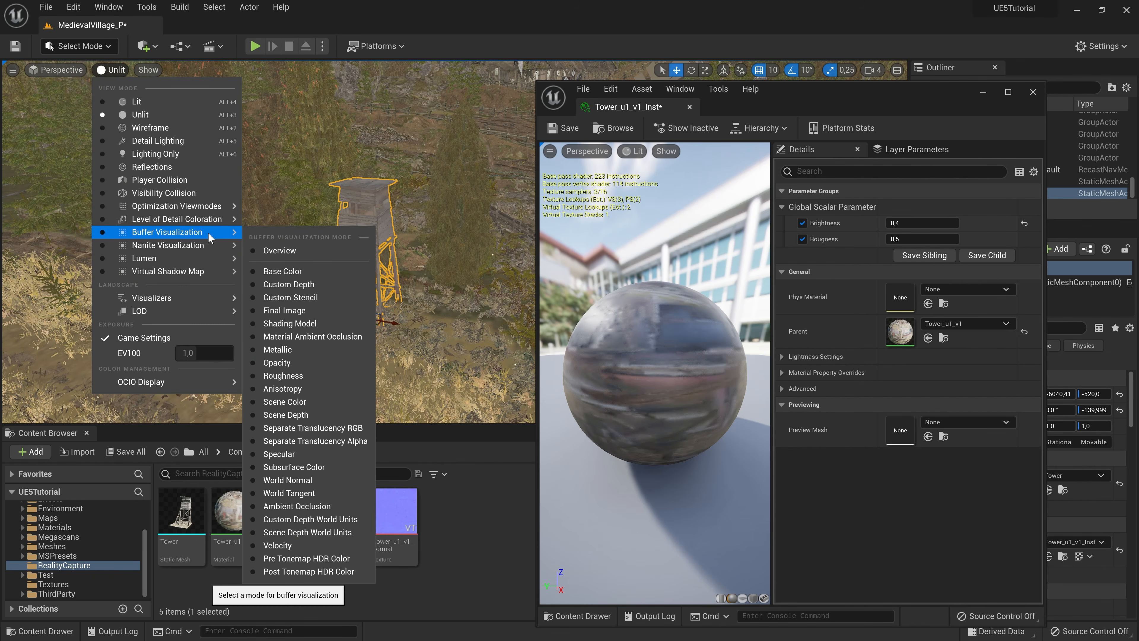
click(328, 376)
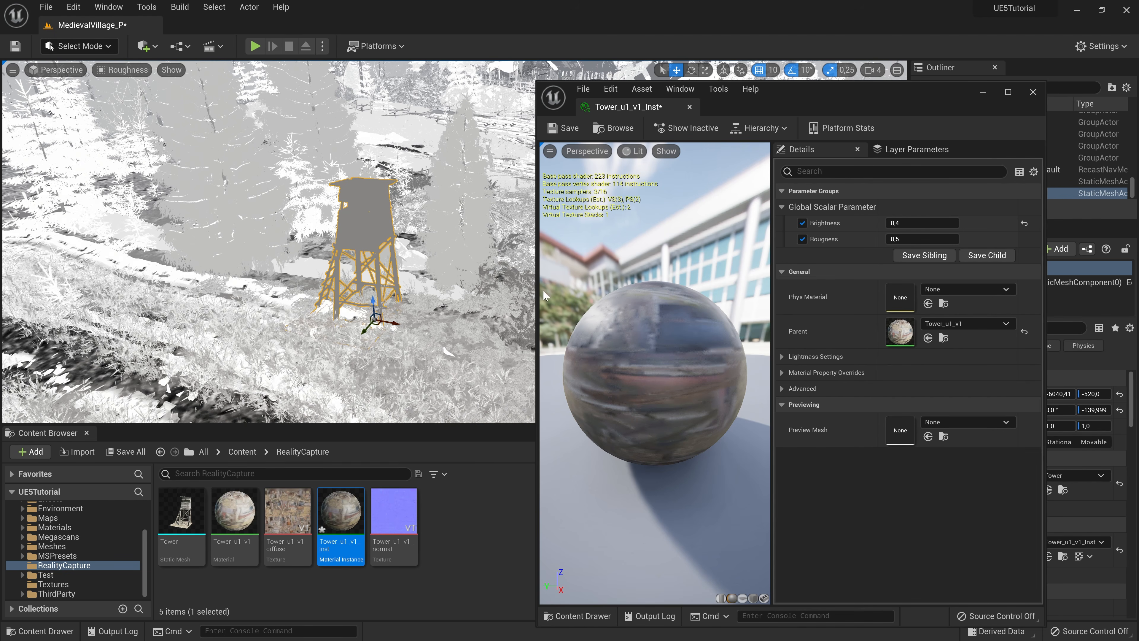
click(901, 239)
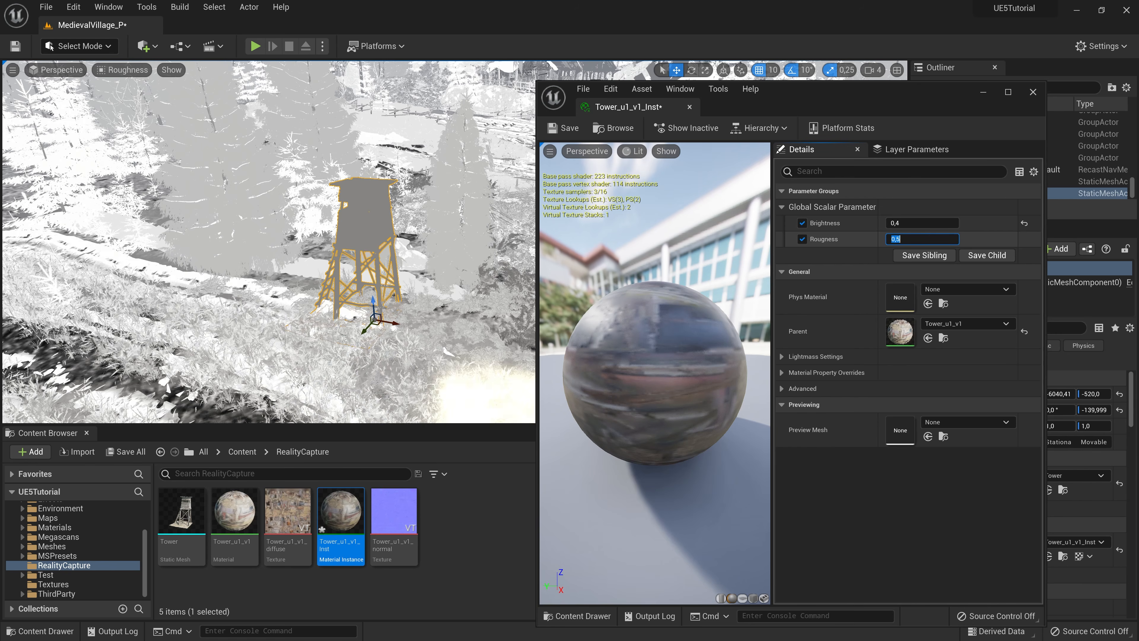
text(0.9)
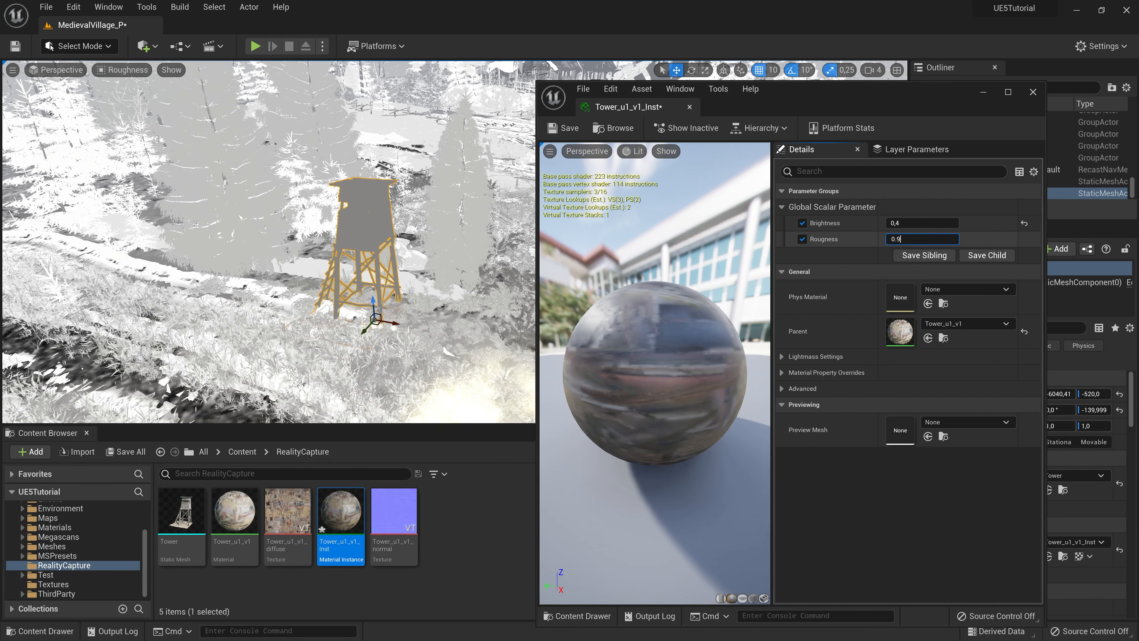
key(Return)
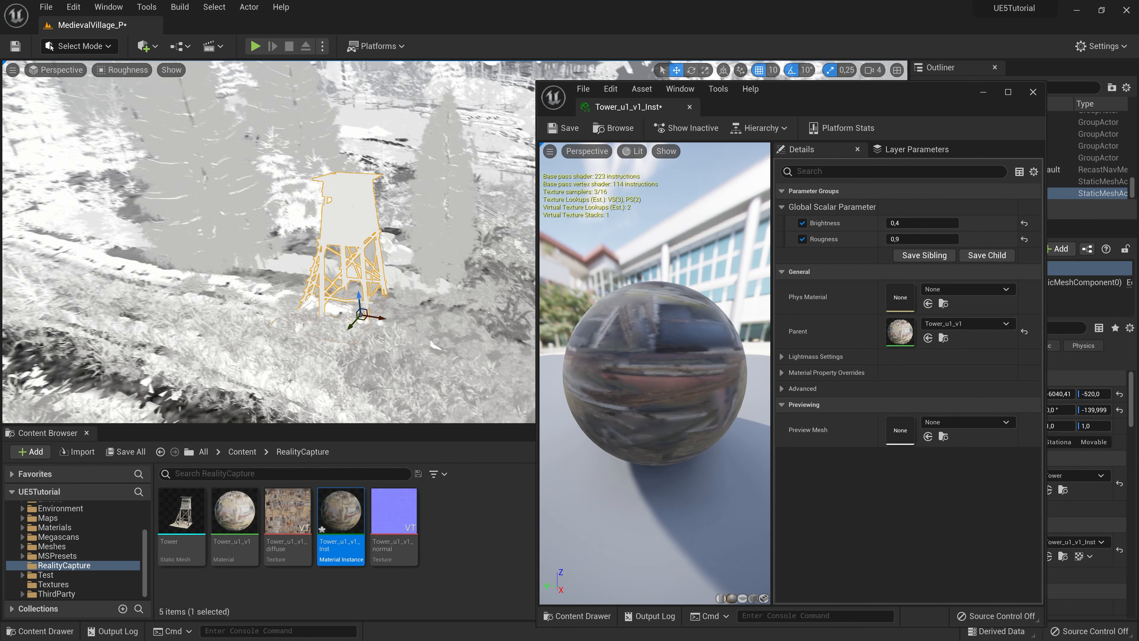
right_drag(269, 242, 293, 229)
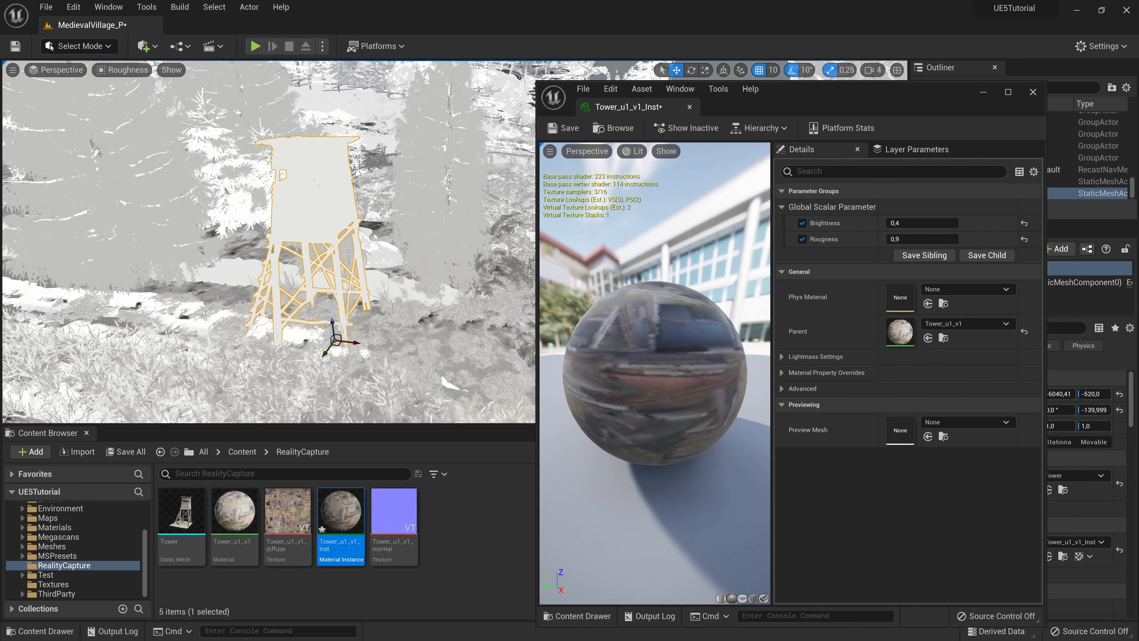
- Return the level viewport to Lit view mode, and save and close the Tower_u1_v1_Inst material instance
click(133, 76)
click(148, 106)
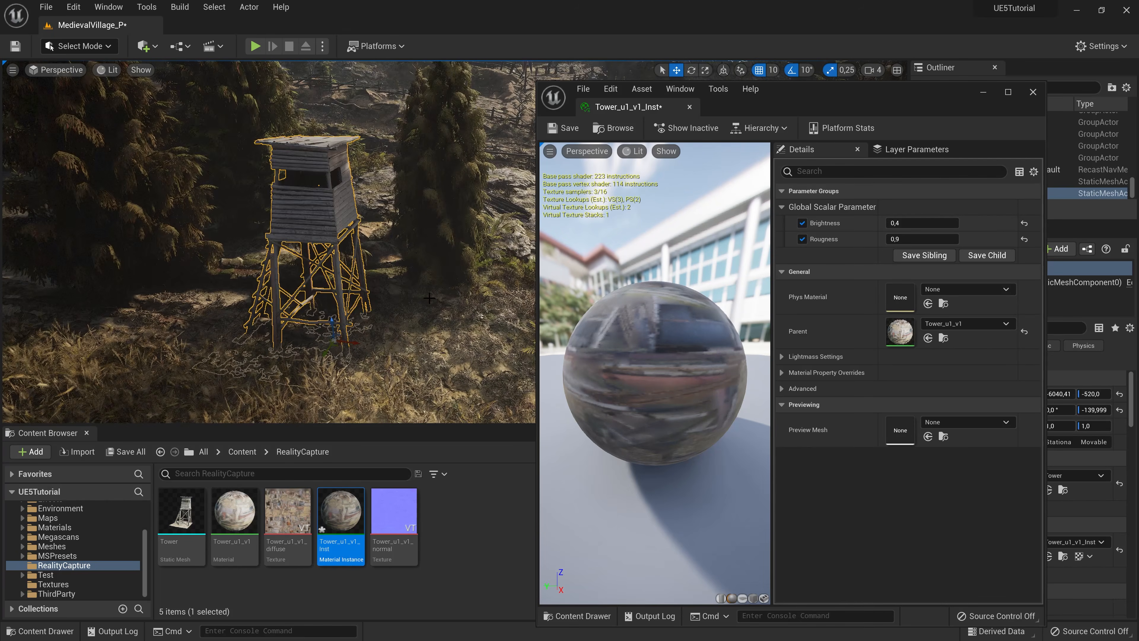
key(s)
mouse_move(429, 298)
right_down()
mouse_move(415, 276)
mouse_move(413, 286)
right_up()
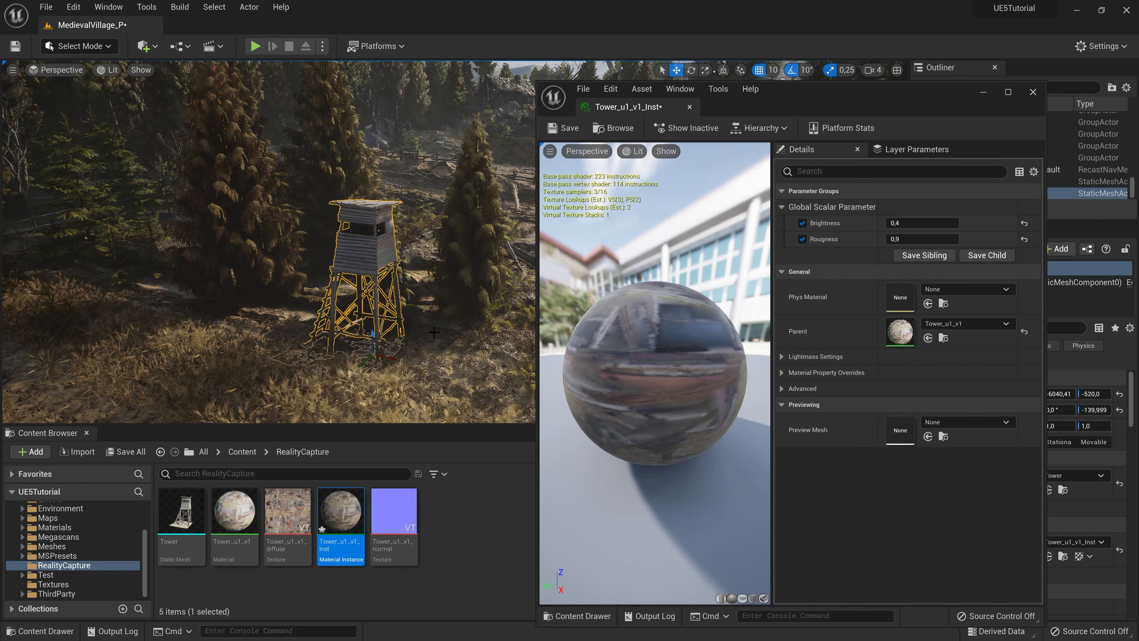
right_drag(433, 331, 454, 337)
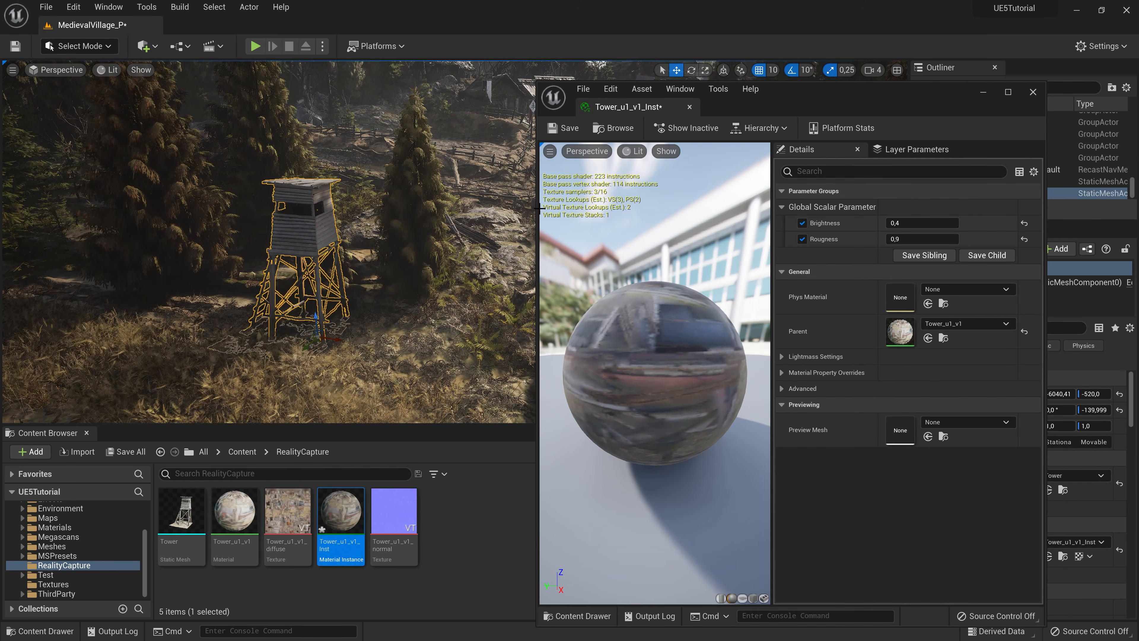
click(563, 127)
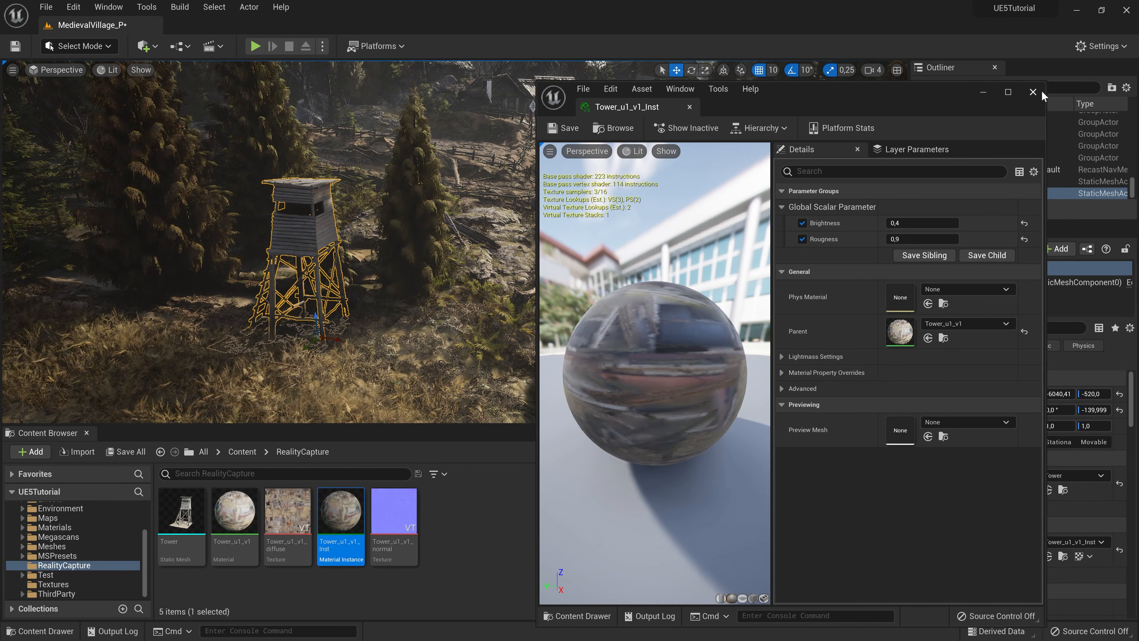
click(1033, 91)
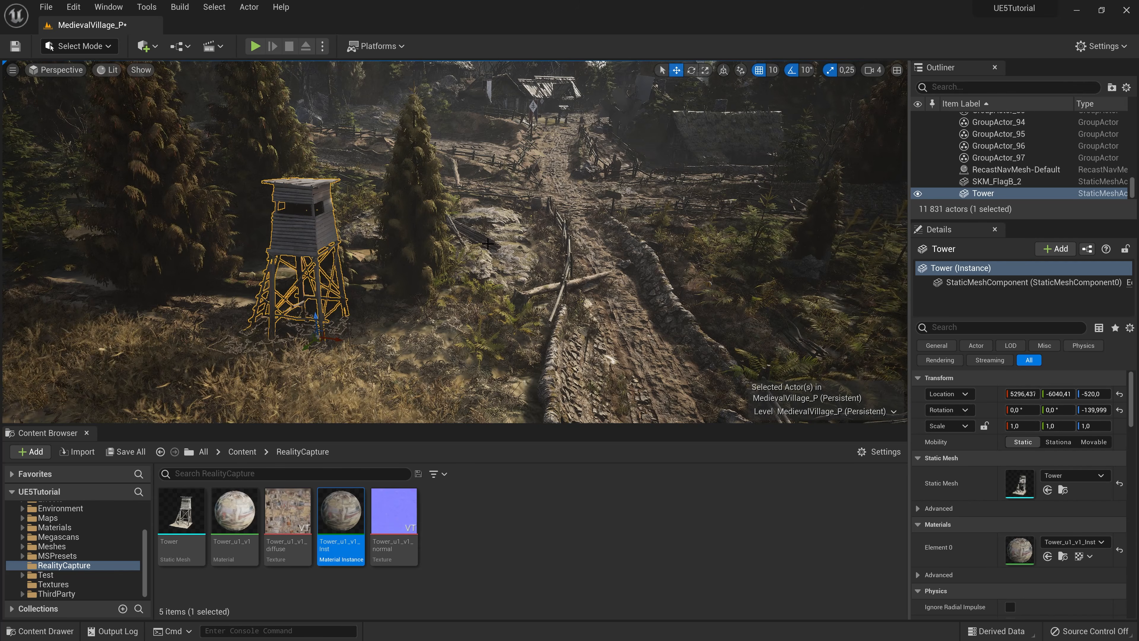